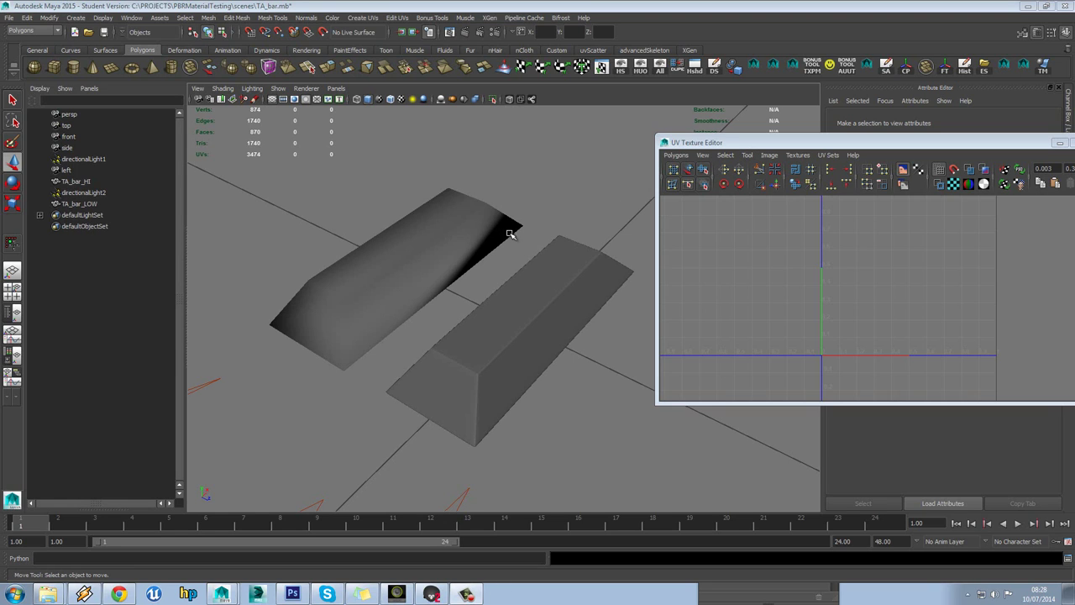
# - Close the UV Texture Editor and turn on wireframe on shaded for both bars in the viewport
pyautogui.moveTo(844, 144); pyautogui.dragTo(660, 207)
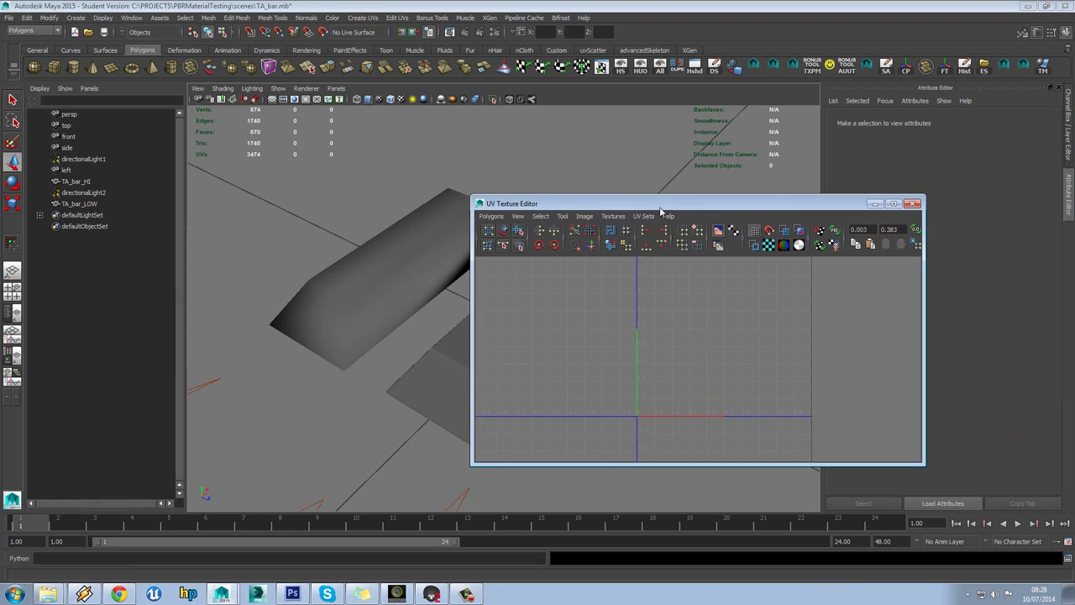
pyautogui.click(913, 204)
pyautogui.keyDown('alt'); pyautogui.moveTo(499, 305); pyautogui.dragTo(548, 314); pyautogui.keyUp('alt')
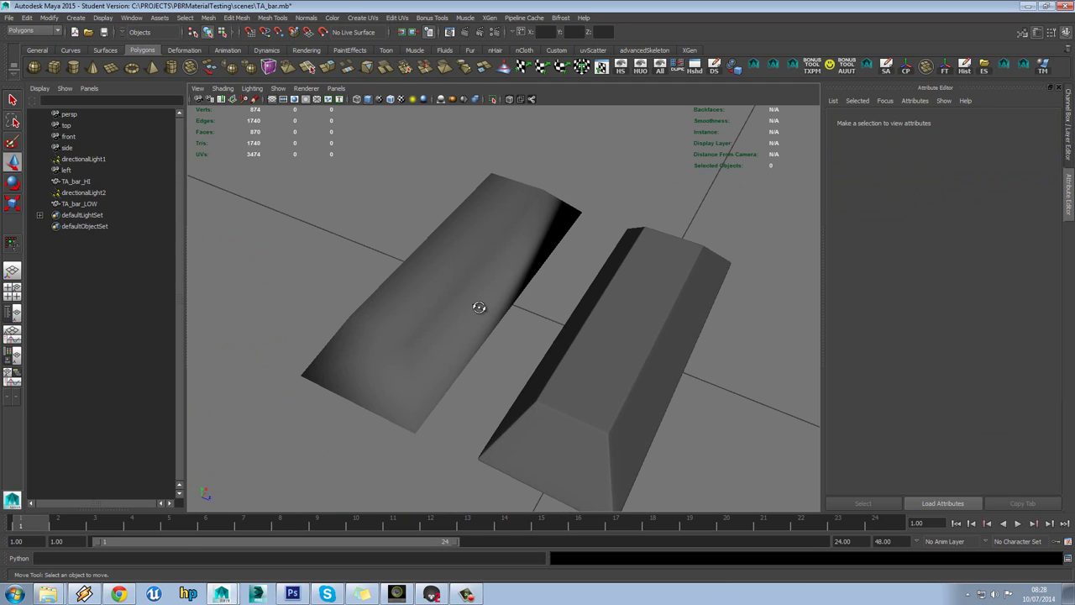
pyautogui.keyDown('alt'); pyautogui.moveTo(478, 305); pyautogui.dragTo(434, 333); pyautogui.keyUp('alt')
pyautogui.click(602, 327)
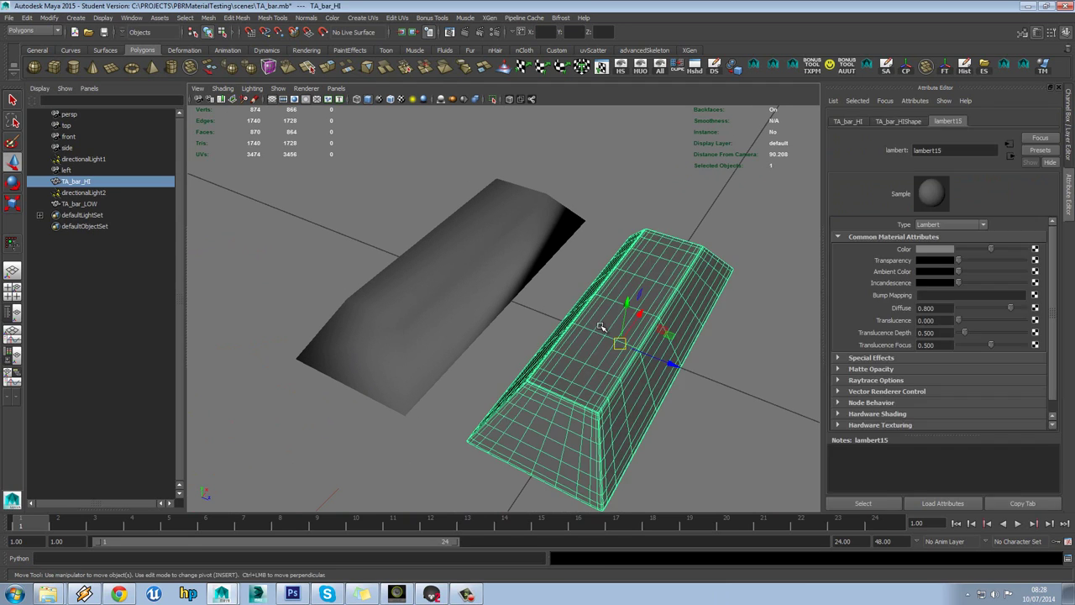
pyautogui.click(437, 286)
pyautogui.click(390, 99)
pyautogui.click(406, 151)
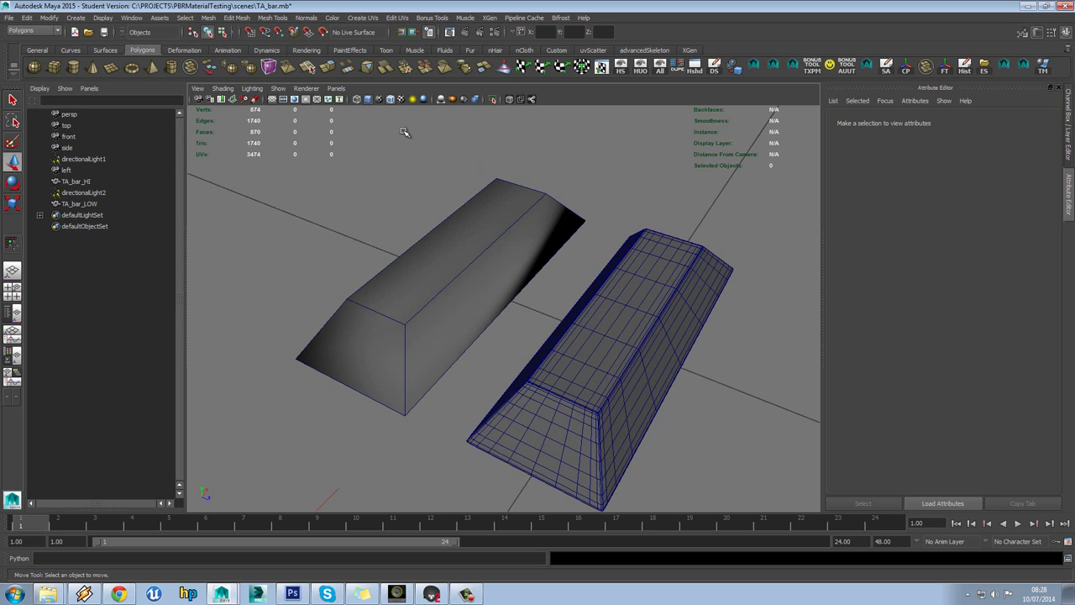
# - Switch to Marmoset Toolbag and examine the finished gold bar from several angles
pyautogui.click(432, 593)
pyautogui.moveTo(475, 378); pyautogui.dragTo(555, 349)
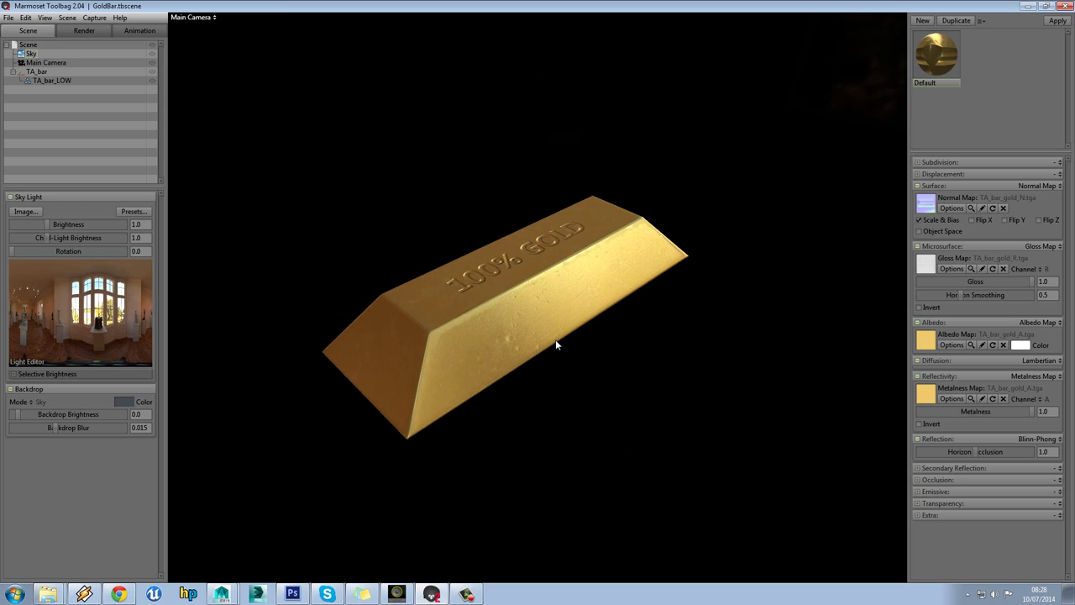
pyautogui.moveTo(488, 314); pyautogui.dragTo(511, 315)
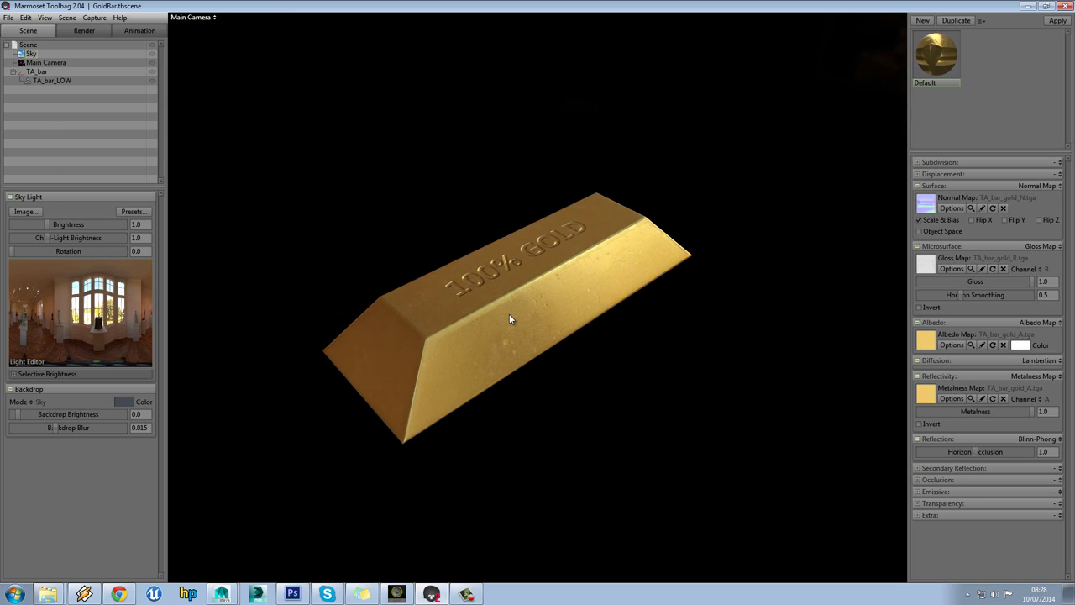
pyautogui.moveTo(569, 356); pyautogui.dragTo(556, 374)
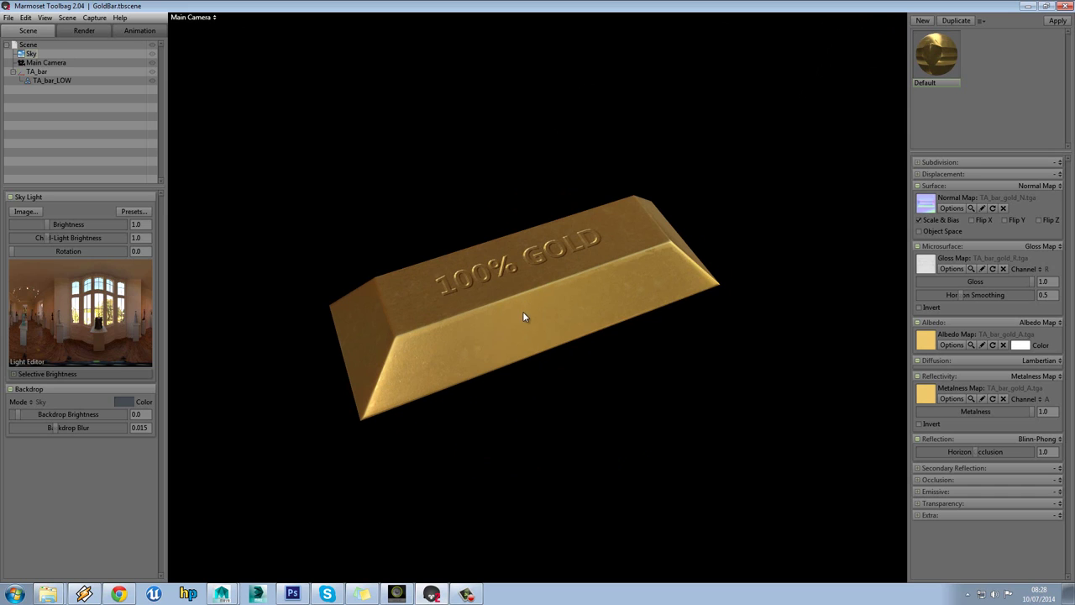
# - Start a new scene in place of the gold bar scene
pyautogui.click(7, 18)
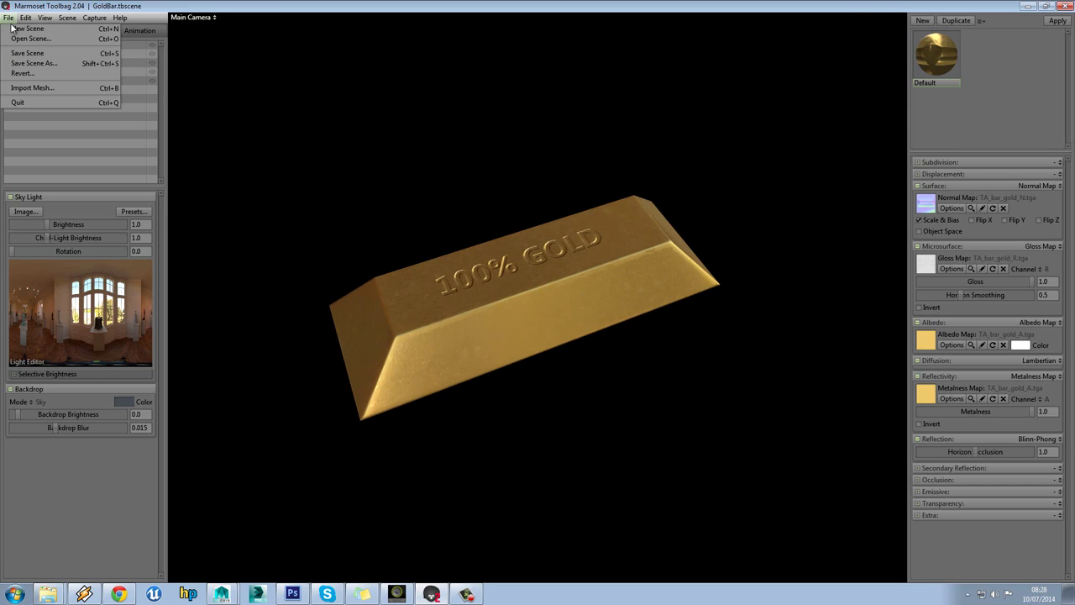
pyautogui.click(28, 29)
pyautogui.click(574, 335)
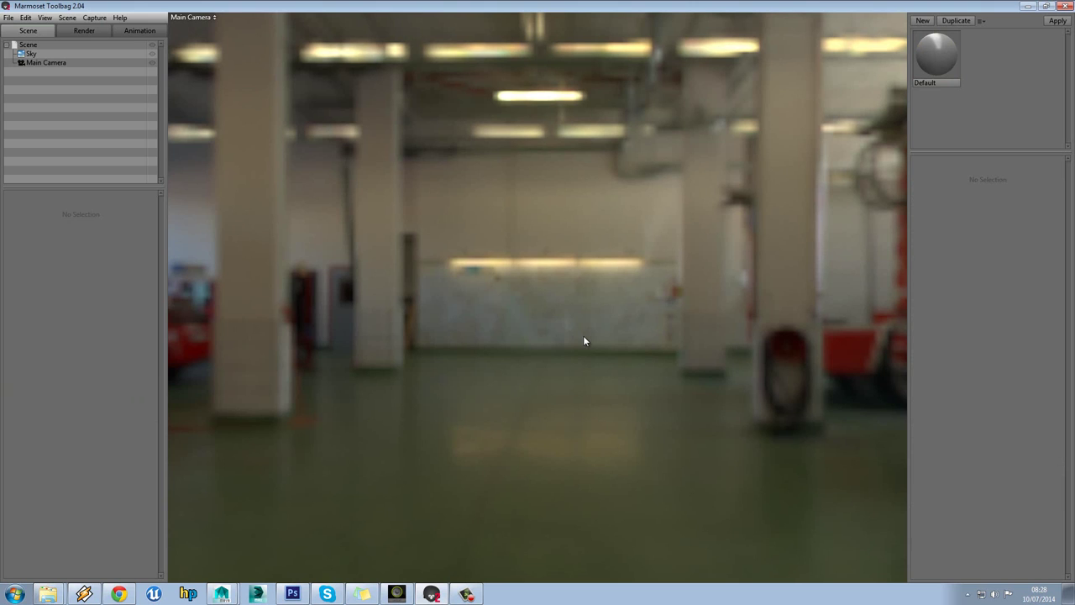
# - Switch back to Maya and examine the low-poly bar beside the high-poly bar from several angles
pyautogui.click(257, 592)
pyautogui.click(236, 566)
pyautogui.click(451, 357)
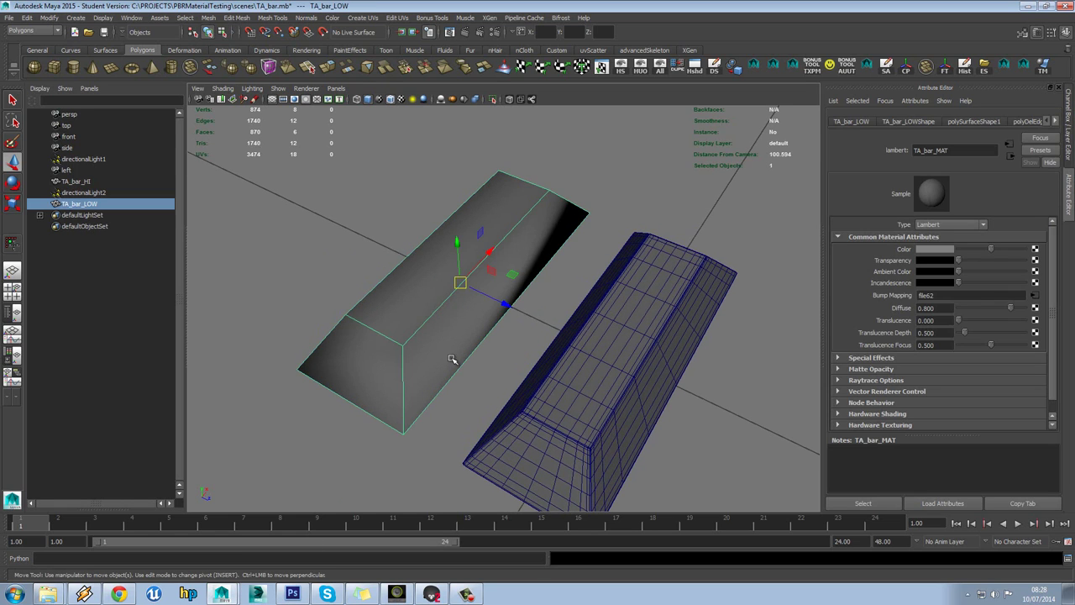
pyautogui.keyDown('alt'); pyautogui.moveTo(451, 358); pyautogui.dragTo(465, 313, button='middle'); pyautogui.keyUp('alt')
pyautogui.click(570, 316)
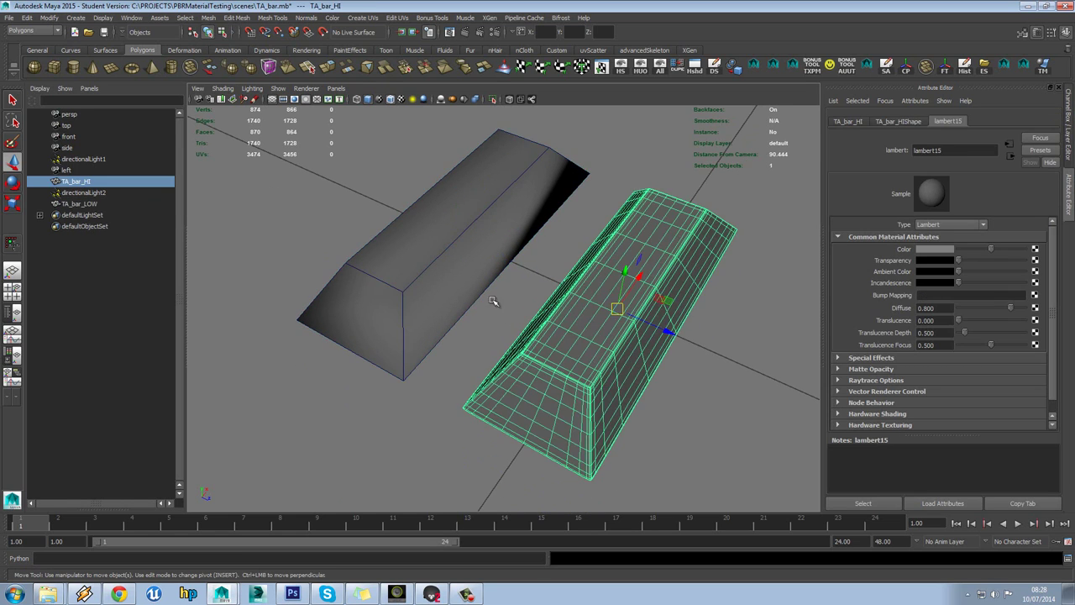
pyautogui.click(461, 259)
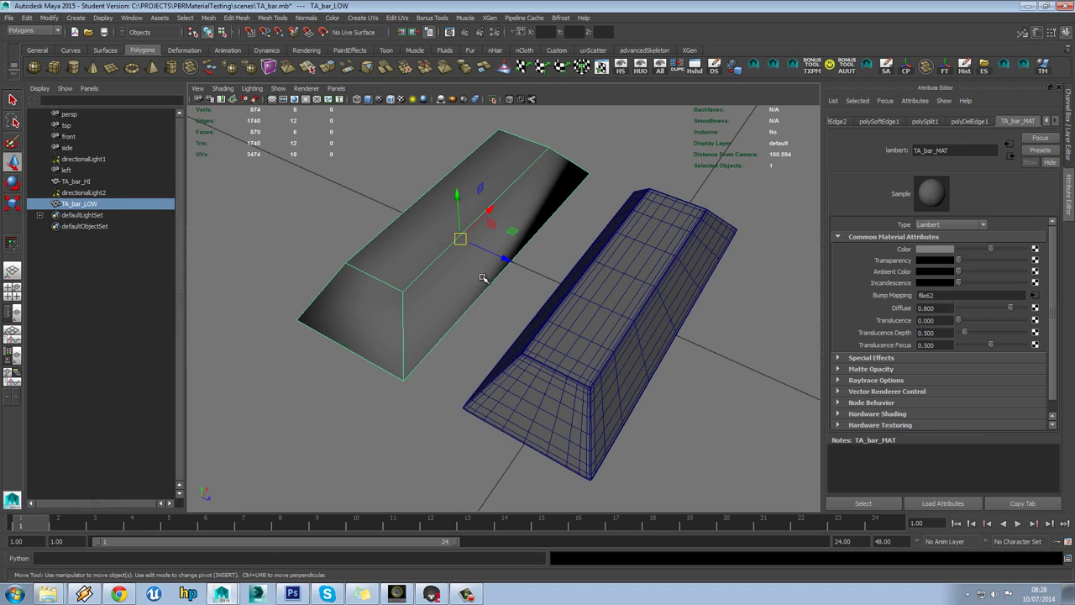
pyautogui.keyDown('alt'); pyautogui.moveTo(487, 272); pyautogui.dragTo(437, 216); pyautogui.keyUp('alt')
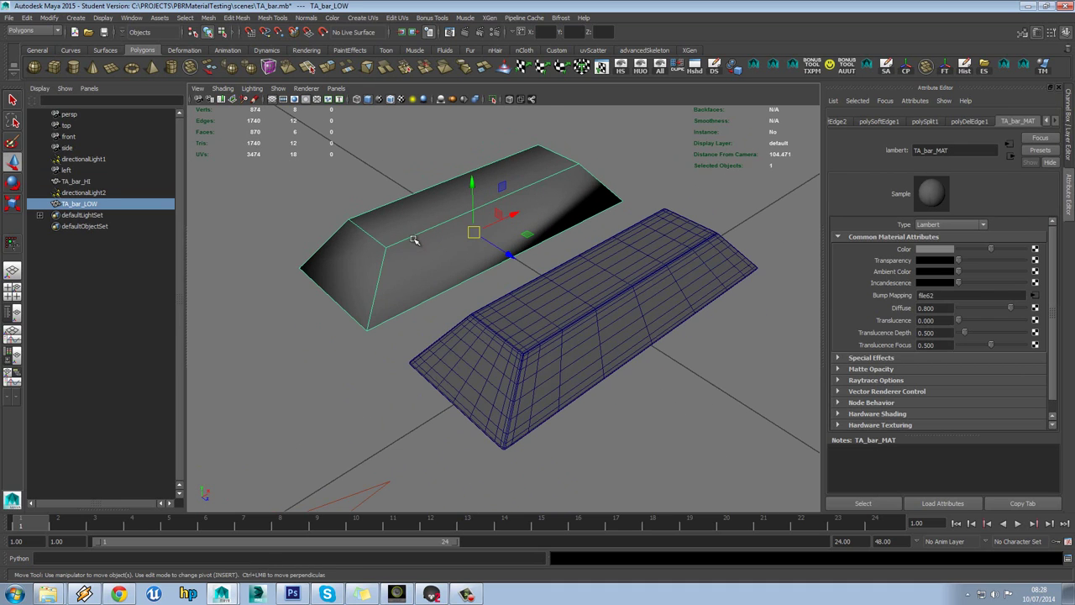
pyautogui.keyDown('alt'); pyautogui.moveTo(432, 241); pyautogui.dragTo(557, 341, button='right'); pyautogui.keyUp('alt')
pyautogui.click(557, 341)
pyautogui.keyDown('alt'); pyautogui.moveTo(557, 341); pyautogui.dragTo(505, 292); pyautogui.keyUp('alt')
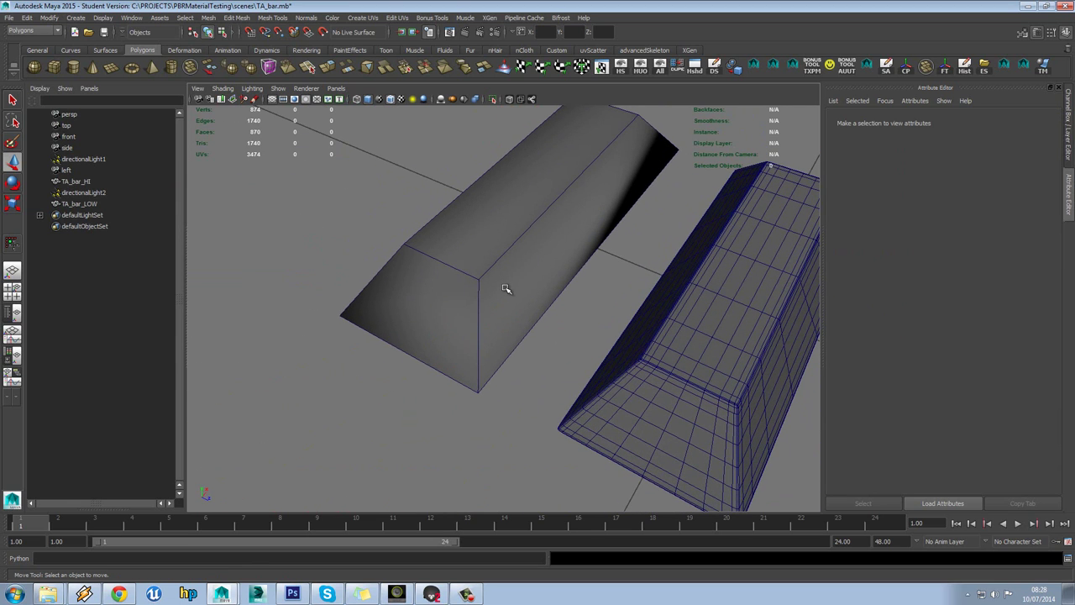
pyautogui.click(513, 274)
pyautogui.keyDown('alt'); pyautogui.moveTo(571, 299); pyautogui.dragTo(539, 288); pyautogui.keyUp('alt')
pyautogui.click(574, 317)
pyautogui.keyDown('alt'); pyautogui.moveTo(574, 217); pyautogui.dragTo(570, 228); pyautogui.keyUp('alt')
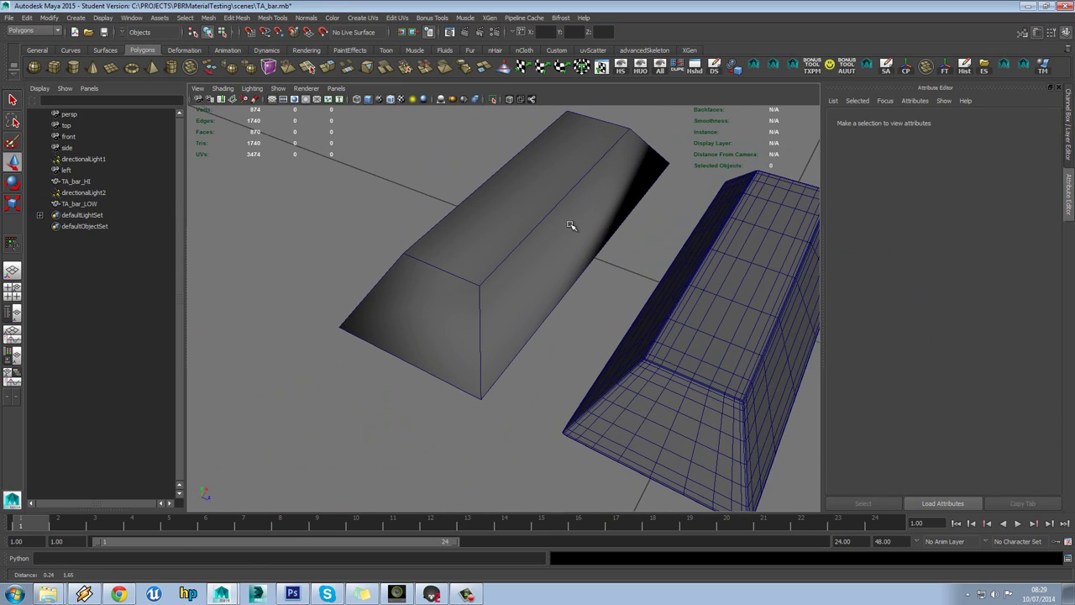
# - Select TA_bar_LOW, show its UVs in the UV Texture Editor and keep the bar visible beside the window
pyautogui.click(571, 171)
pyautogui.click(601, 66)
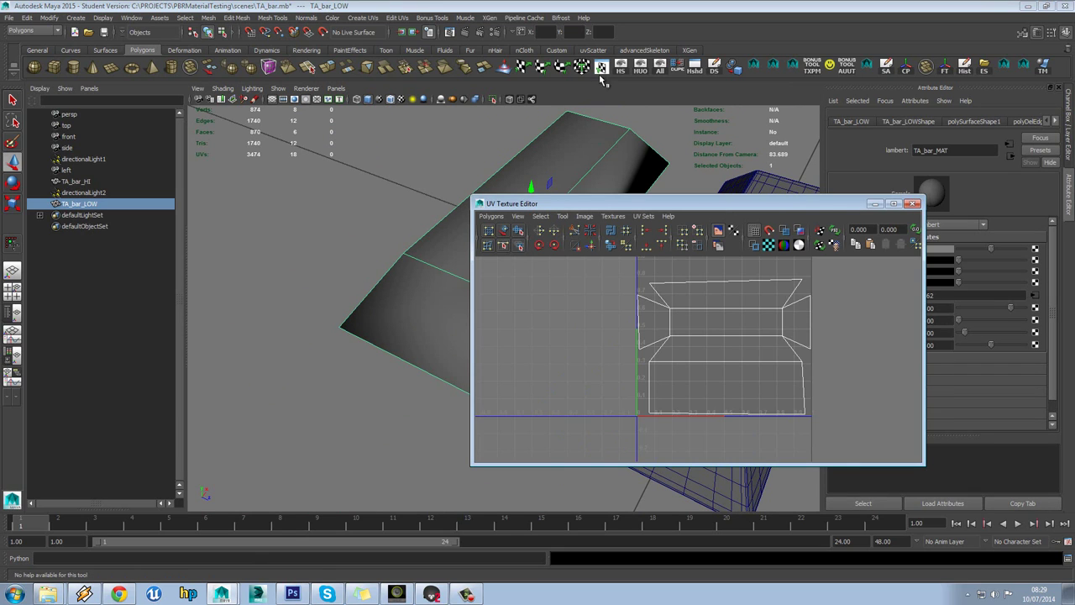
pyautogui.moveTo(696, 206); pyautogui.dragTo(732, 126)
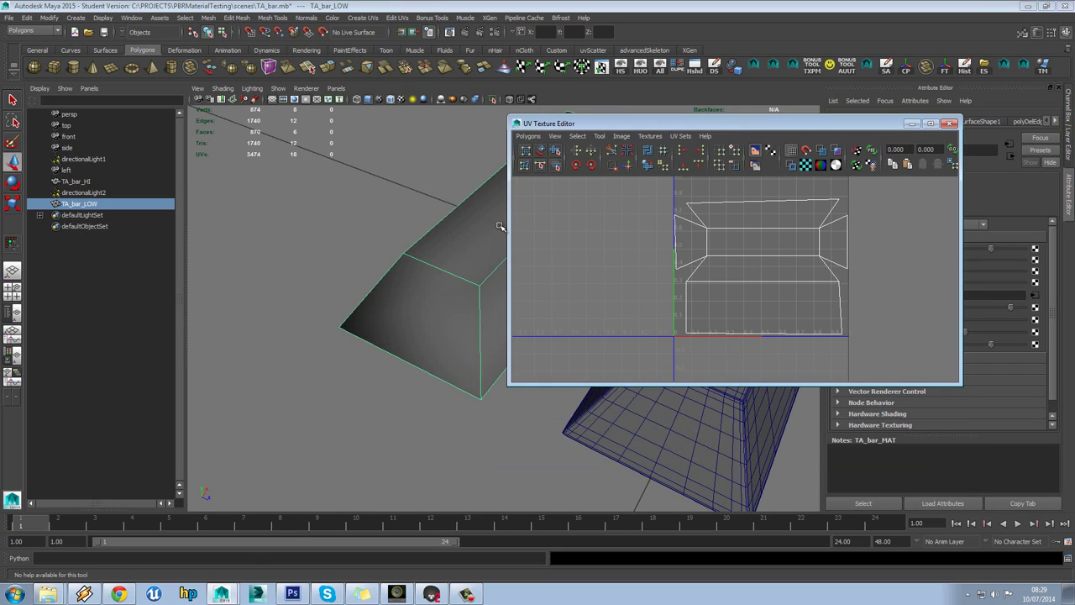
pyautogui.press('w')
pyautogui.press('f')
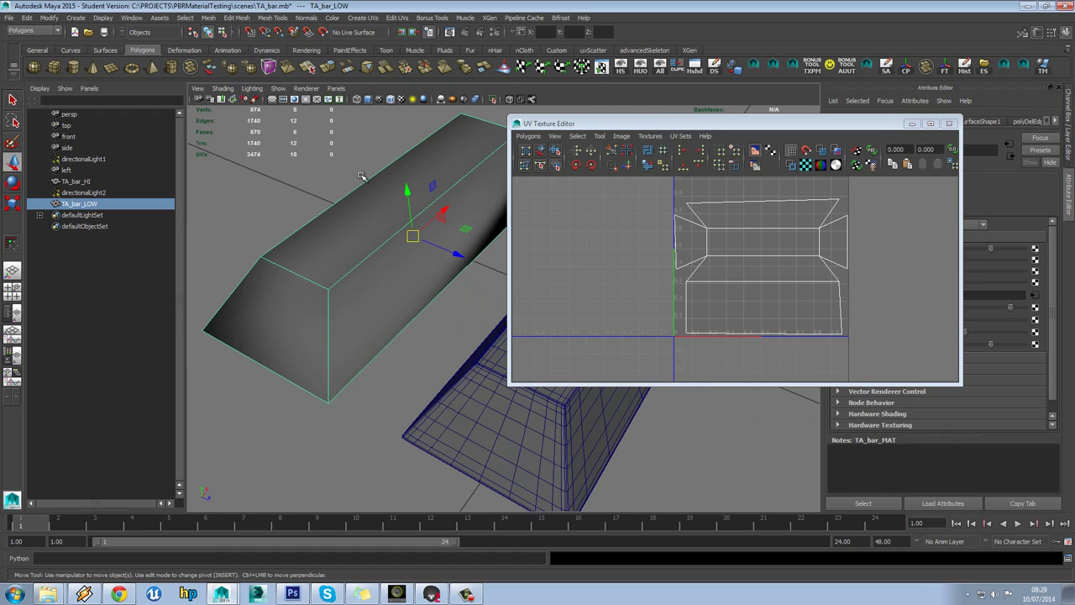
# - Assign the Bonus Tools checker shader to TA_bar_LOW and display textures in the viewport
pyautogui.click(426, 18)
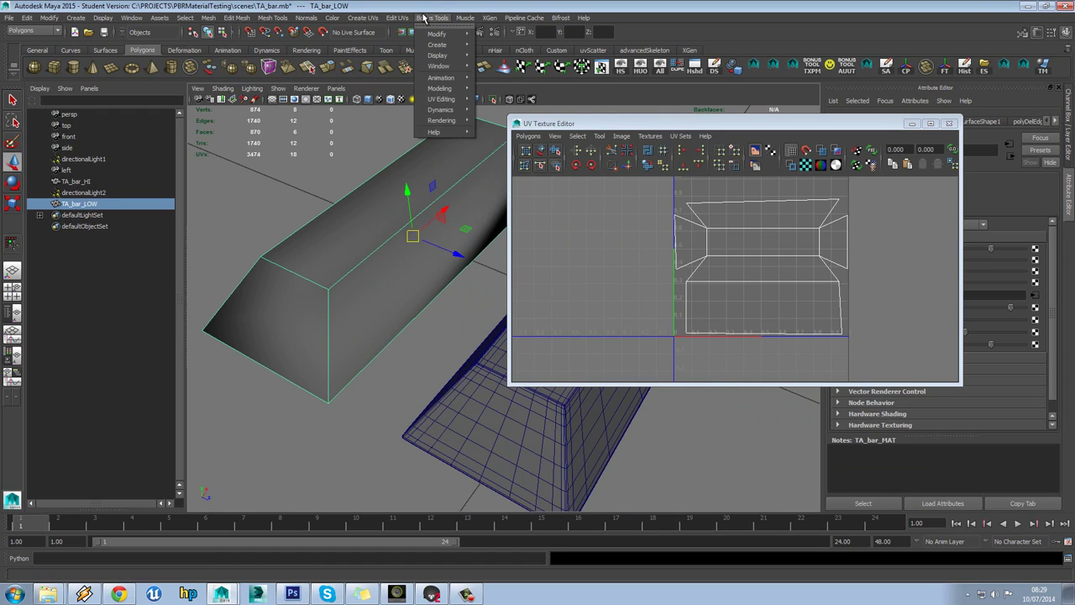
pyautogui.moveTo(453, 122)
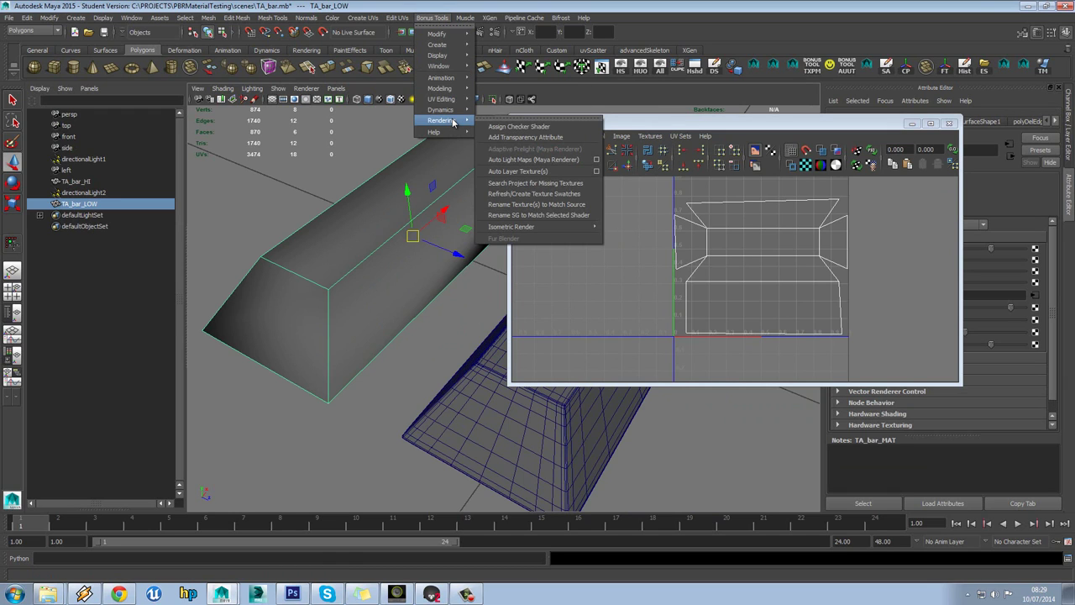
pyautogui.click(492, 126)
pyautogui.keyDown('alt'); pyautogui.moveTo(460, 179); pyautogui.dragTo(411, 158); pyautogui.keyUp('alt')
pyautogui.press('6')
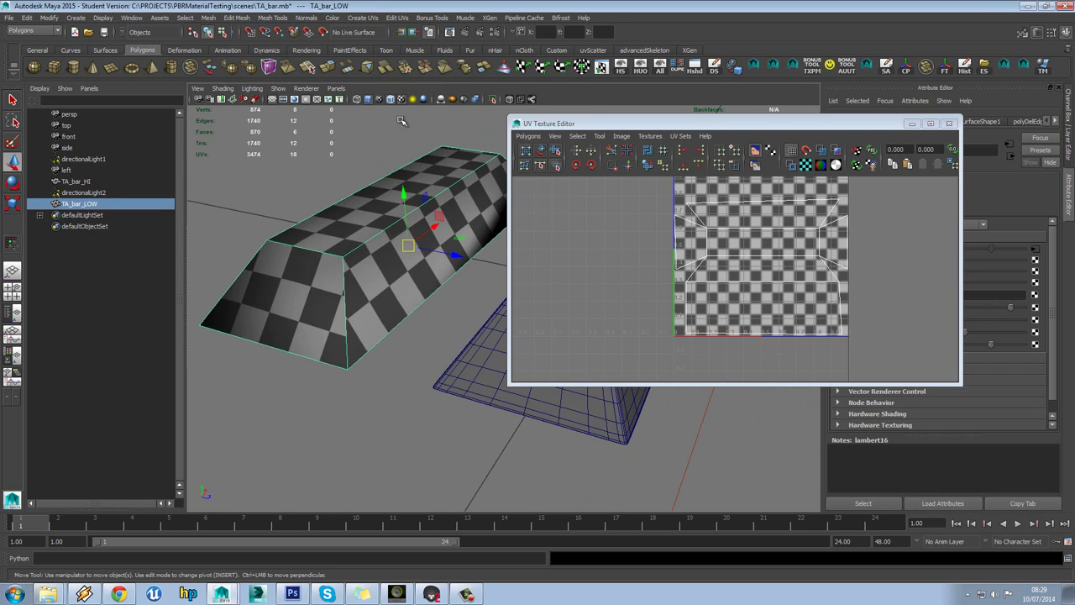
pyautogui.keyDown('alt'); pyautogui.moveTo(399, 118); pyautogui.dragTo(392, 134); pyautogui.keyUp('alt')
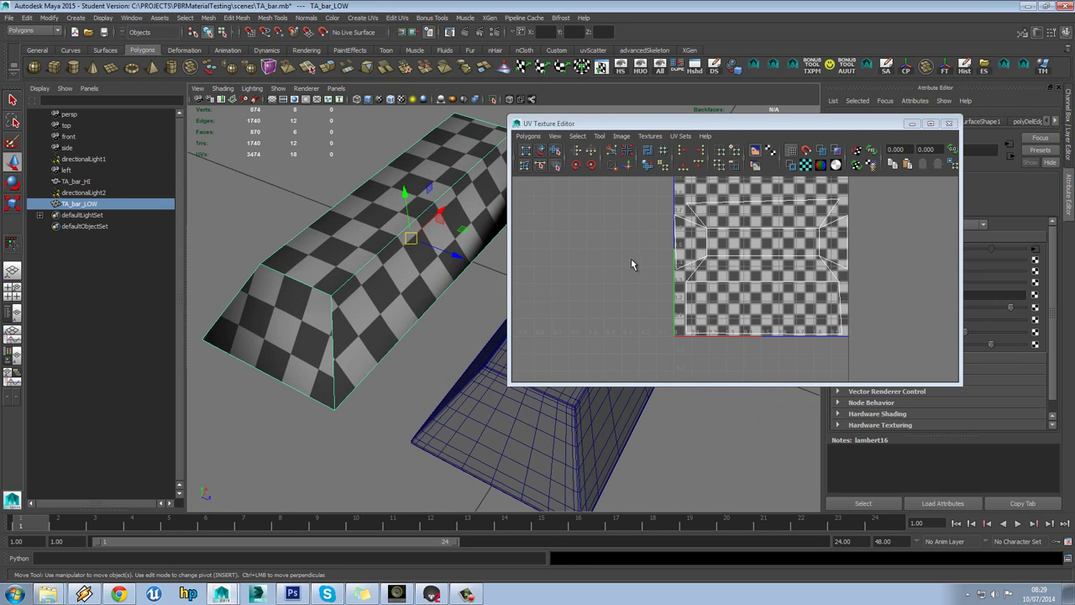
# - Hide the checker image behind the UVs in the UV Texture Editor
pyautogui.keyDown('alt'); pyautogui.moveTo(757, 257); pyautogui.dragTo(777, 260, button='middle'); pyautogui.keyUp('alt')
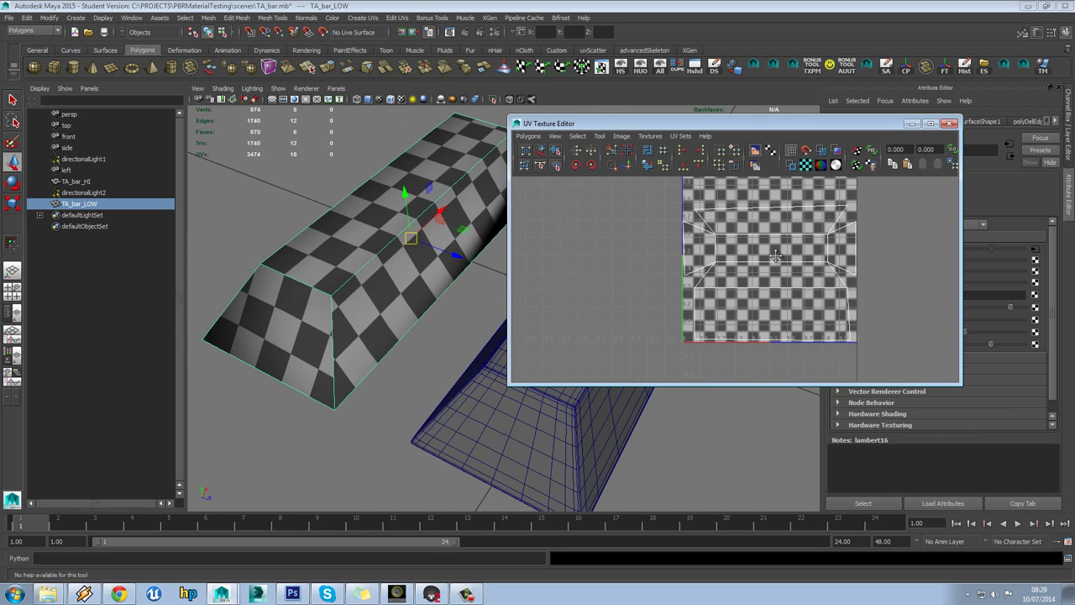
pyautogui.keyDown('alt'); pyautogui.moveTo(399, 293); pyautogui.dragTo(470, 243); pyautogui.keyUp('alt')
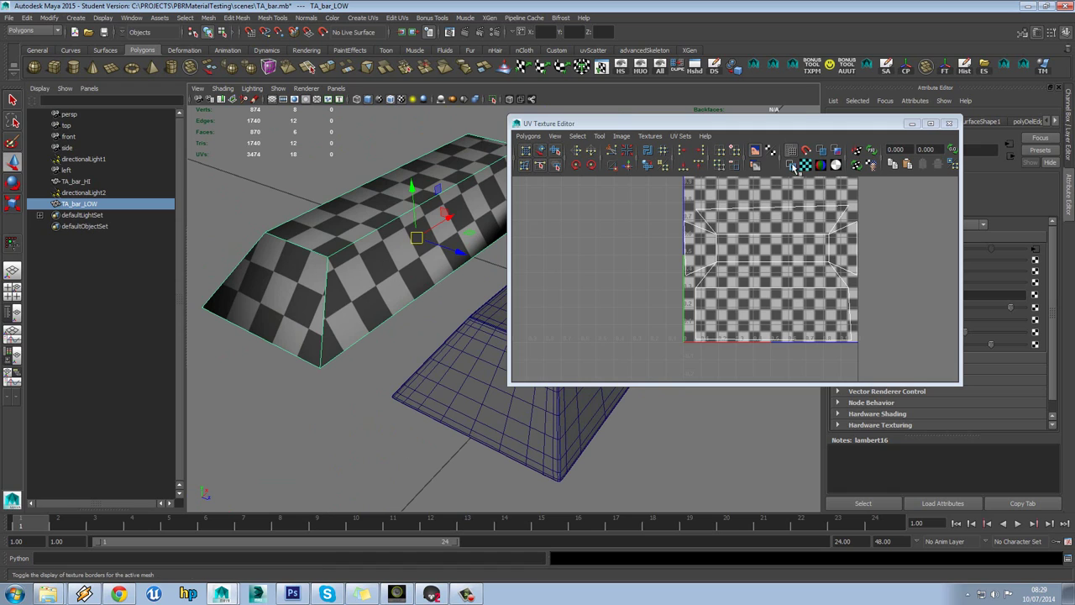
pyautogui.keyDown('alt'); pyautogui.moveTo(802, 187); pyautogui.dragTo(799, 200, button='middle'); pyautogui.keyUp('alt')
pyautogui.click(755, 151)
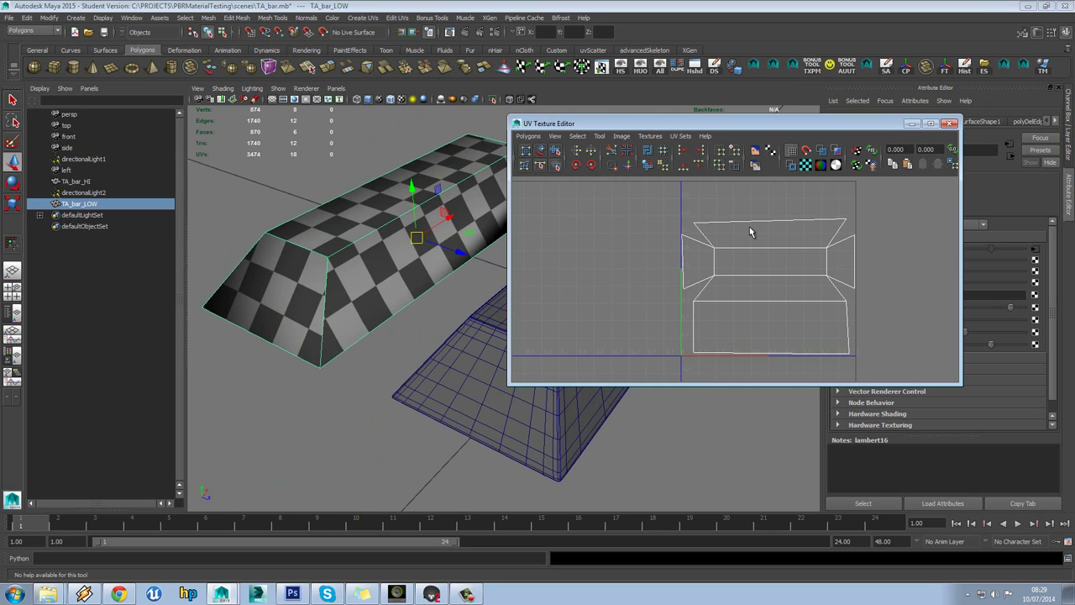
pyautogui.scroll(3, 750, 232)
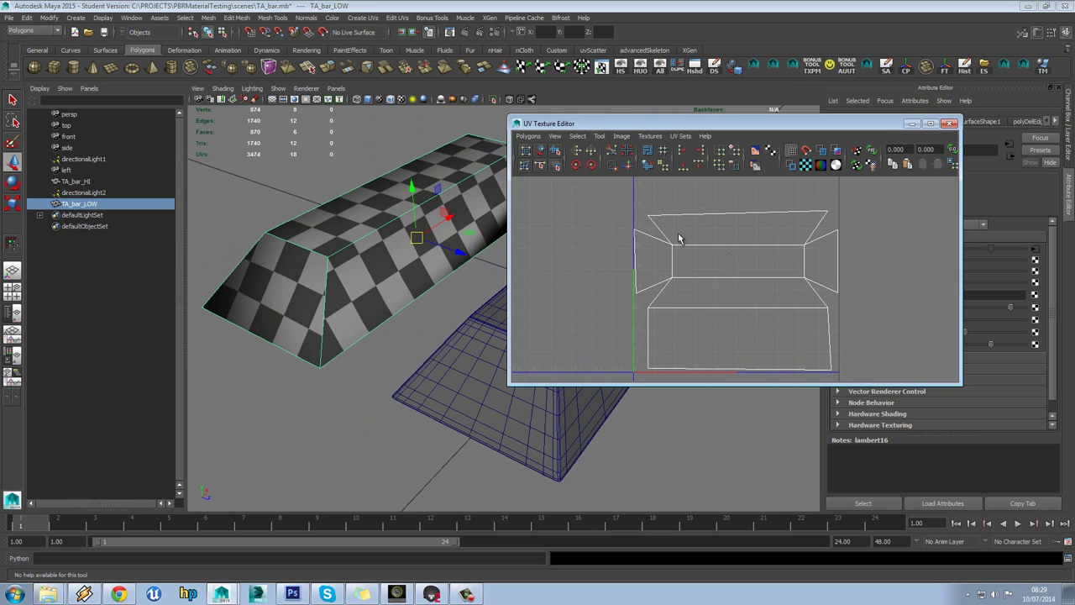
# - In UV mode, align the shell's uppermost UVs to maximum V and straighten its lowest row of UVs
pyautogui.moveTo(677, 217); pyautogui.dragTo(707, 213, button='right')
pyautogui.click(828, 211)
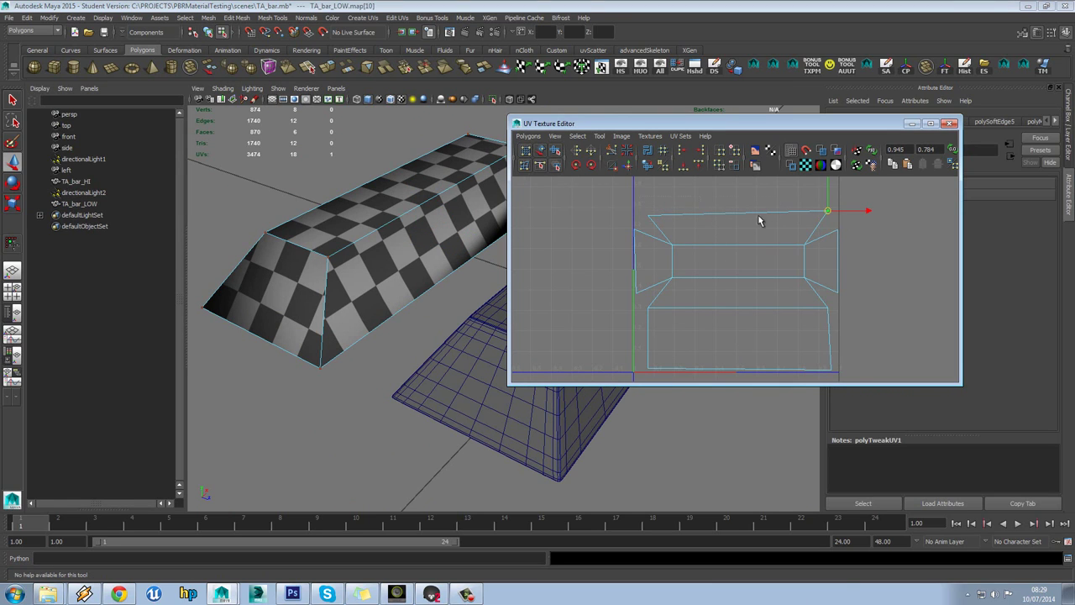
pyautogui.moveTo(834, 227); pyautogui.dragTo(828, 226)
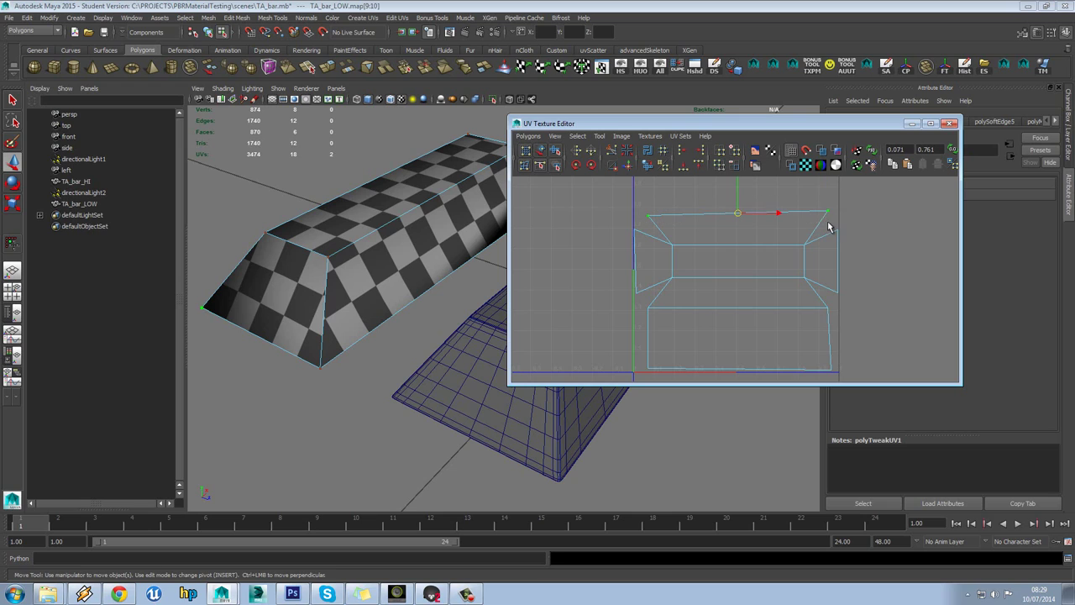
pyautogui.click(698, 165)
pyautogui.moveTo(626, 348); pyautogui.dragTo(874, 384)
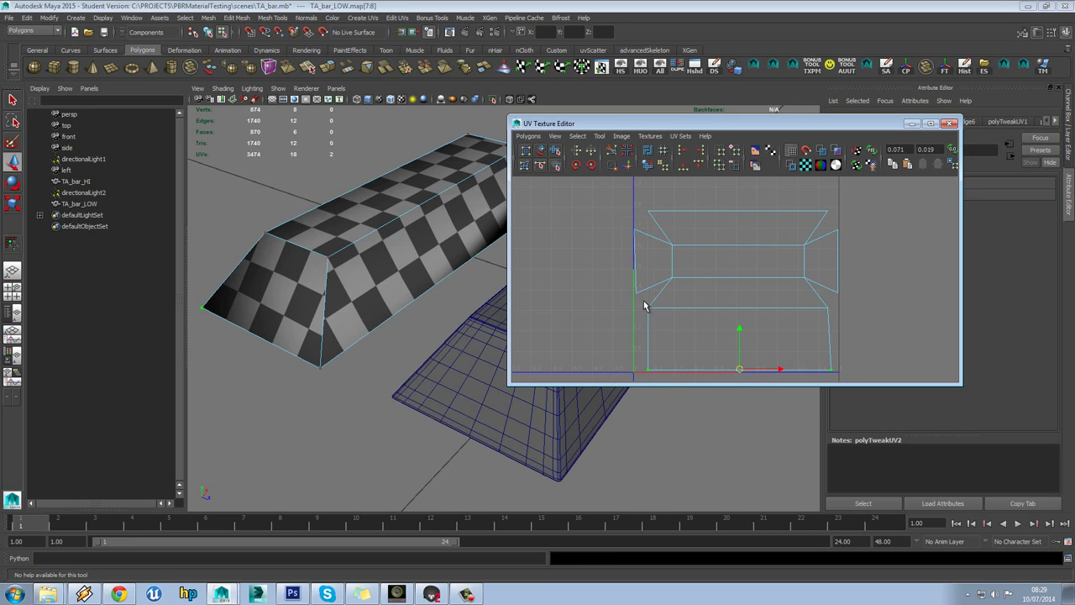
# - Align the left end flap's outer UVs to minimum U, the right flap's to maximum U, and the base rectangle's right edge to minimum U
pyautogui.moveTo(645, 300); pyautogui.dragTo(646, 302)
pyautogui.click(682, 149)
pyautogui.moveTo(851, 225); pyautogui.dragTo(831, 300)
pyautogui.click(700, 150)
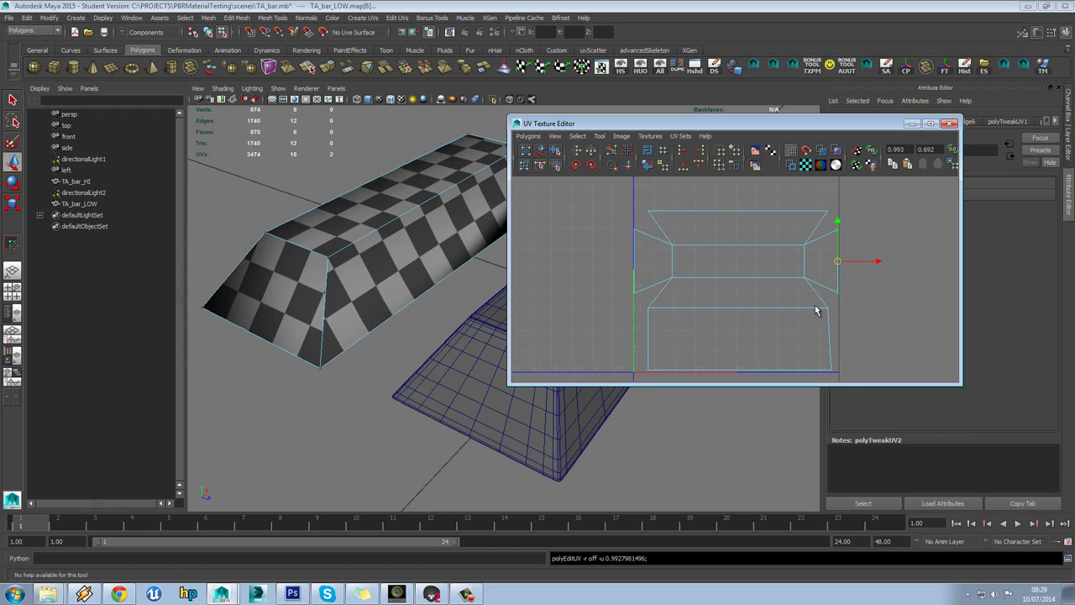
pyautogui.moveTo(838, 300); pyautogui.dragTo(819, 381)
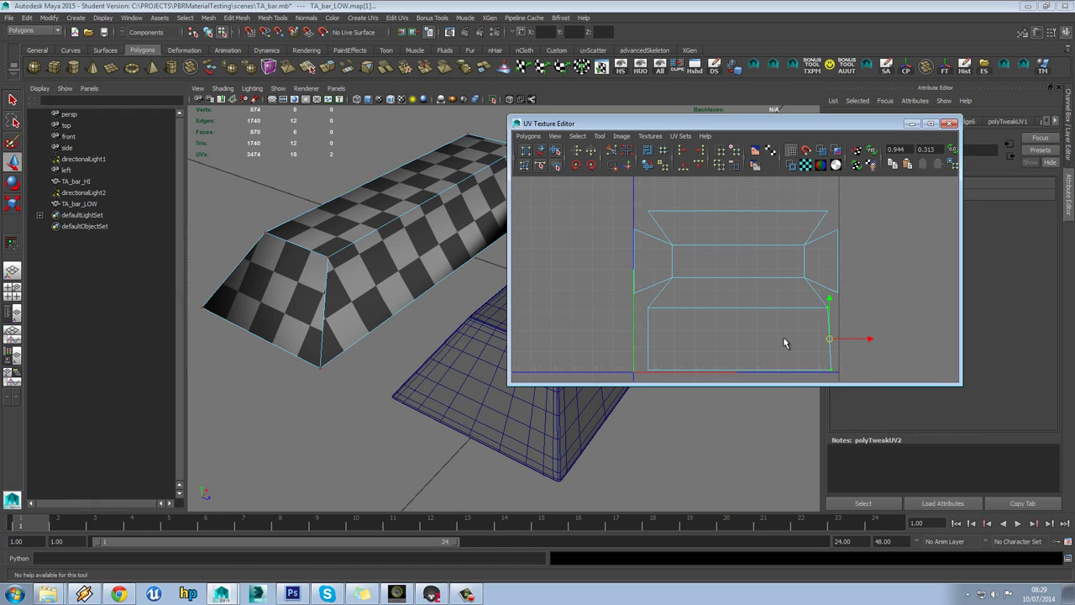
pyautogui.click(682, 153)
# - Close the UV Texture Editor and examine the checker pattern on the low-poly bar
pyautogui.click(867, 243)
pyautogui.moveTo(830, 259)
pyautogui.keyDown('alt'); pyautogui.mouseDown(button='middle')
pyautogui.moveTo(807, 268)
pyautogui.moveTo(830, 246)
pyautogui.mouseUp(button='middle'); pyautogui.keyUp('alt')
pyautogui.keyDown('alt'); pyautogui.moveTo(439, 271); pyautogui.dragTo(413, 205); pyautogui.keyUp('alt')
pyautogui.moveTo(413, 205); pyautogui.dragTo(437, 194, button='right')
pyautogui.hotkey('ctrl', 'z')
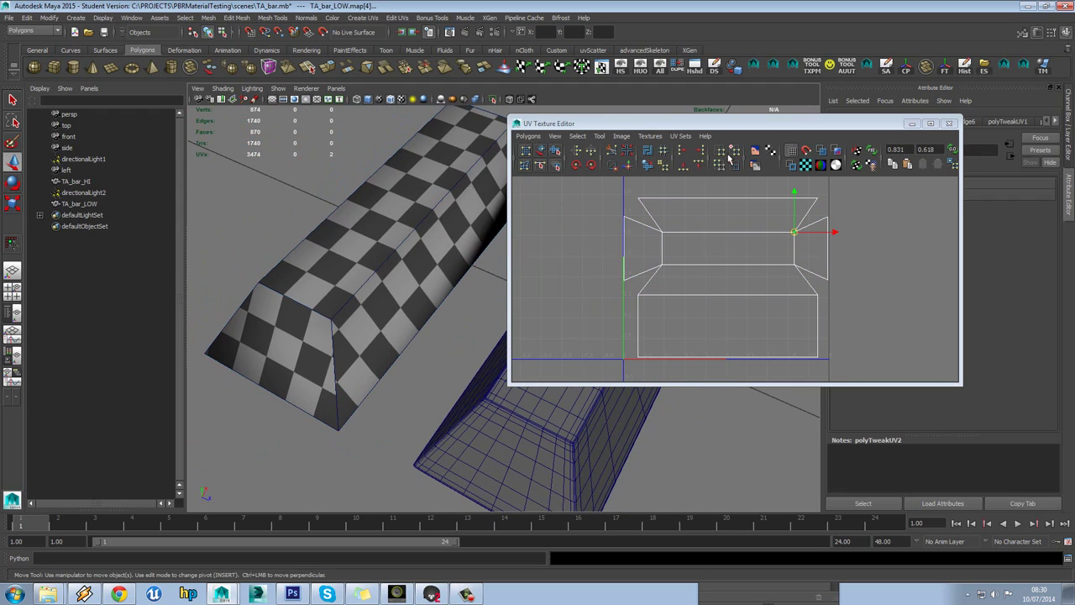
pyautogui.click(949, 122)
pyautogui.keyDown('alt'); pyautogui.moveTo(503, 210); pyautogui.dragTo(629, 276); pyautogui.keyUp('alt')
pyautogui.click(493, 221)
pyautogui.click(629, 276)
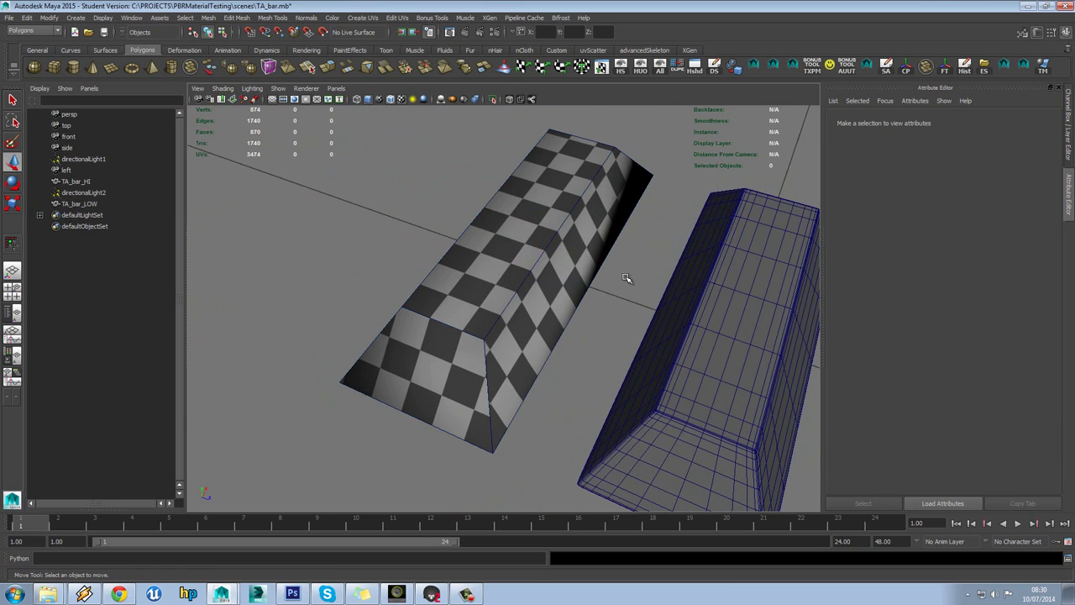
# - Reopen the UV Texture Editor for TA_bar_LOW and move the window aside to uncover the bar
pyautogui.click(578, 269)
pyautogui.keyDown('alt'); pyautogui.moveTo(578, 269); pyautogui.dragTo(556, 267); pyautogui.keyUp('alt')
pyautogui.click(602, 69)
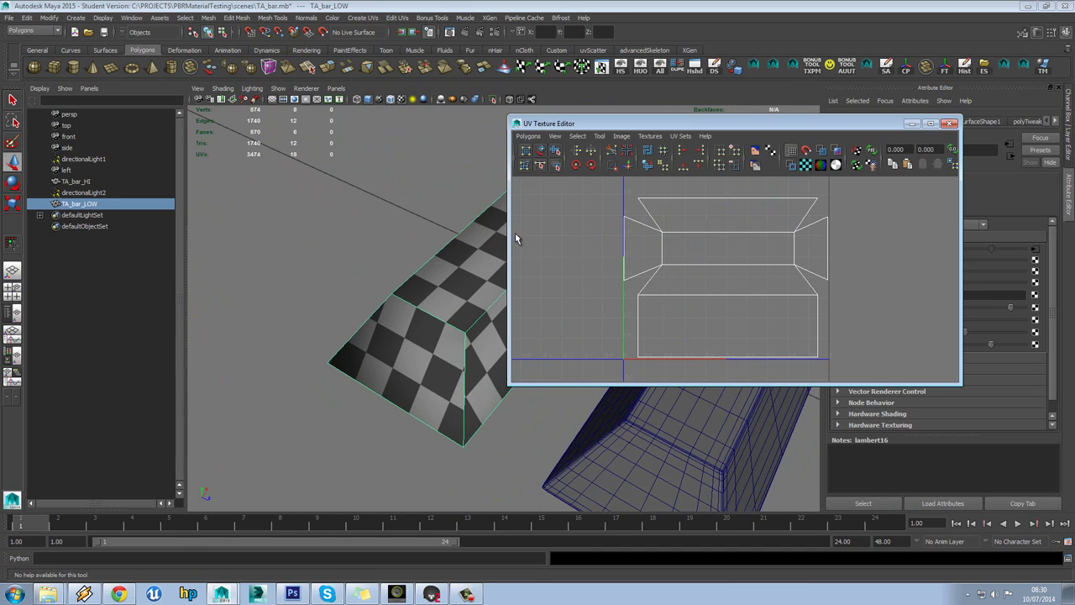
pyautogui.moveTo(705, 129); pyautogui.dragTo(876, 136)
pyautogui.keyDown('alt'); pyautogui.moveTo(612, 199); pyautogui.dragTo(550, 193, button='middle'); pyautogui.keyUp('alt')
pyautogui.keyDown('alt'); pyautogui.moveTo(551, 193); pyautogui.dragTo(548, 190); pyautogui.keyUp('alt')
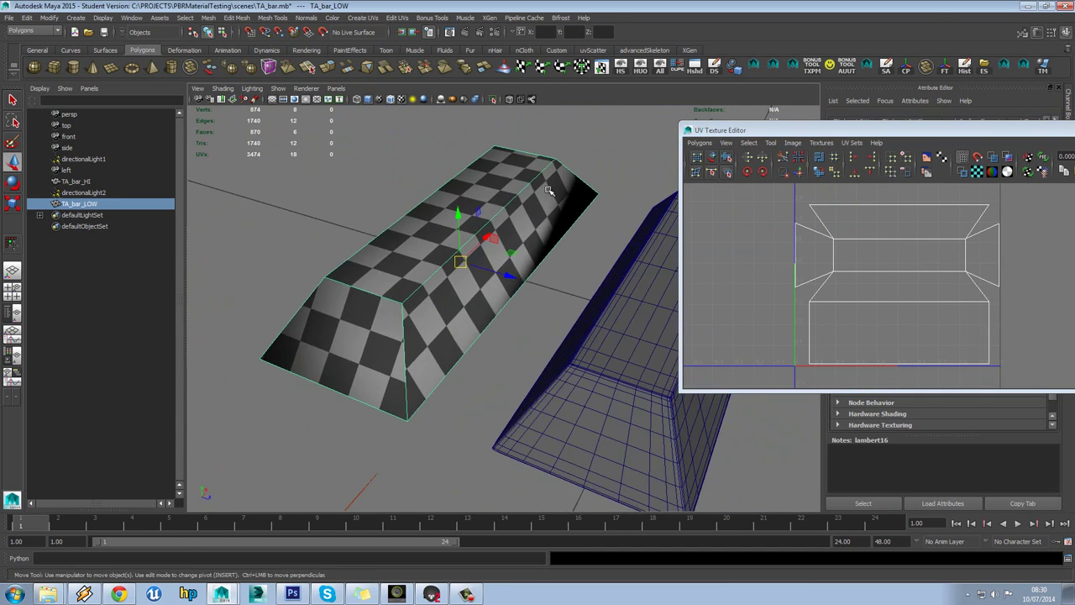
# - Harden the low-poly bar's UV border edges: the sloping edges at the ends plus the edges around the base
pyautogui.moveTo(475, 304); pyautogui.dragTo(475, 277, button='right')
pyautogui.click(406, 349)
pyautogui.click(314, 299)
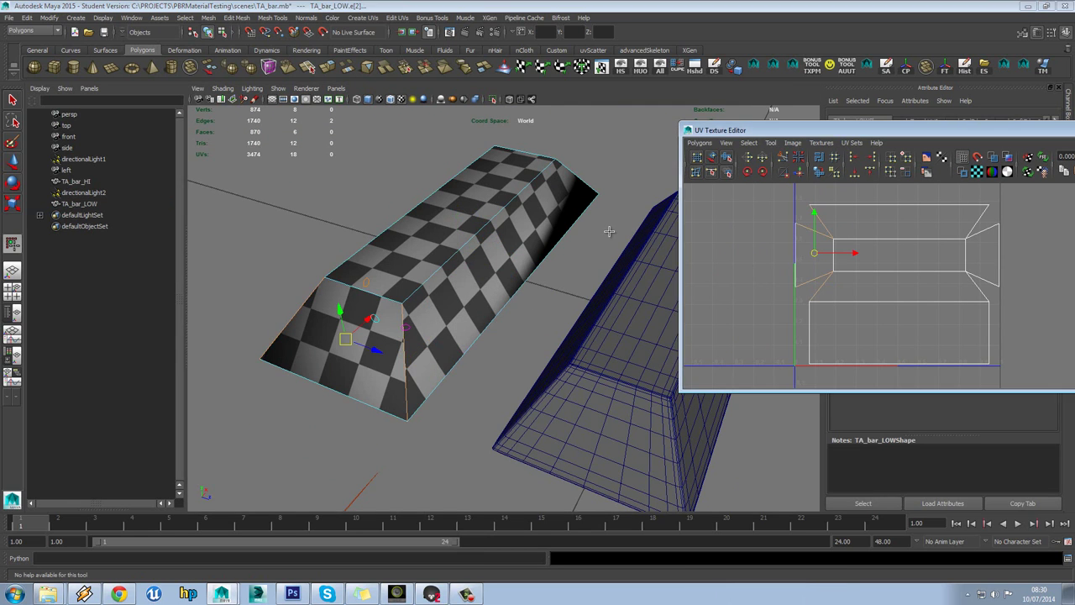
pyautogui.keyDown('alt'); pyautogui.moveTo(635, 307); pyautogui.dragTo(487, 267); pyautogui.keyUp('alt')
pyautogui.keyDown('shift'); pyautogui.click(502, 348); pyautogui.keyUp('shift')
pyautogui.keyDown('alt'); pyautogui.moveTo(593, 306); pyautogui.dragTo(550, 304); pyautogui.keyUp('alt')
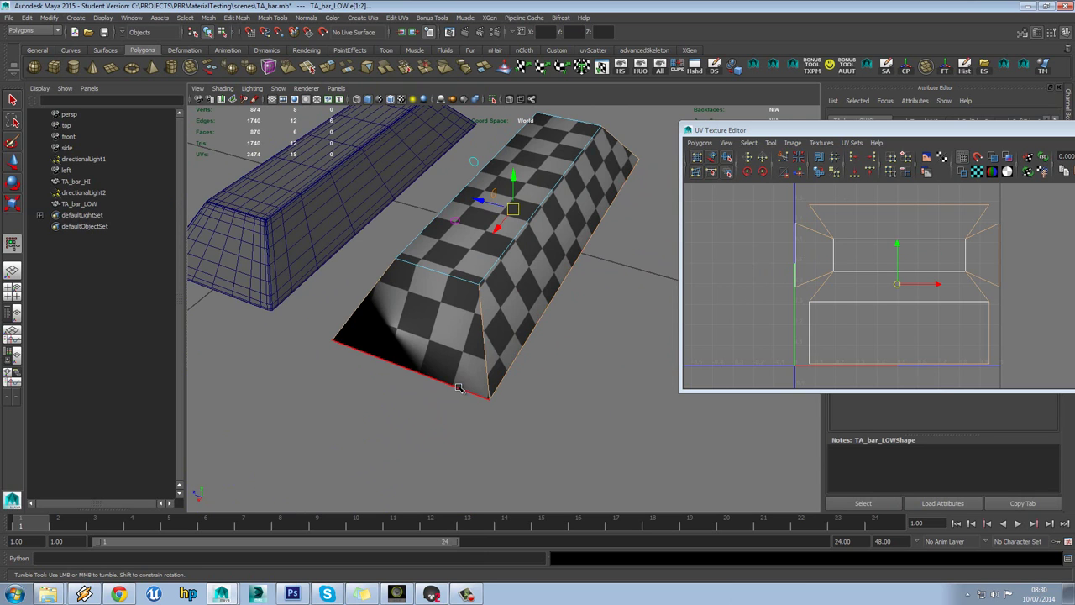
pyautogui.keyDown('alt'); pyautogui.moveTo(462, 388); pyautogui.dragTo(593, 310); pyautogui.keyUp('alt')
pyautogui.keyDown('alt'); pyautogui.moveTo(593, 310); pyautogui.dragTo(375, 287, button='middle'); pyautogui.keyUp('alt')
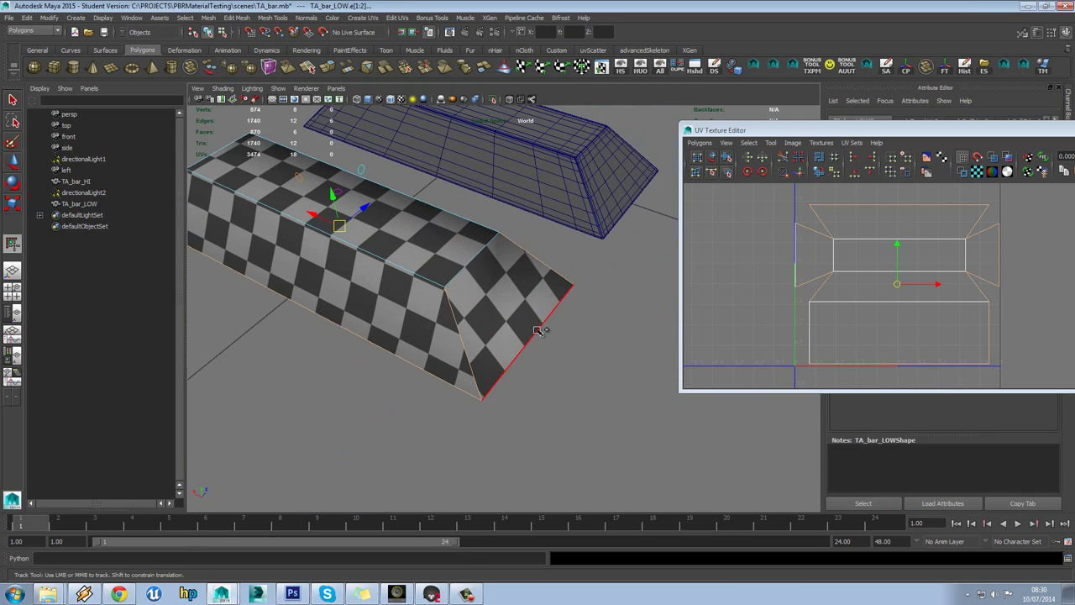
pyautogui.keyDown('shift'); pyautogui.click(545, 339); pyautogui.keyUp('shift')
pyautogui.keyDown('alt'); pyautogui.moveTo(576, 288); pyautogui.dragTo(508, 228); pyautogui.keyUp('alt')
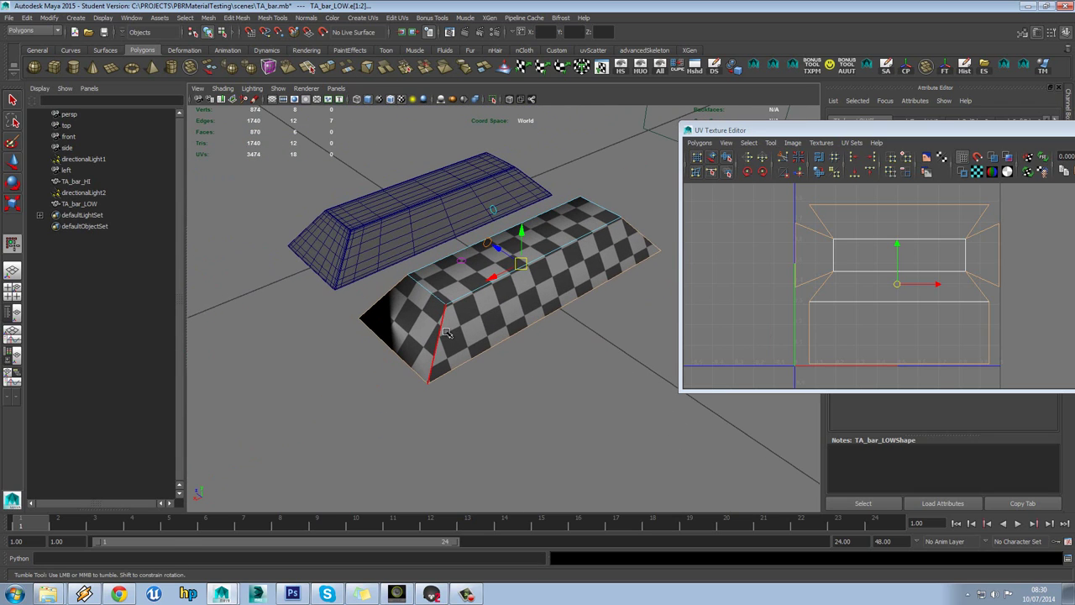
pyautogui.keyDown('alt'); pyautogui.moveTo(834, 277); pyautogui.dragTo(813, 267, button='middle'); pyautogui.keyUp('alt')
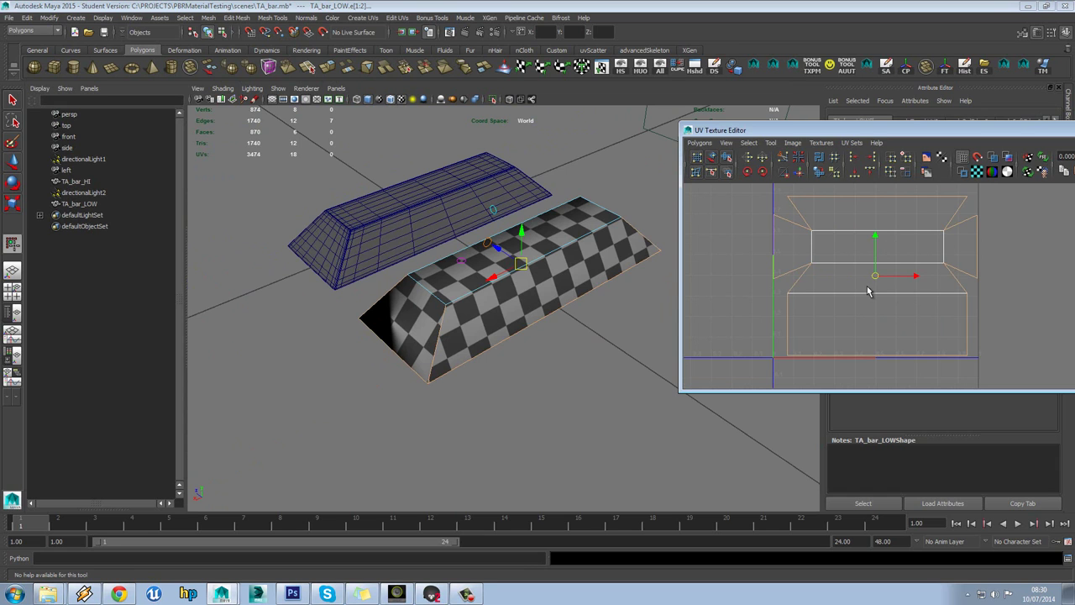
pyautogui.keyDown('alt'); pyautogui.moveTo(554, 310); pyautogui.dragTo(668, 291); pyautogui.keyUp('alt')
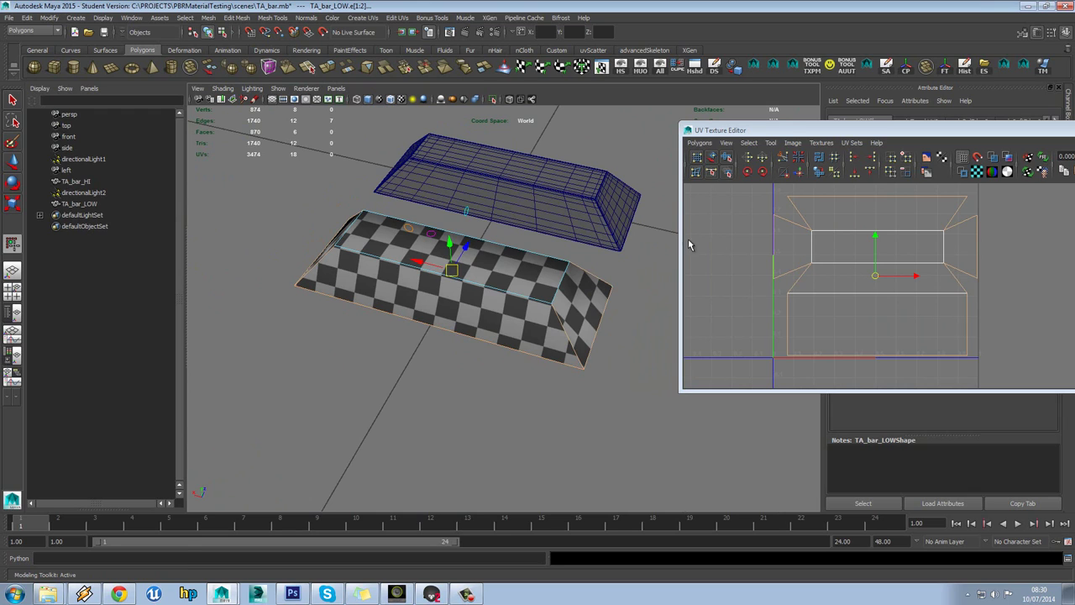
pyautogui.click(306, 17)
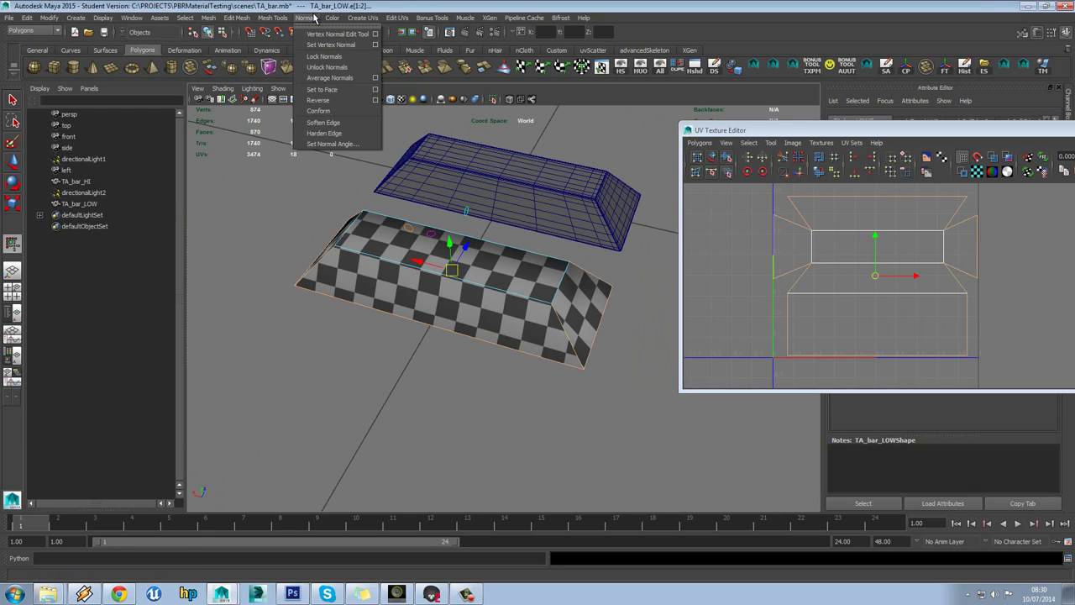
pyautogui.click(333, 133)
# - Return to object mode, turn off the textured display and unlock the normals of TA_bar_LOW
pyautogui.keyDown('alt'); pyautogui.moveTo(394, 261); pyautogui.dragTo(571, 225); pyautogui.keyUp('alt')
pyautogui.press('w')
pyautogui.moveTo(561, 185); pyautogui.dragTo(616, 159, button='right')
pyautogui.click(616, 159)
pyautogui.keyDown('alt'); pyautogui.moveTo(618, 159); pyautogui.dragTo(460, 200); pyautogui.keyUp('alt')
pyautogui.press('5')
pyautogui.click(459, 174)
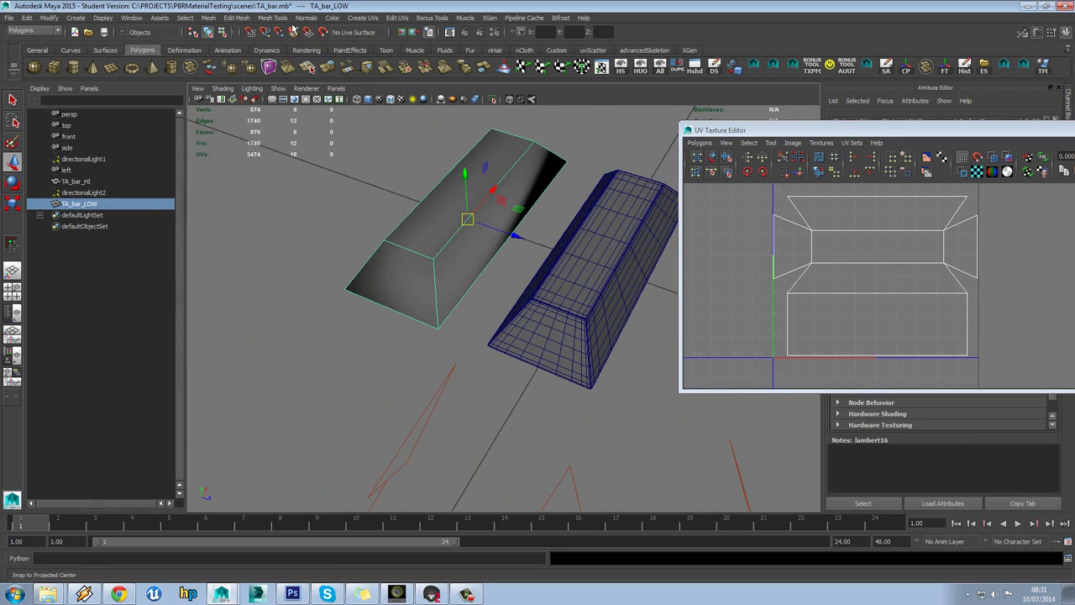
pyautogui.click(306, 18)
pyautogui.click(340, 67)
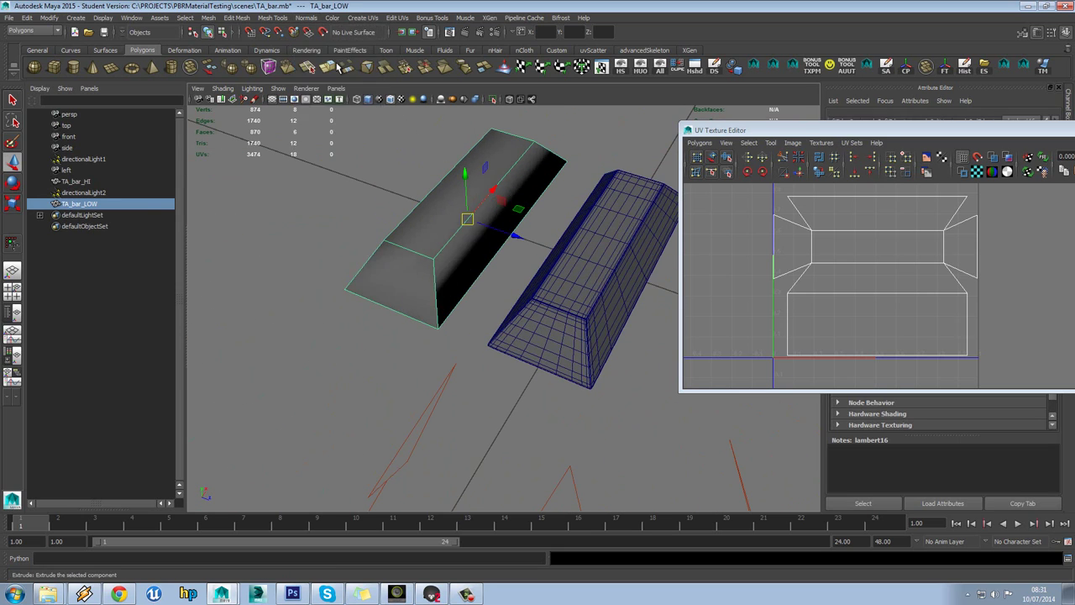
# - Examine the shading of TA_bar_LOW from several angles and compare it with its UV layout
pyautogui.click(392, 163)
pyautogui.keyDown('alt'); pyautogui.moveTo(391, 163); pyautogui.dragTo(424, 227); pyautogui.keyUp('alt')
pyautogui.click(306, 18)
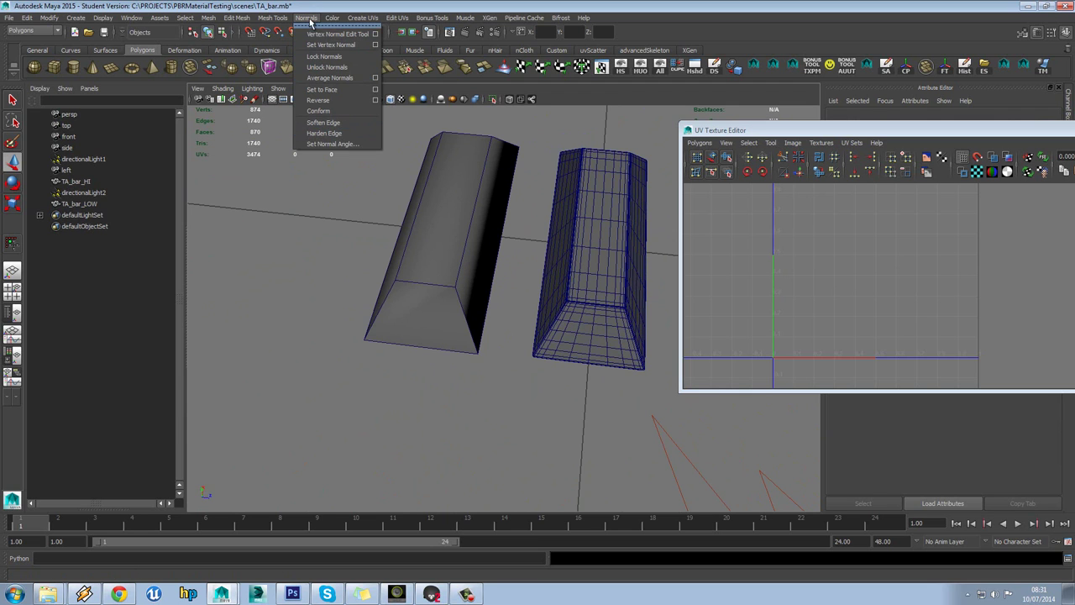
pyautogui.click(425, 151)
pyautogui.keyDown('alt'); pyautogui.moveTo(425, 151); pyautogui.dragTo(456, 209); pyautogui.keyUp('alt')
pyautogui.click(408, 241)
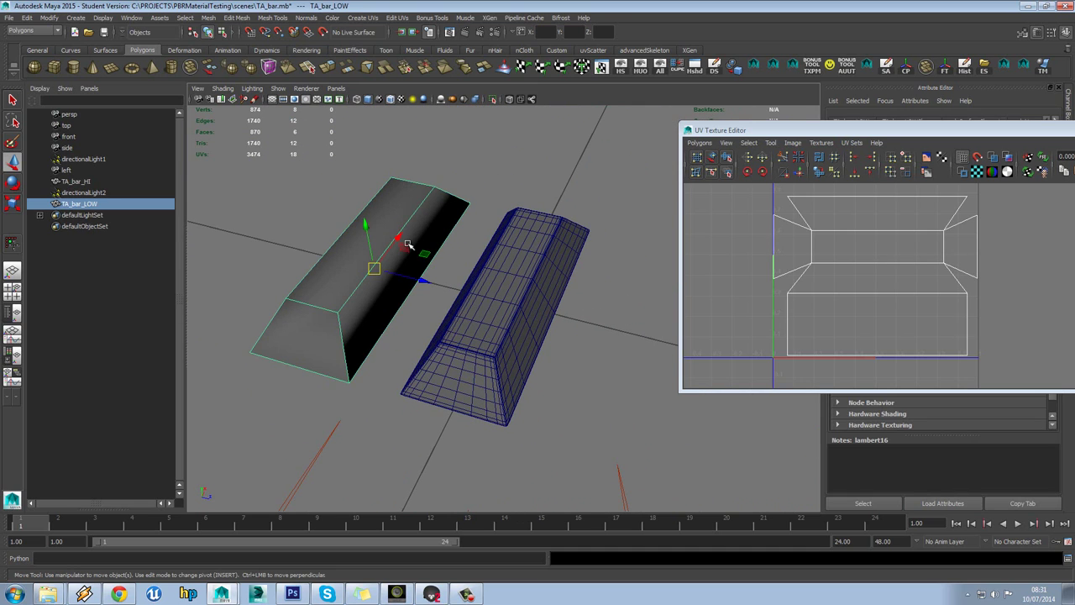
pyautogui.scroll(3, 801, 269)
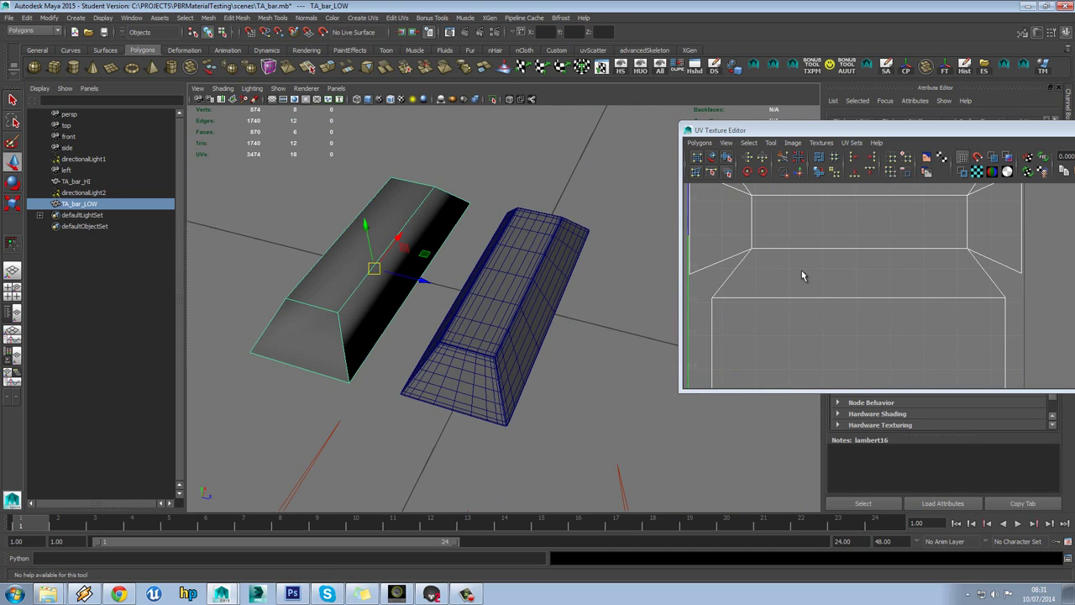
pyautogui.keyDown('alt'); pyautogui.moveTo(583, 283); pyautogui.dragTo(420, 250); pyautogui.keyUp('alt')
pyautogui.rightClick(420, 250)
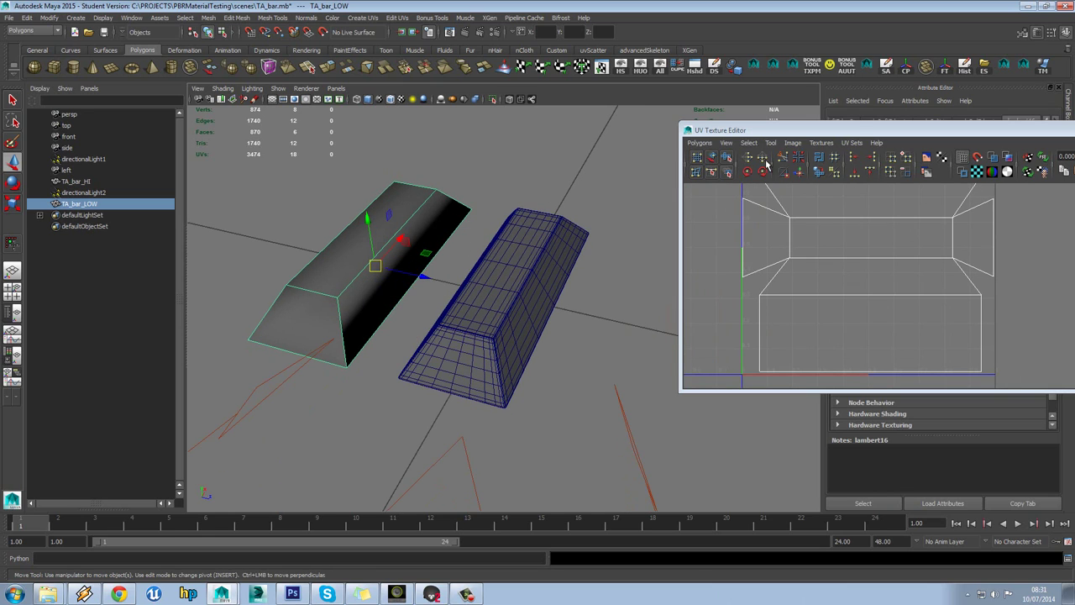
# - Close the UV Texture Editor, then duplicate TA_bar_LOW and move the copy far away along Z
pyautogui.moveTo(859, 131); pyautogui.dragTo(656, 230)
pyautogui.click(914, 236)
pyautogui.keyDown('alt'); pyautogui.moveTo(763, 241); pyautogui.dragTo(839, 261, button='middle'); pyautogui.keyUp('alt')
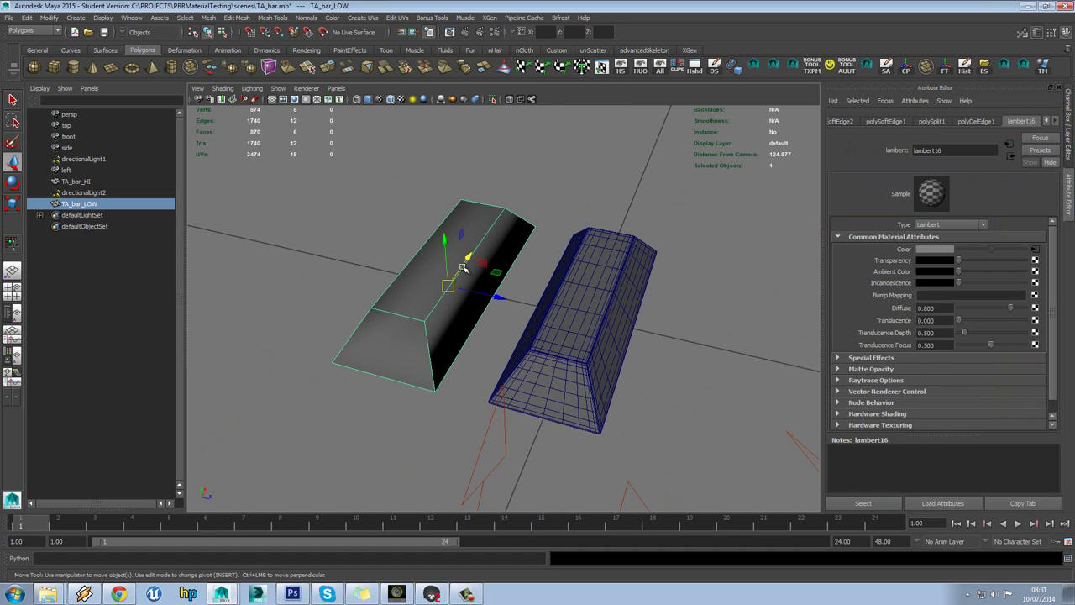
pyautogui.hotkey('ctrl', 'd')
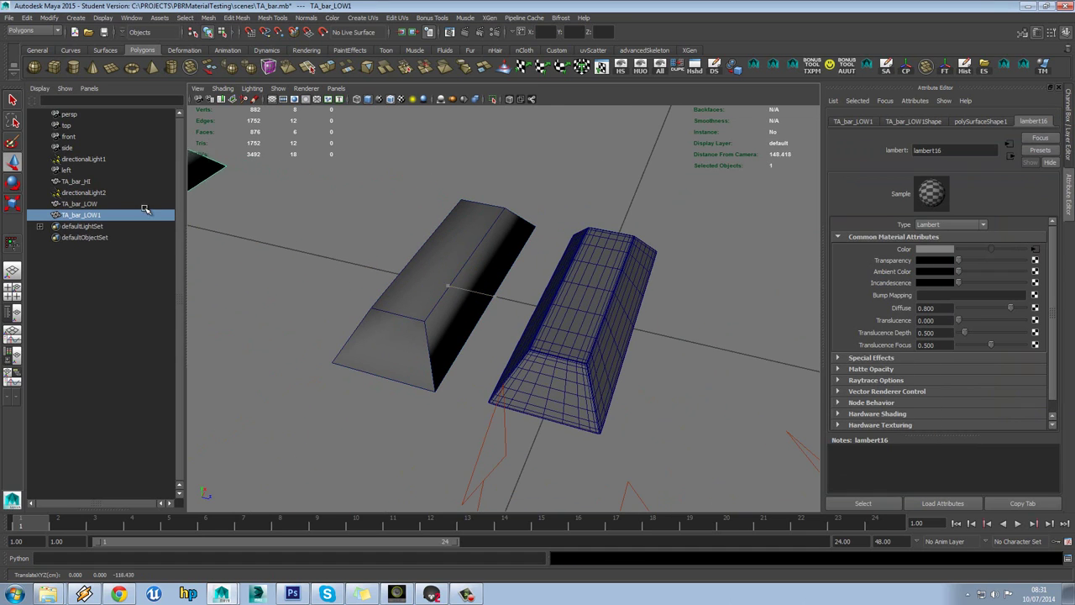
pyautogui.moveTo(145, 209); pyautogui.dragTo(52, 187)
# - Select the original TA_bar_LOW beside the high-poly bar and triangulate its mesh
pyautogui.scroll(-4, 372, 215)
pyautogui.moveTo(336, 215)
pyautogui.keyDown('alt'); pyautogui.mouseDown(button='middle')
pyautogui.moveTo(386, 207)
pyautogui.moveTo(334, 207)
pyautogui.mouseUp(button='middle'); pyautogui.keyUp('alt')
pyautogui.scroll(5, 444, 238)
pyautogui.click(442, 248)
pyautogui.keyDown('alt'); pyautogui.moveTo(442, 247); pyautogui.dragTo(803, 360, button='middle'); pyautogui.keyUp('alt')
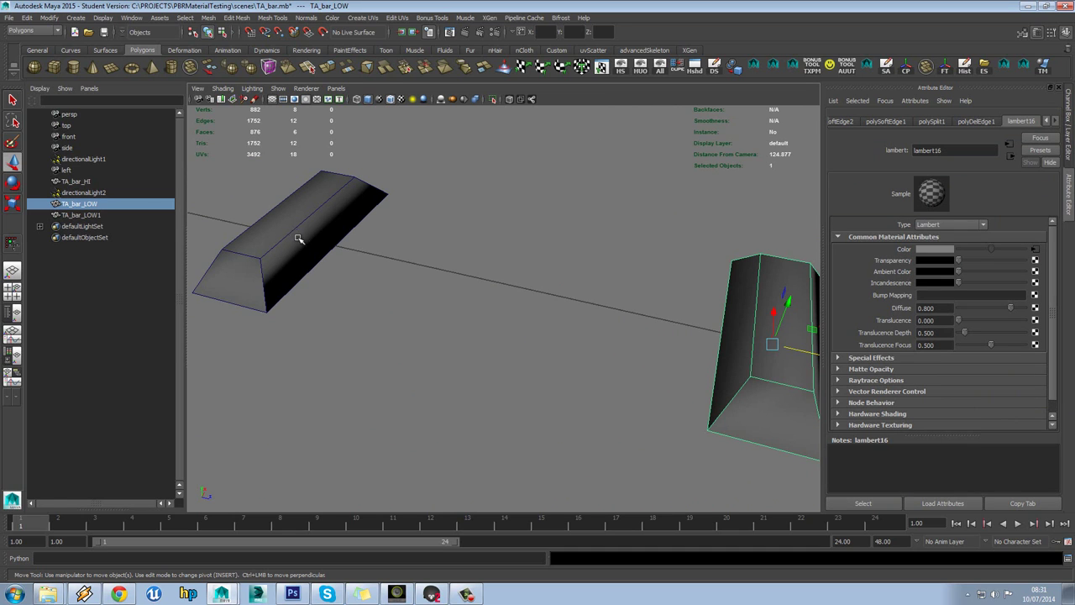
pyautogui.keyDown('alt'); pyautogui.moveTo(743, 380); pyautogui.dragTo(539, 335, button='middle'); pyautogui.keyUp('alt')
pyautogui.scroll(4, 617, 334)
pyautogui.keyDown('alt'); pyautogui.moveTo(673, 339); pyautogui.dragTo(578, 327, button='middle'); pyautogui.keyUp('alt')
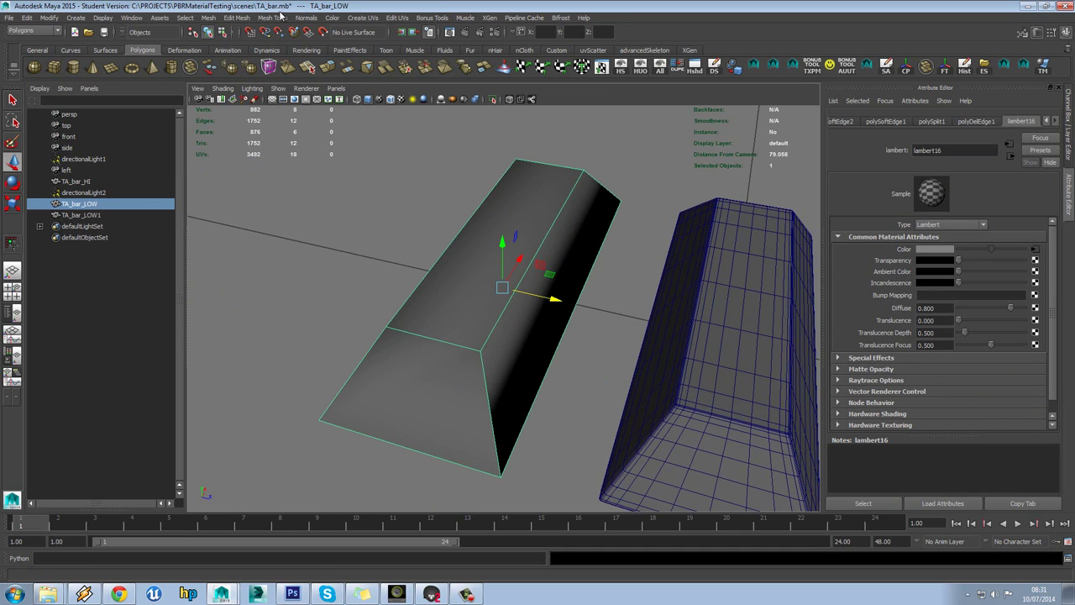
pyautogui.click(208, 18)
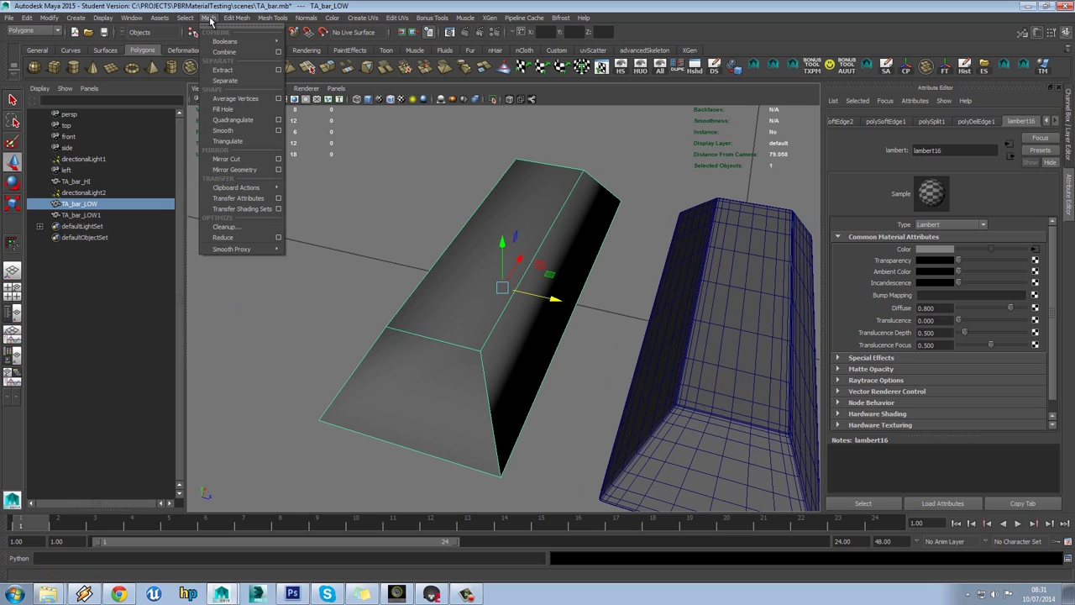
pyautogui.click(227, 140)
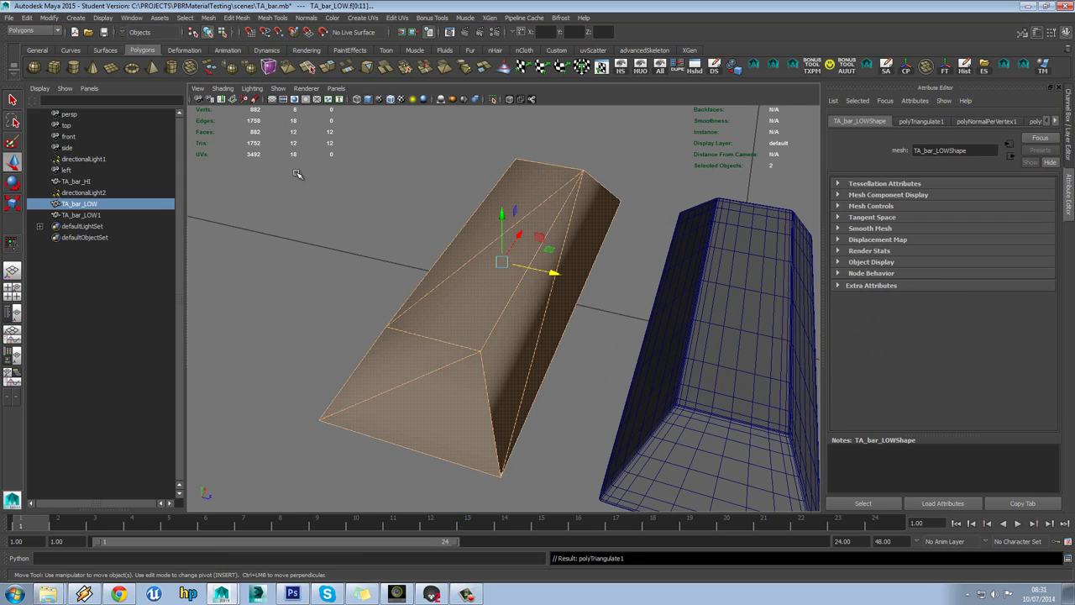
# - Return to object mode, inspect the triangulated bar from above and below, and turn off the wireframe overlay on shaded objects
pyautogui.keyDown('alt'); pyautogui.moveTo(318, 186); pyautogui.dragTo(498, 239); pyautogui.keyUp('alt')
pyautogui.moveTo(566, 219); pyautogui.dragTo(622, 204, button='right')
pyautogui.keyDown('alt'); pyautogui.moveTo(503, 225); pyautogui.dragTo(596, 206); pyautogui.keyUp('alt')
pyautogui.click(694, 199)
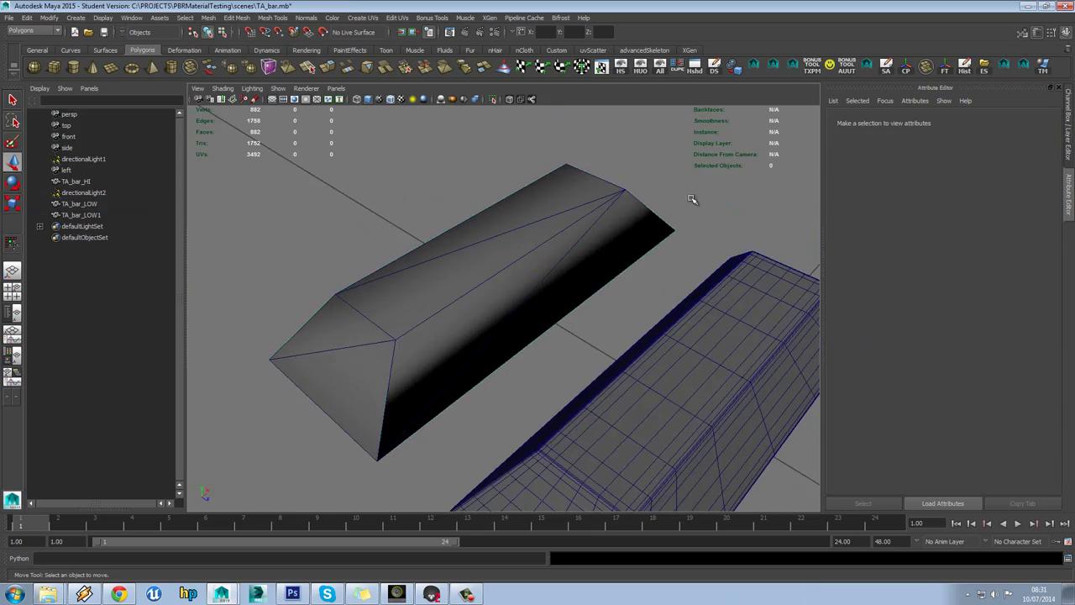
pyautogui.keyDown('alt'); pyautogui.moveTo(723, 178); pyautogui.dragTo(644, 235); pyautogui.keyUp('alt')
pyautogui.click(576, 240)
pyautogui.moveTo(576, 240)
pyautogui.keyDown('alt'); pyautogui.mouseDown()
pyautogui.moveTo(547, 257)
pyautogui.moveTo(713, 238)
pyautogui.moveTo(655, 218)
pyautogui.moveTo(599, 164)
pyautogui.moveTo(597, 176)
pyautogui.moveTo(593, 158)
pyautogui.mouseUp(); pyautogui.keyUp('alt')
pyautogui.click(593, 157)
pyautogui.click(388, 101)
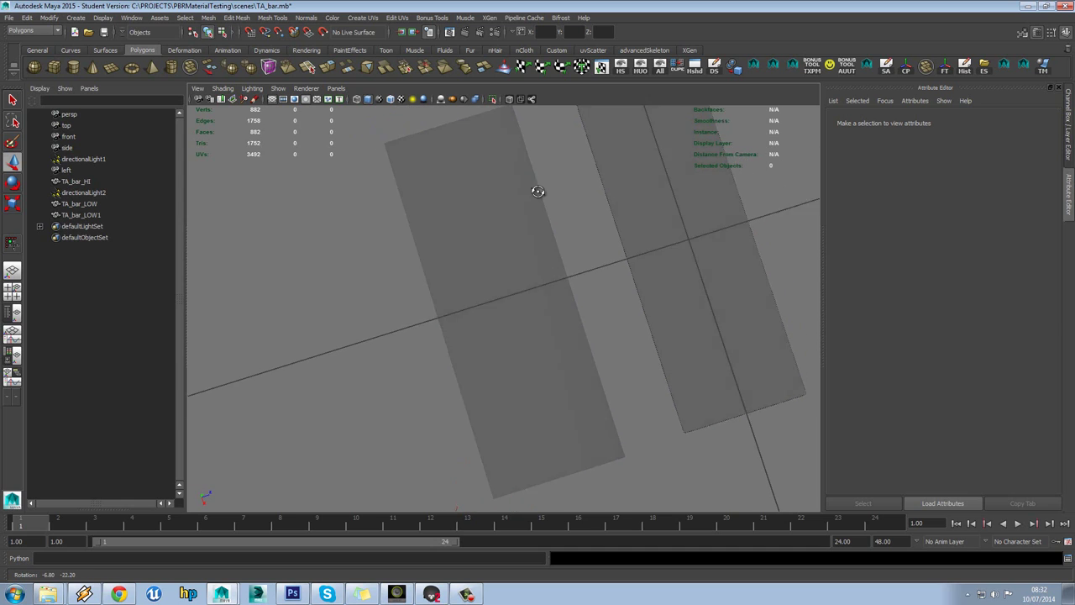
pyautogui.moveTo(538, 187)
pyautogui.keyDown('alt'); pyautogui.mouseDown()
pyautogui.moveTo(524, 260)
pyautogui.moveTo(496, 314)
pyautogui.moveTo(523, 305)
pyautogui.mouseUp(); pyautogui.keyUp('alt')
pyautogui.click(525, 250)
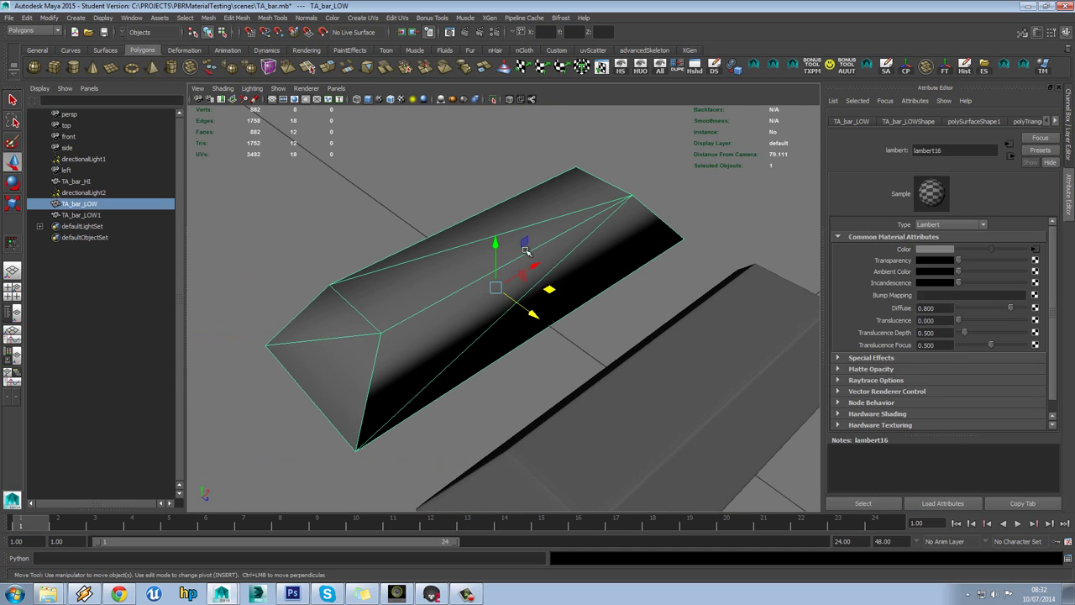
# - Delete the diagonal edge on the low-poly bar's dark long side and cut a new one between the opposite two corners
pyautogui.scroll(2, 616, 255)
pyautogui.moveTo(615, 255); pyautogui.dragTo(542, 251, button='right')
pyautogui.click(589, 237)
pyautogui.click(529, 241)
pyautogui.keyDown('shift'); pyautogui.rightClick(528, 242); pyautogui.keyUp('shift')
pyautogui.click(470, 254)
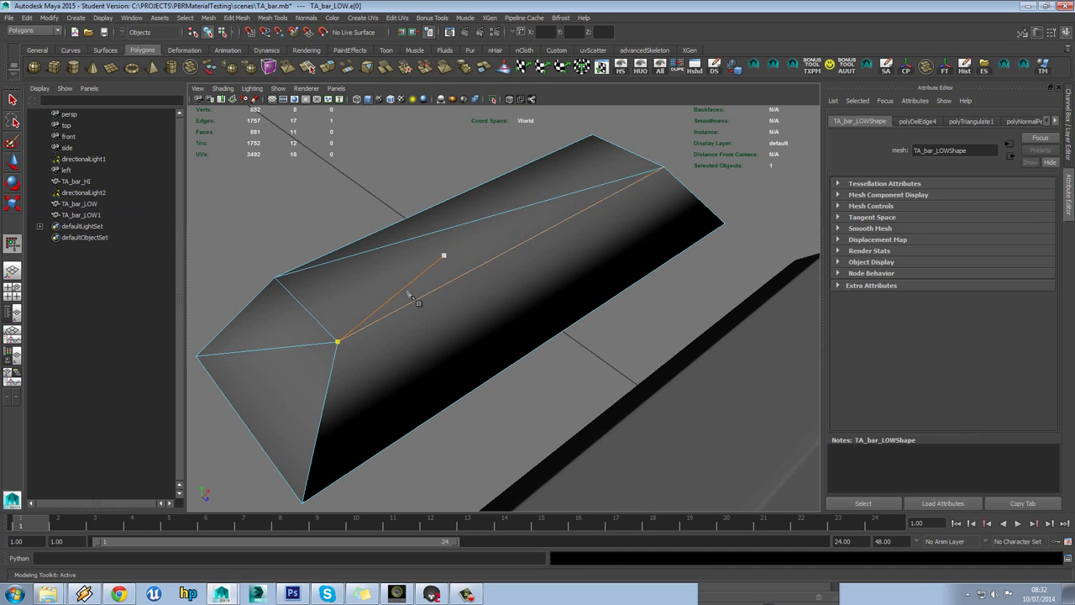
pyautogui.click(725, 227)
pyautogui.press('Return')
pyautogui.keyDown('alt'); pyautogui.moveTo(647, 276); pyautogui.dragTo(443, 273); pyautogui.keyUp('alt')
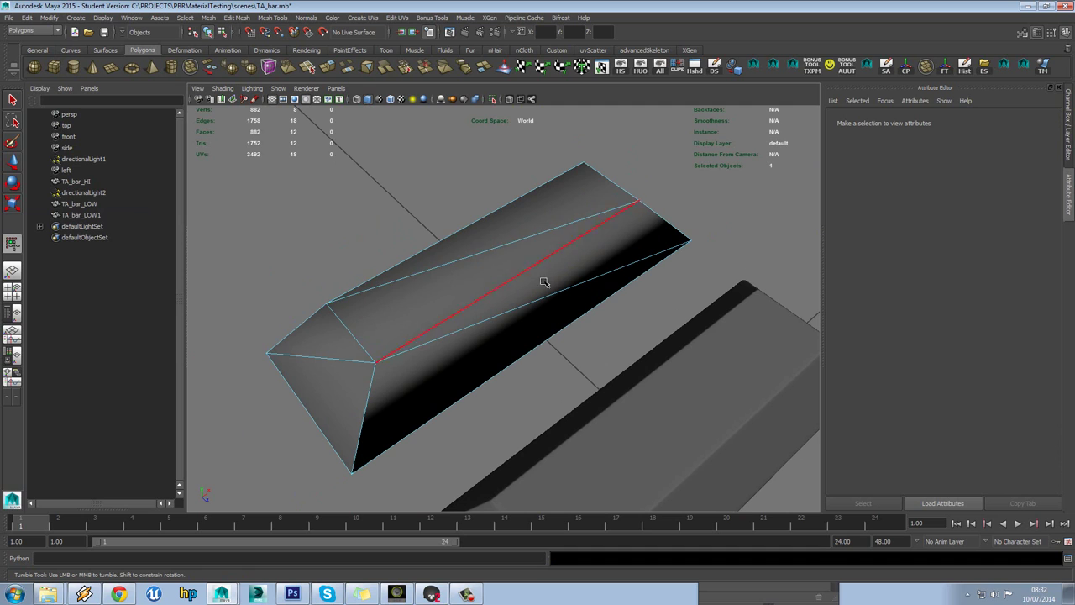
# - Return to object mode and move TA_bar_LOW sideways onto TA_bar_HI so the two meshes overlap
pyautogui.keyDown('alt'); pyautogui.moveTo(565, 365); pyautogui.dragTo(527, 285); pyautogui.keyUp('alt')
pyautogui.moveTo(526, 242); pyautogui.dragTo(568, 225, button='right')
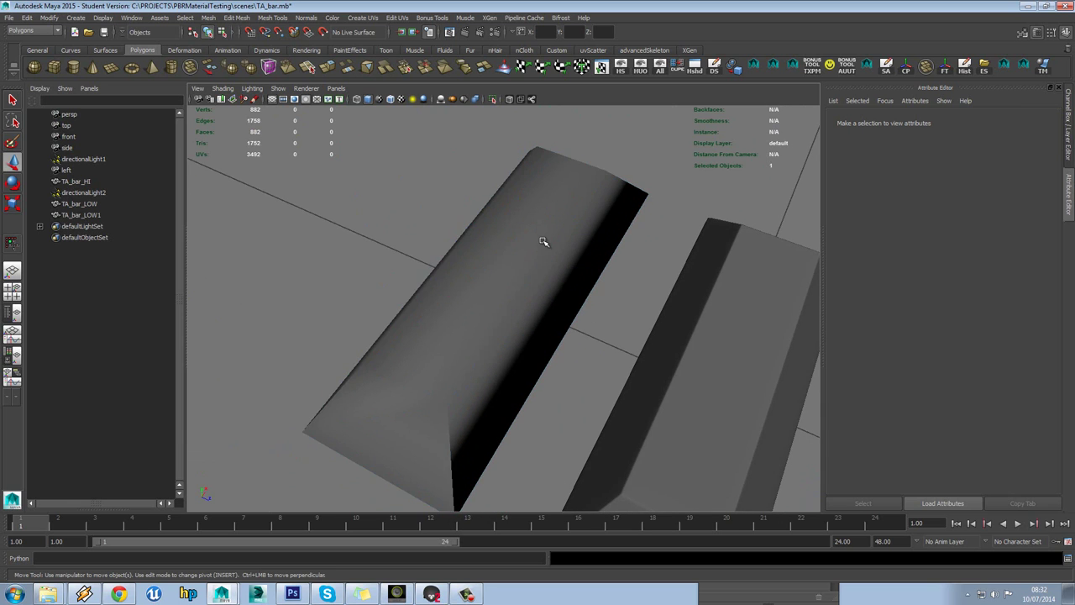
pyautogui.click(545, 242)
pyautogui.keyDown('alt'); pyautogui.moveTo(545, 247); pyautogui.dragTo(602, 229); pyautogui.keyUp('alt')
pyautogui.keyDown('alt'); pyautogui.moveTo(627, 194); pyautogui.dragTo(546, 300); pyautogui.keyUp('alt')
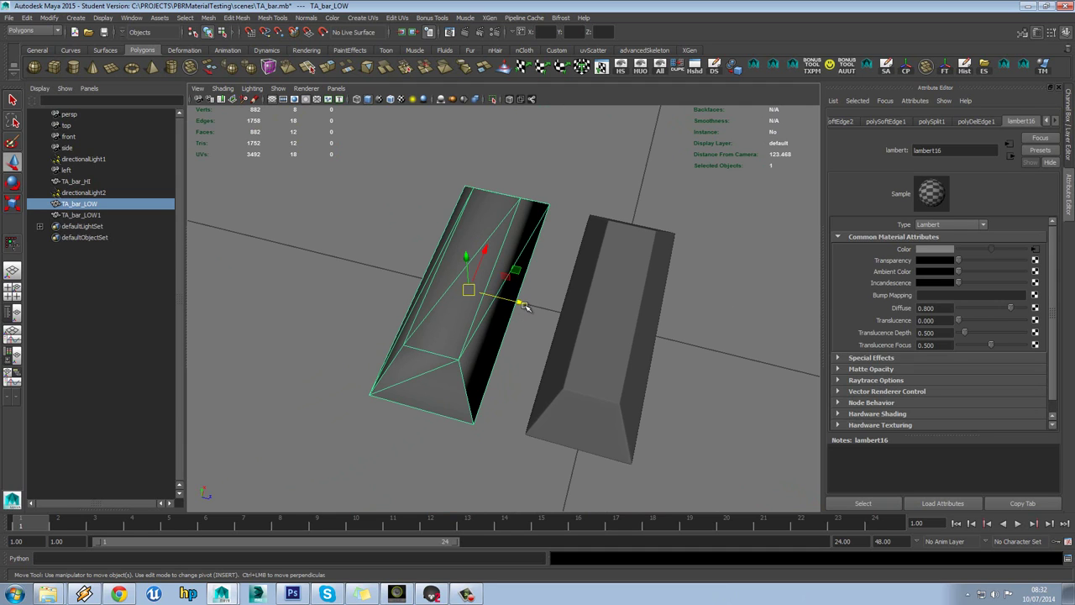
pyautogui.moveTo(521, 304); pyautogui.dragTo(606, 272)
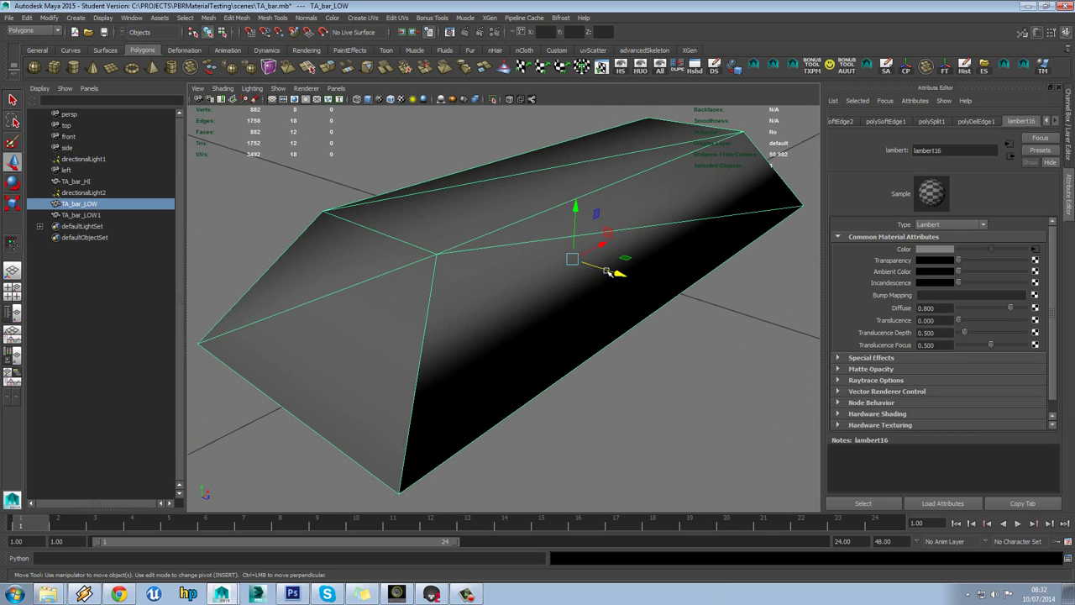
# - Open the Transfer Maps window for TA_bar_LOW and move it aside to uncover the bar
pyautogui.click(1043, 65)
pyautogui.keyDown('alt'); pyautogui.moveTo(518, 204); pyautogui.dragTo(456, 213, button='right'); pyautogui.keyUp('alt')
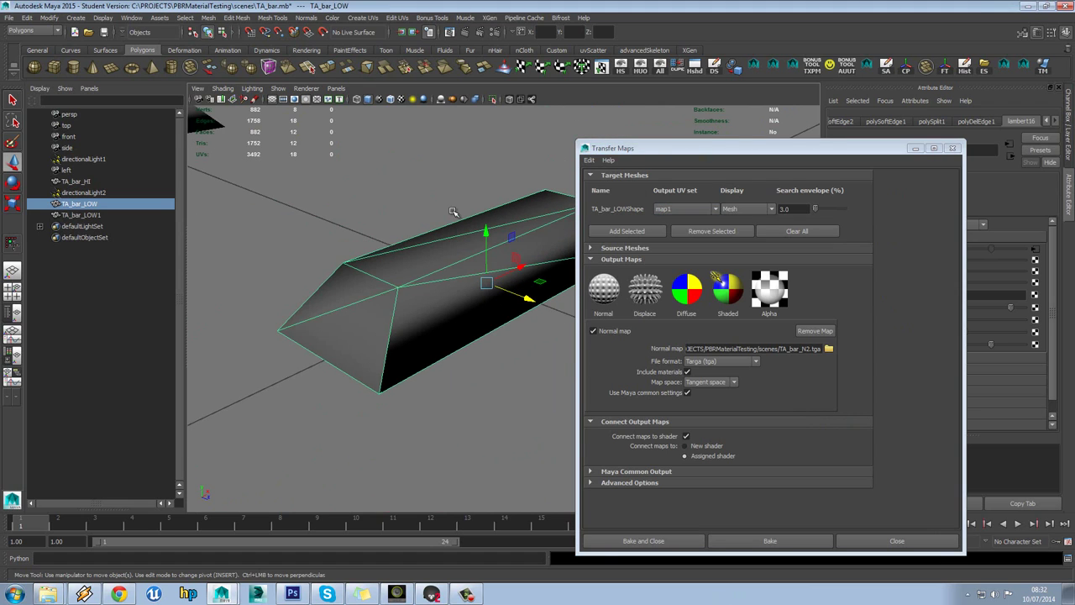
pyautogui.keyDown('alt'); pyautogui.moveTo(456, 214); pyautogui.dragTo(467, 237); pyautogui.keyUp('alt')
pyautogui.moveTo(677, 149); pyautogui.dragTo(775, 114)
pyautogui.keyDown('alt'); pyautogui.moveTo(504, 164); pyautogui.dragTo(537, 162); pyautogui.keyUp('alt')
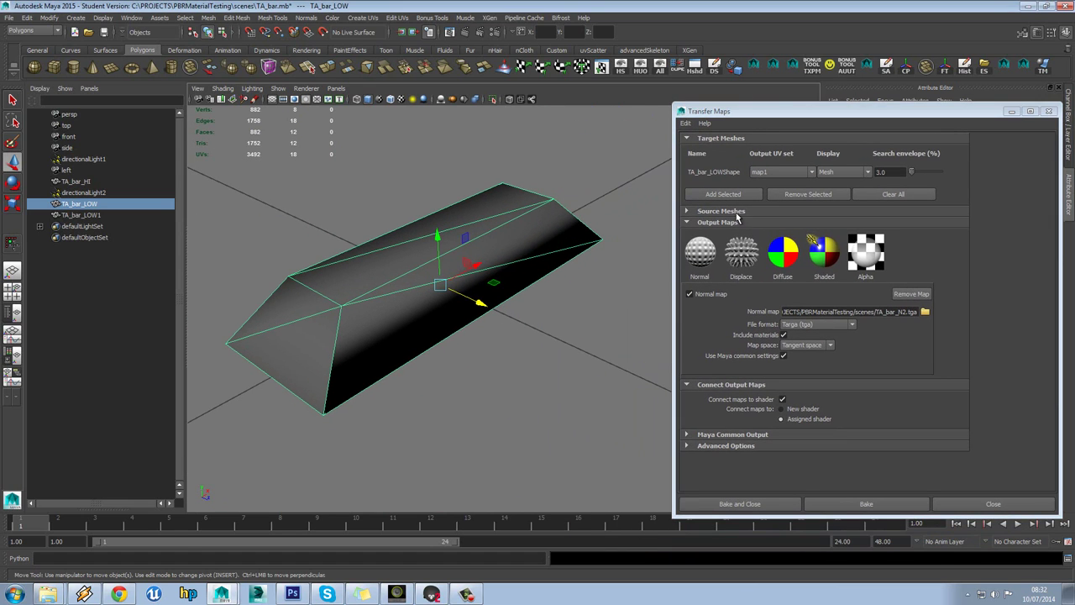
# - Expand the source mesh settings, clear the existing target mesh and normal map output, and add TA_bar_LOW as the target
pyautogui.click(736, 213)
pyautogui.click(893, 194)
pyautogui.click(912, 338)
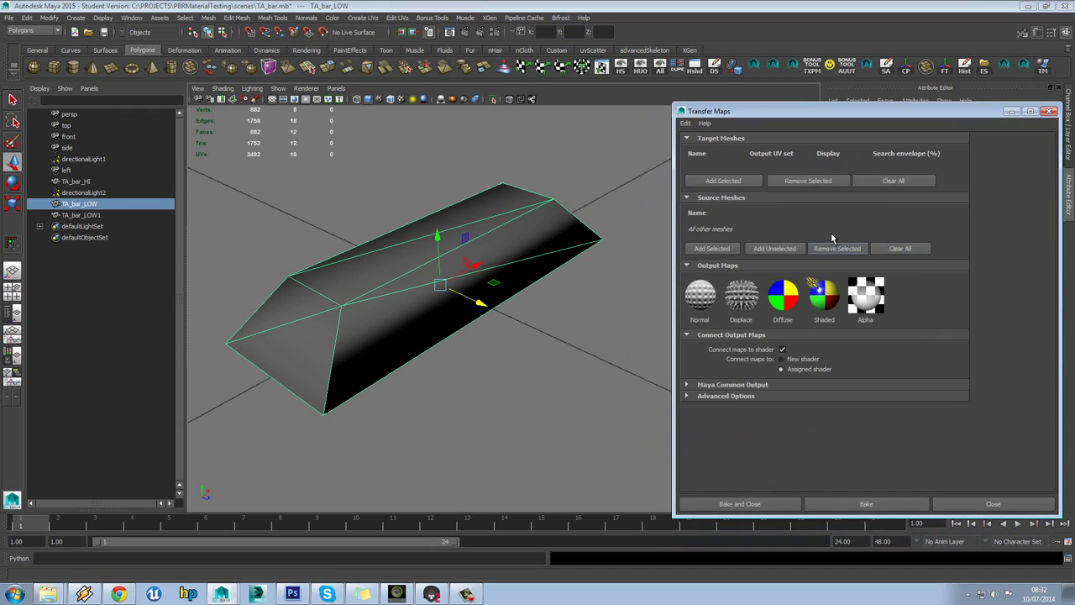
pyautogui.click(724, 181)
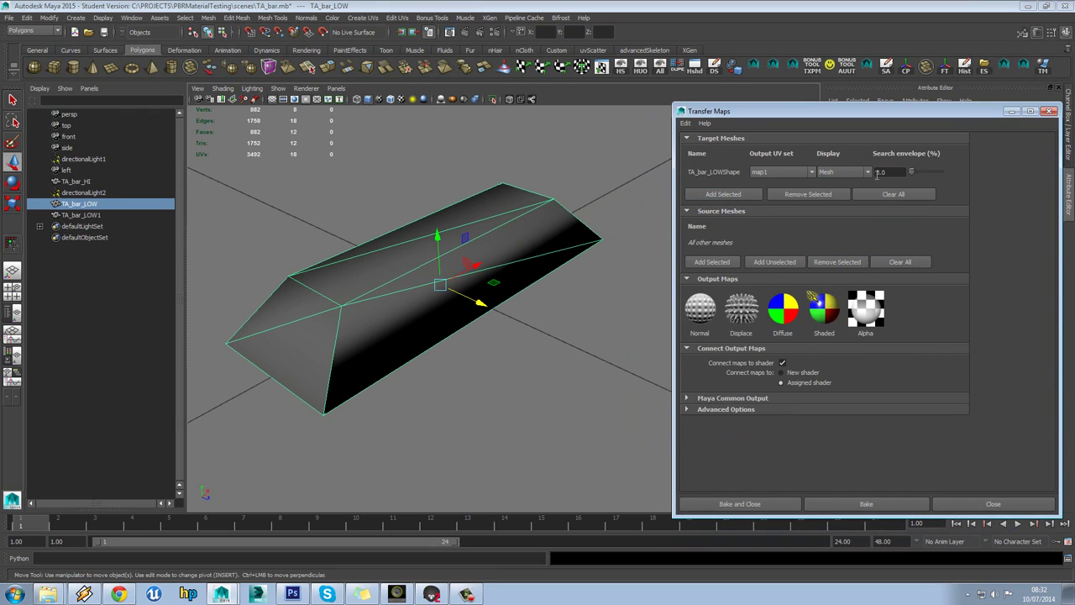
# - Add TA_bar_HI as the source mesh and add a normal map to the output maps
pyautogui.click(87, 181)
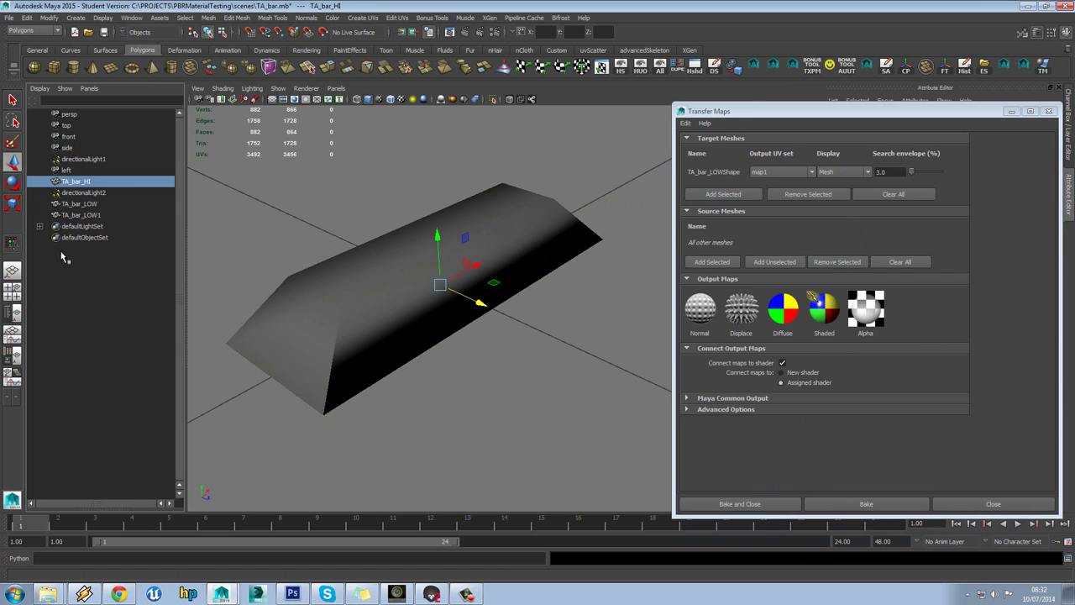
pyautogui.click(712, 262)
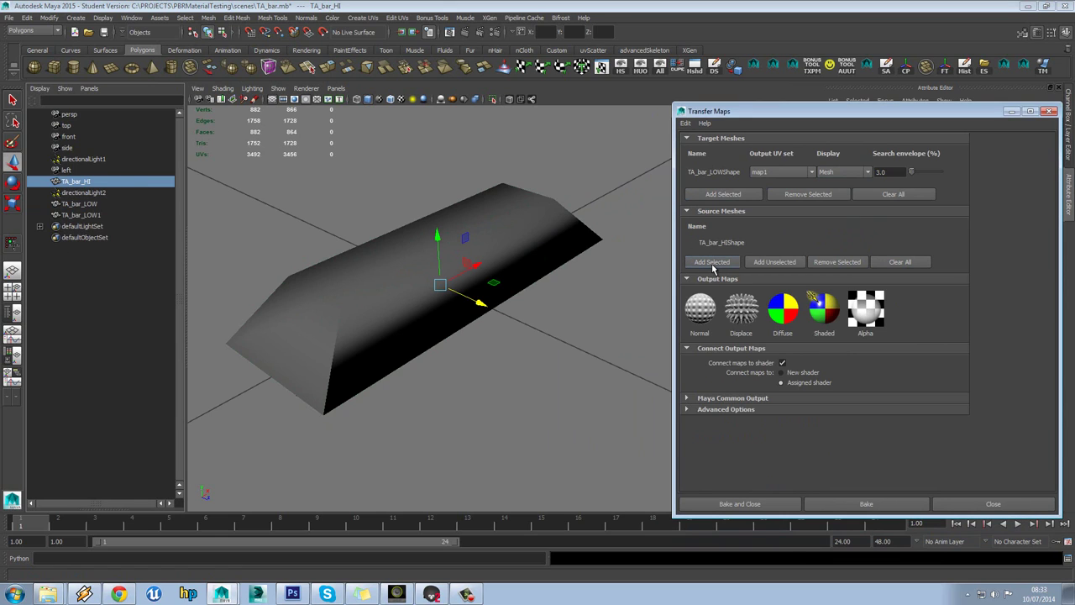
pyautogui.keyDown('alt'); pyautogui.moveTo(508, 329); pyautogui.dragTo(535, 319, button='middle'); pyautogui.keyUp('alt')
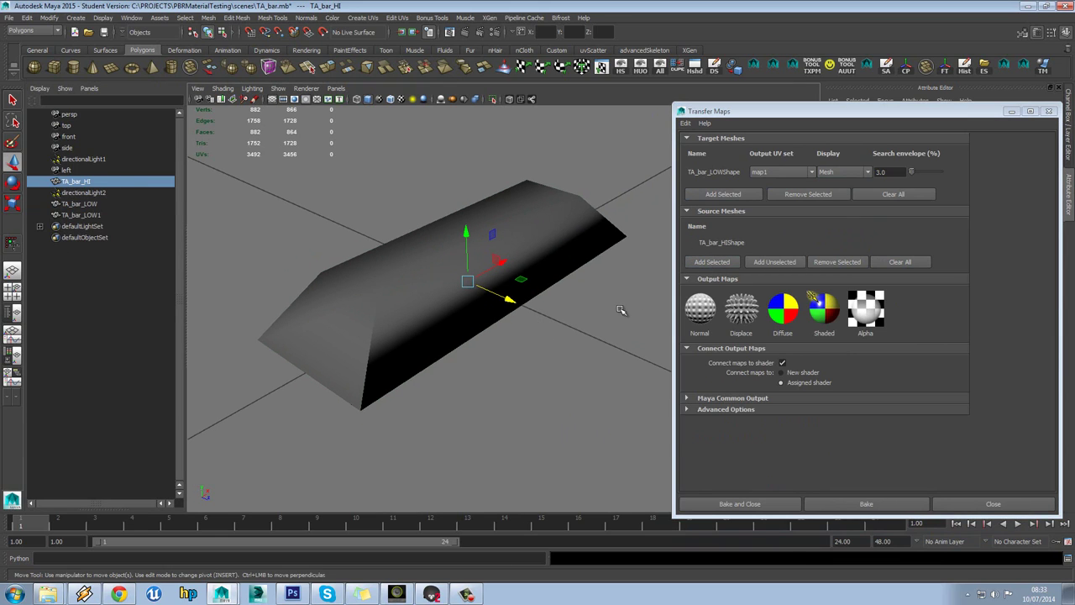
pyautogui.click(702, 311)
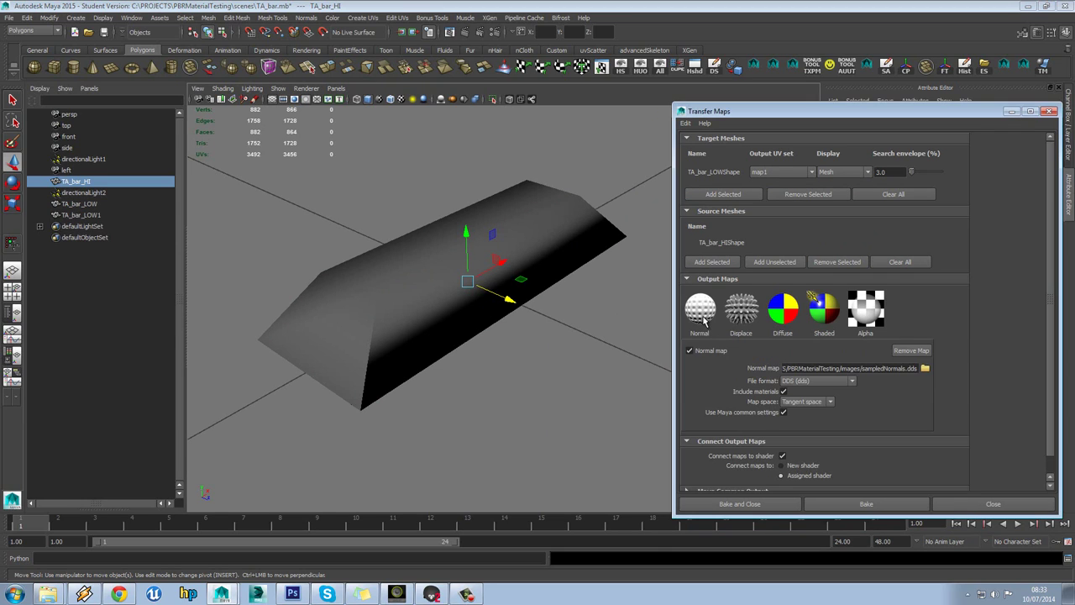
# - Check the PBRMaterialTesting folder in the Set Project dialog and close the dialog
pyautogui.scroll(-1, 974, 358)
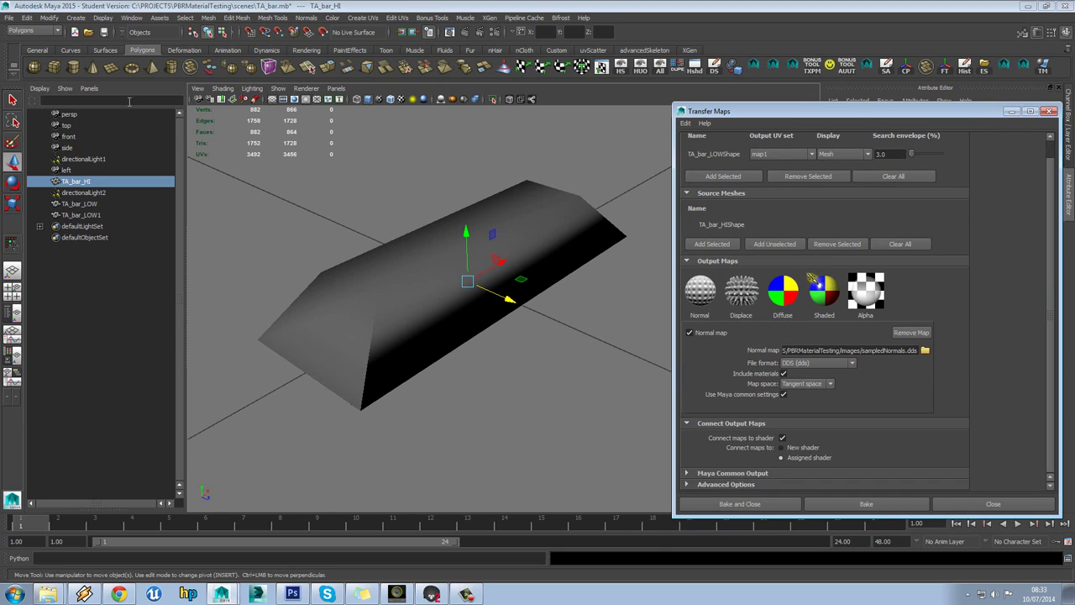
pyautogui.click(10, 18)
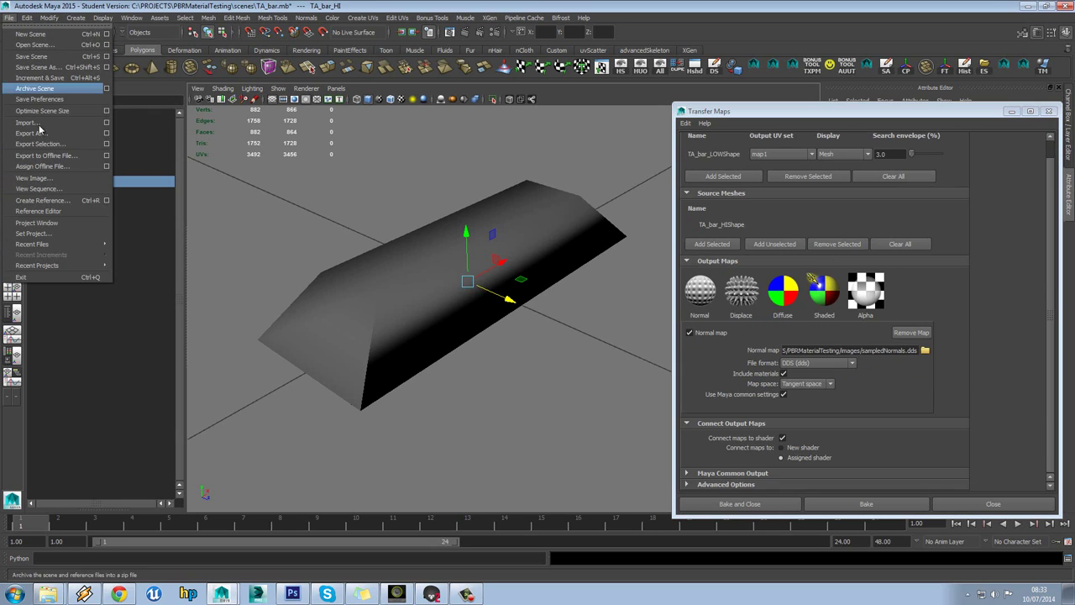
pyautogui.click(65, 235)
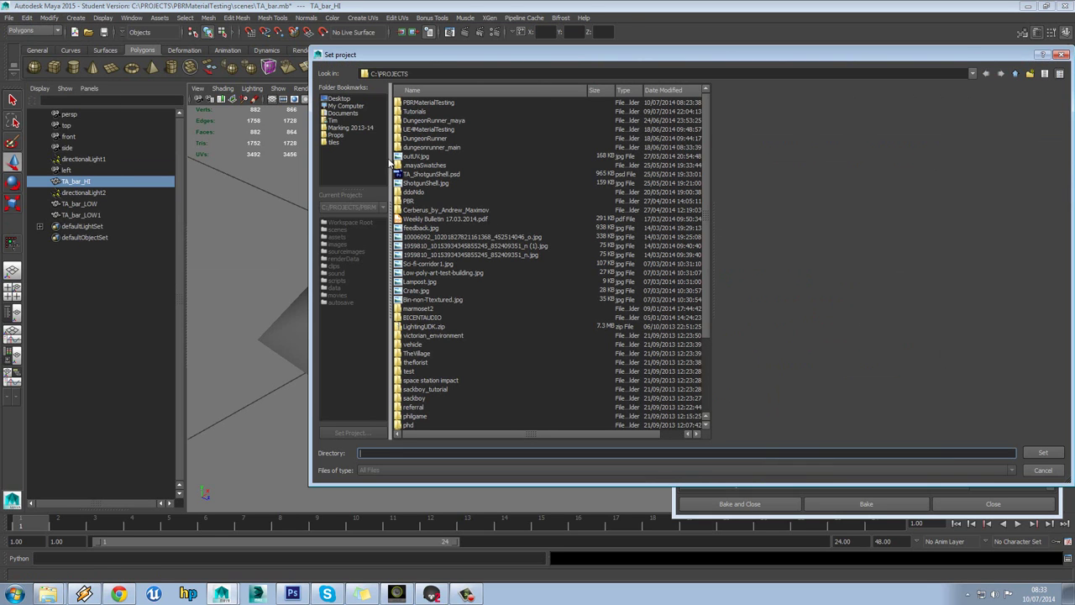
pyautogui.click(442, 104)
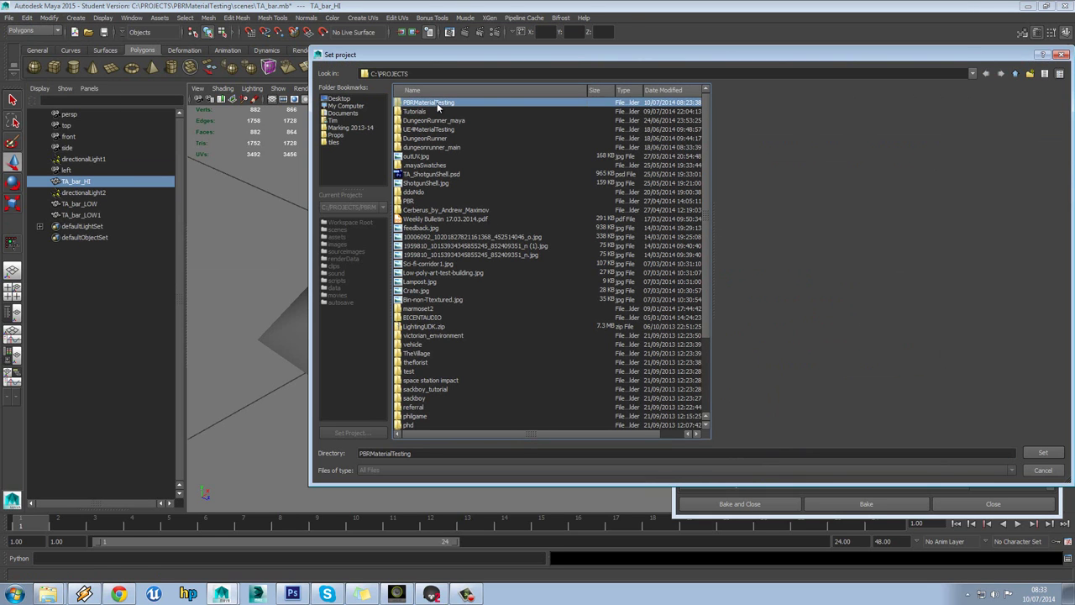
pyautogui.click(1041, 465)
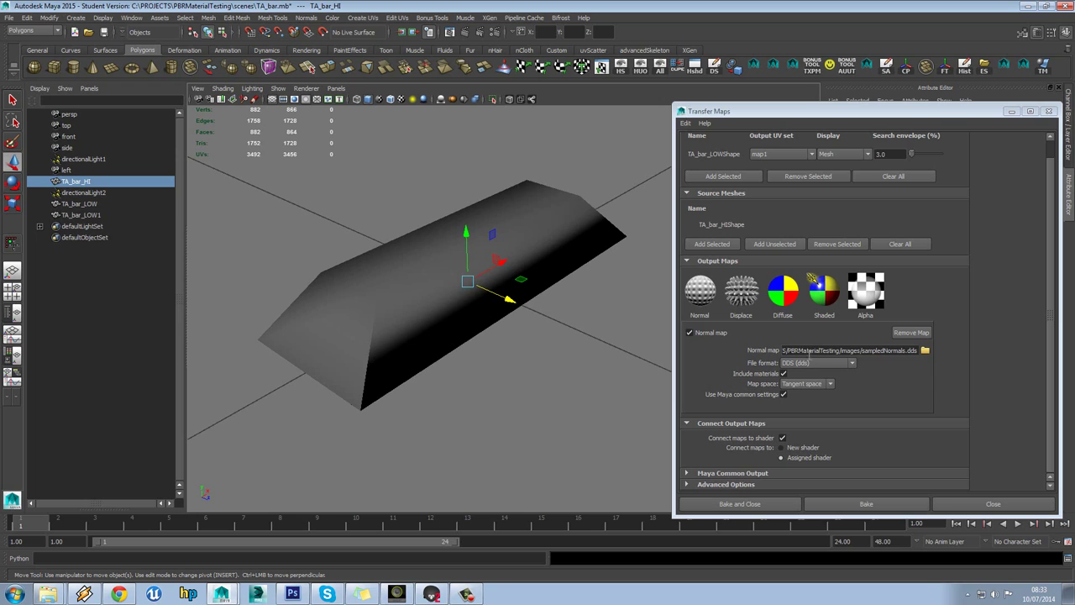
# - Set the file format of the normal map output to Targa (tga)
pyautogui.moveTo(866, 351); pyautogui.dragTo(724, 355)
pyautogui.moveTo(809, 351); pyautogui.dragTo(931, 350)
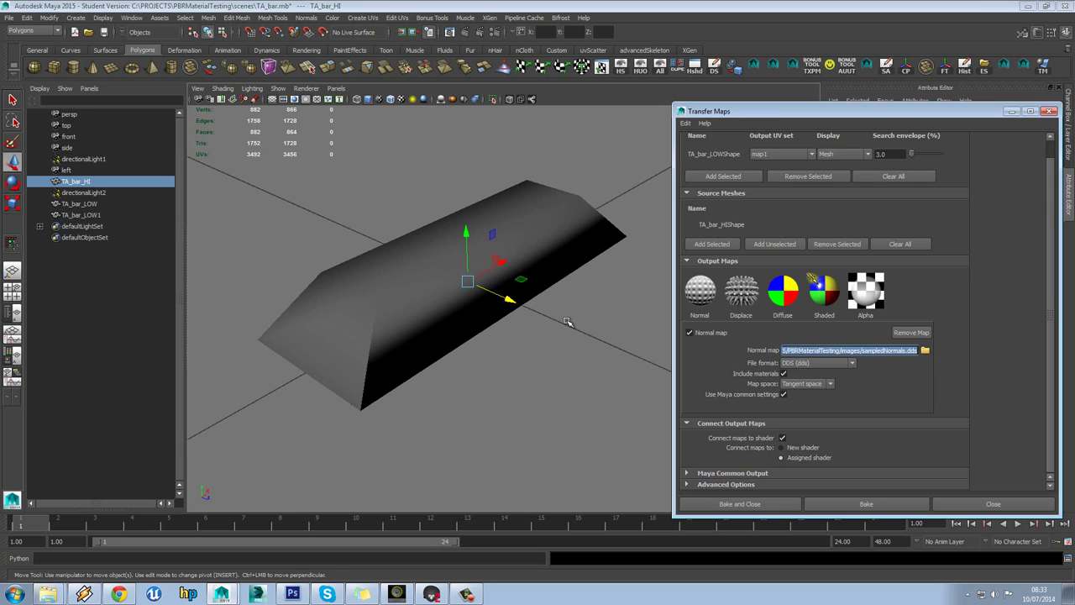
pyautogui.keyDown('alt'); pyautogui.moveTo(567, 321); pyautogui.dragTo(567, 329); pyautogui.keyUp('alt')
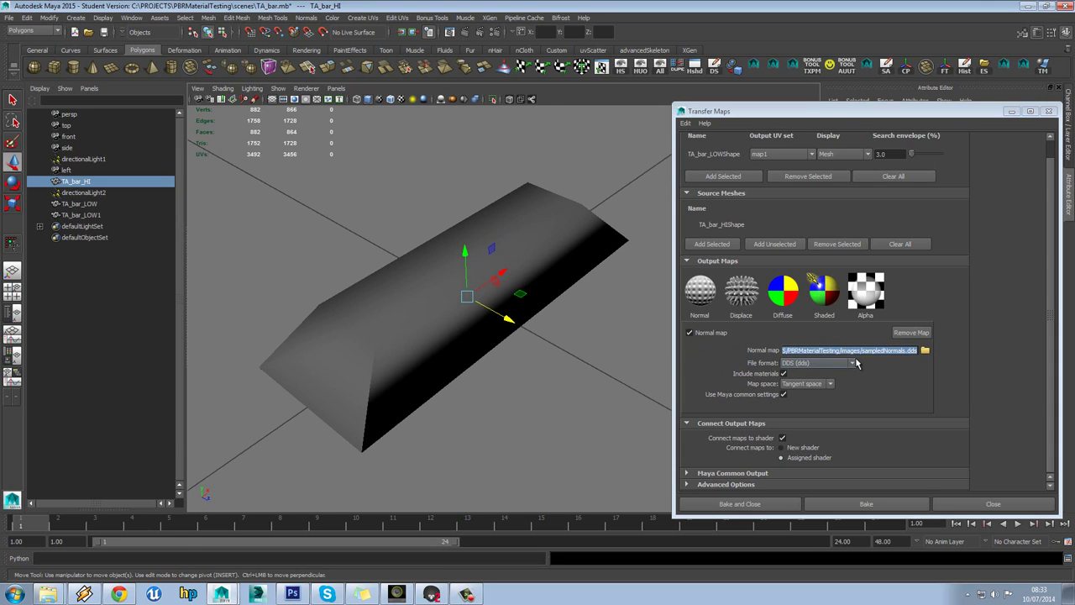
pyautogui.click(855, 363)
pyautogui.scroll(-2, 856, 403)
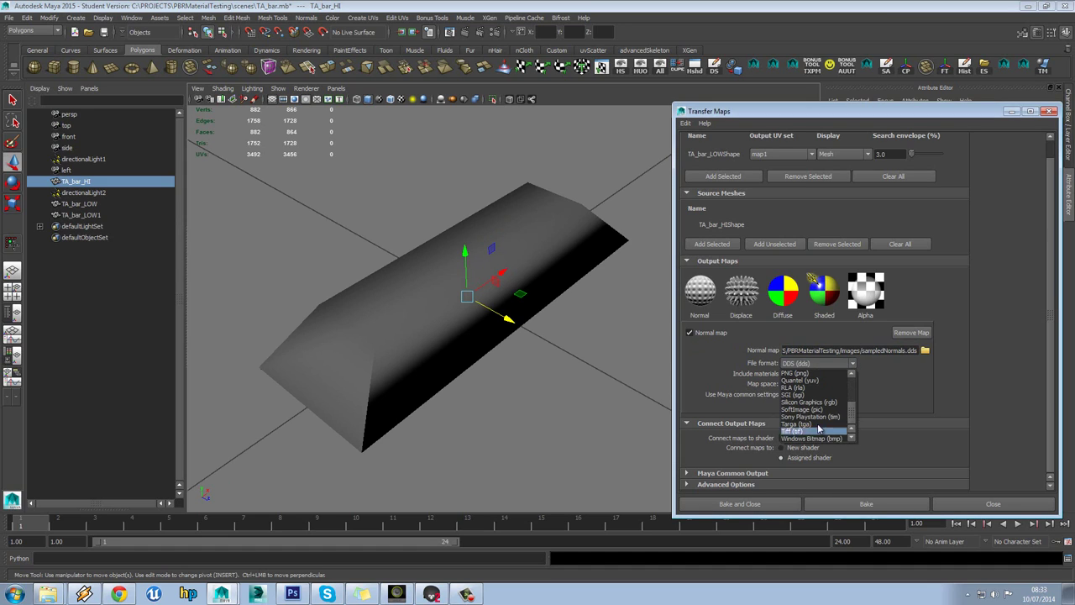
pyautogui.click(819, 428)
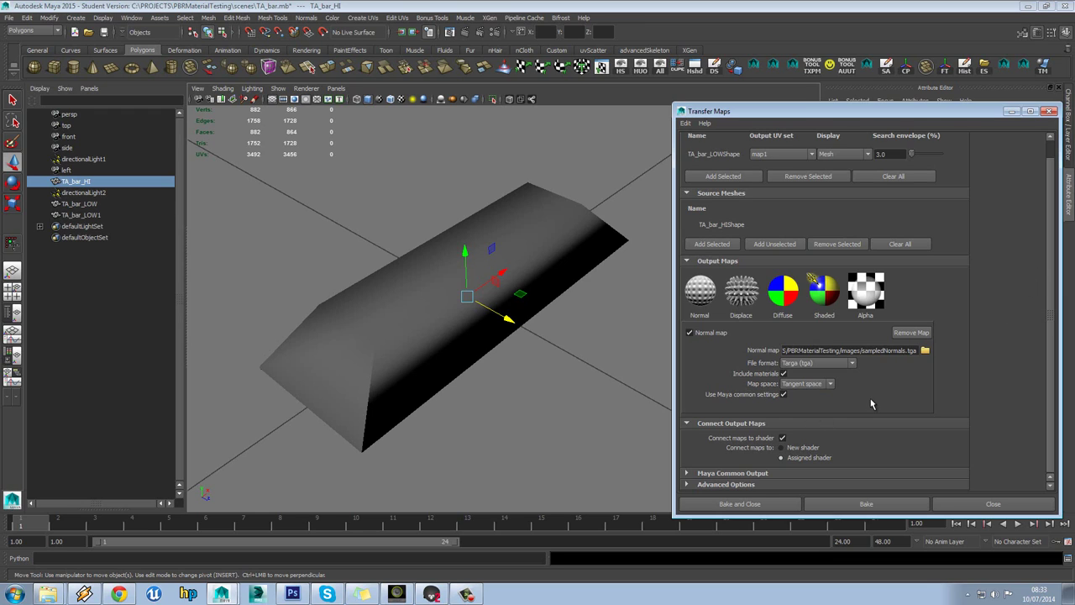
# - Set the filter size to 4 in the Maya common output settings, keep World Space transfer, and expand the advanced options
pyautogui.click(764, 474)
pyautogui.scroll(-3, 839, 427)
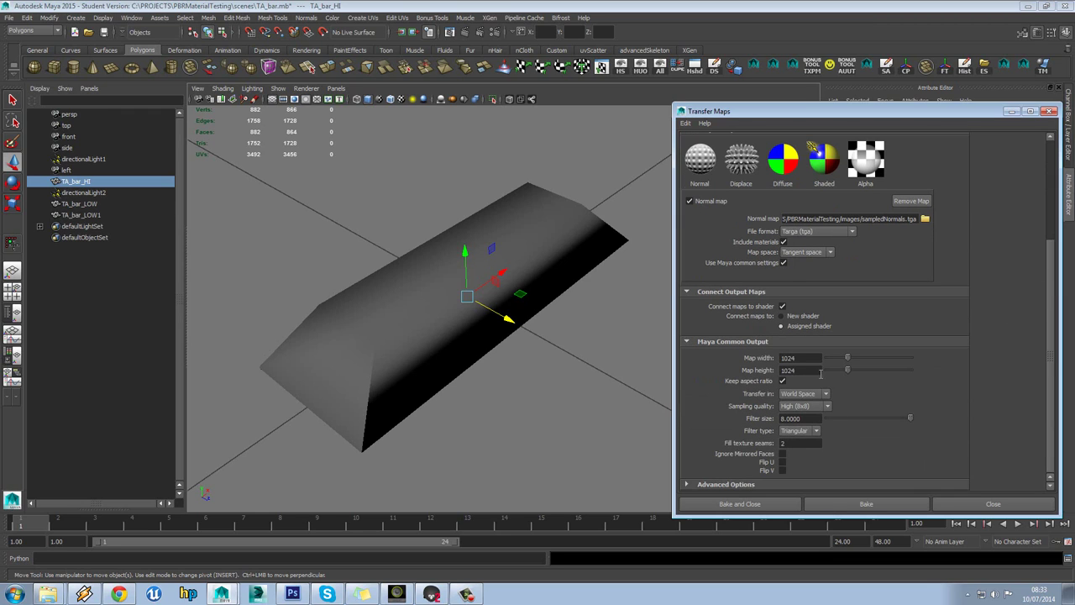
pyautogui.click(809, 370)
pyautogui.click(811, 394)
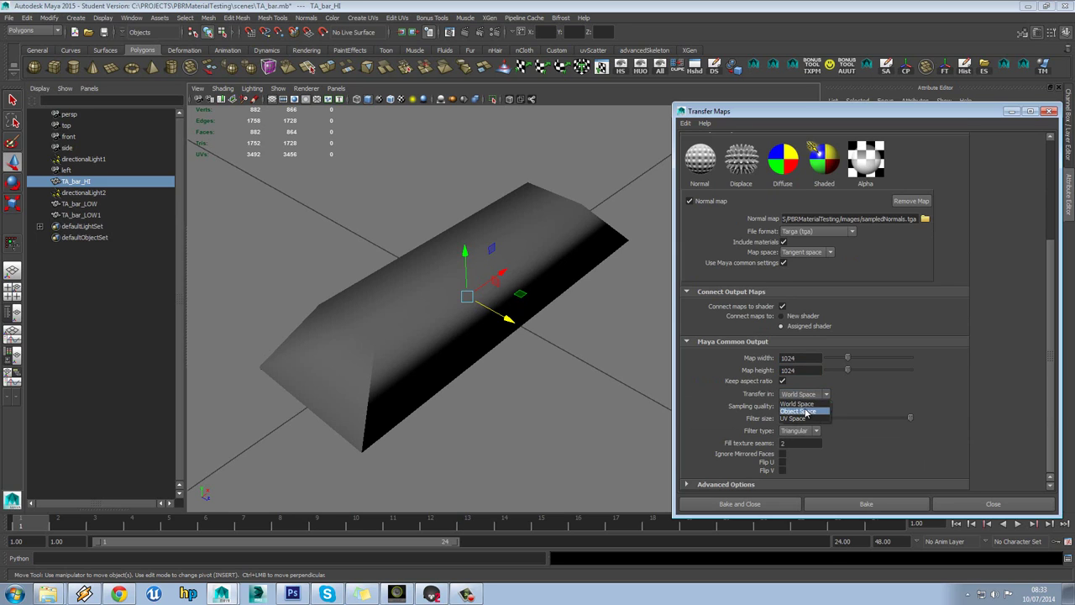
pyautogui.click(816, 393)
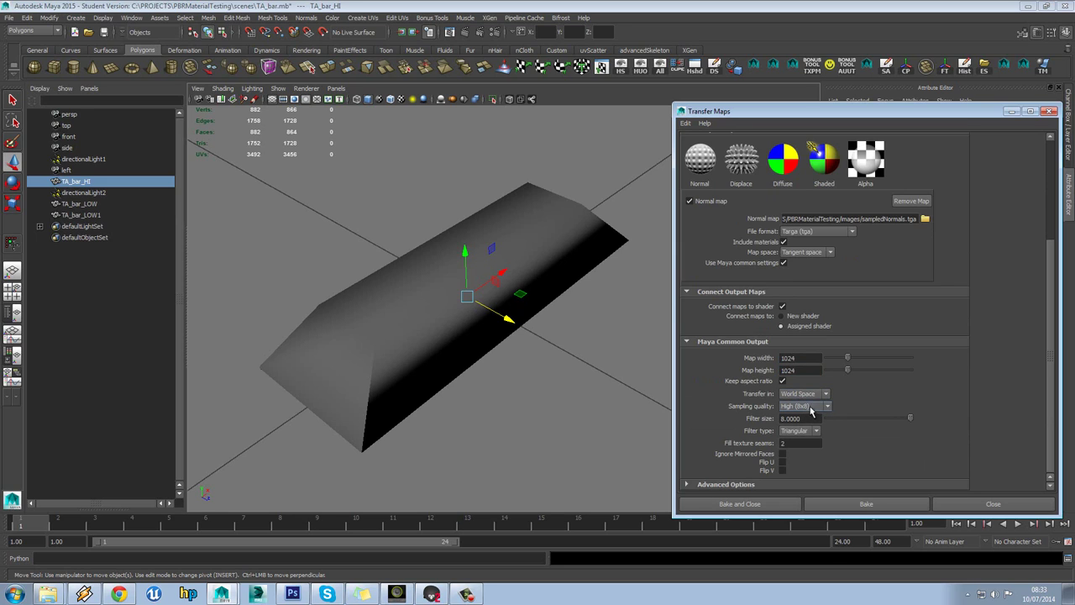
pyautogui.click(810, 418)
pyautogui.write('4')
pyautogui.press('Return')
pyautogui.click(794, 484)
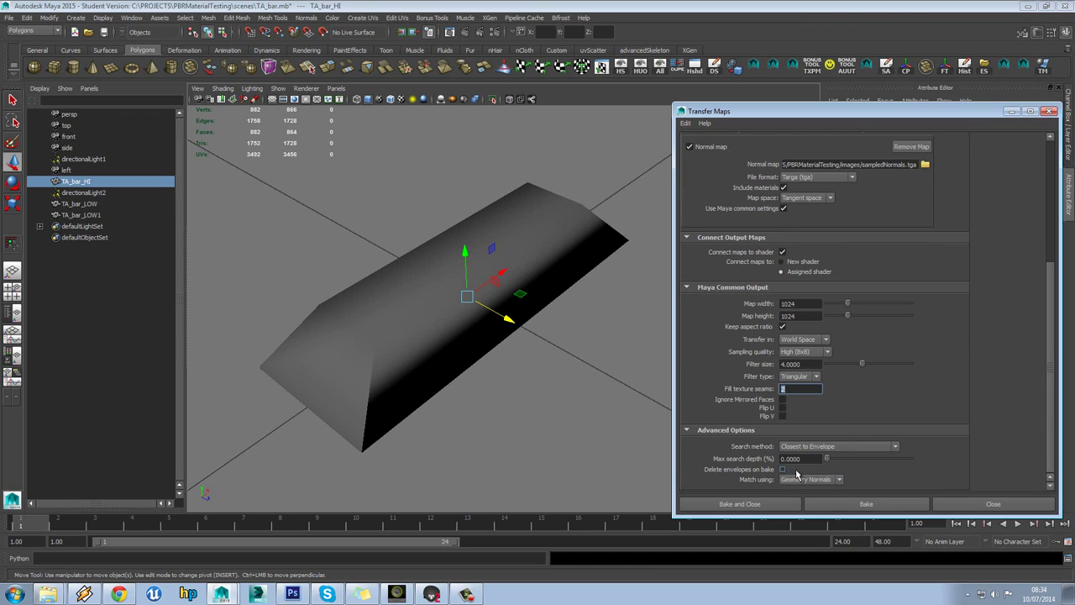
# - Display both the mesh and the search envelope of TA_bar_LOW and examine the envelope around the bar
pyautogui.moveTo(1051, 404); pyautogui.dragTo(1029, 213)
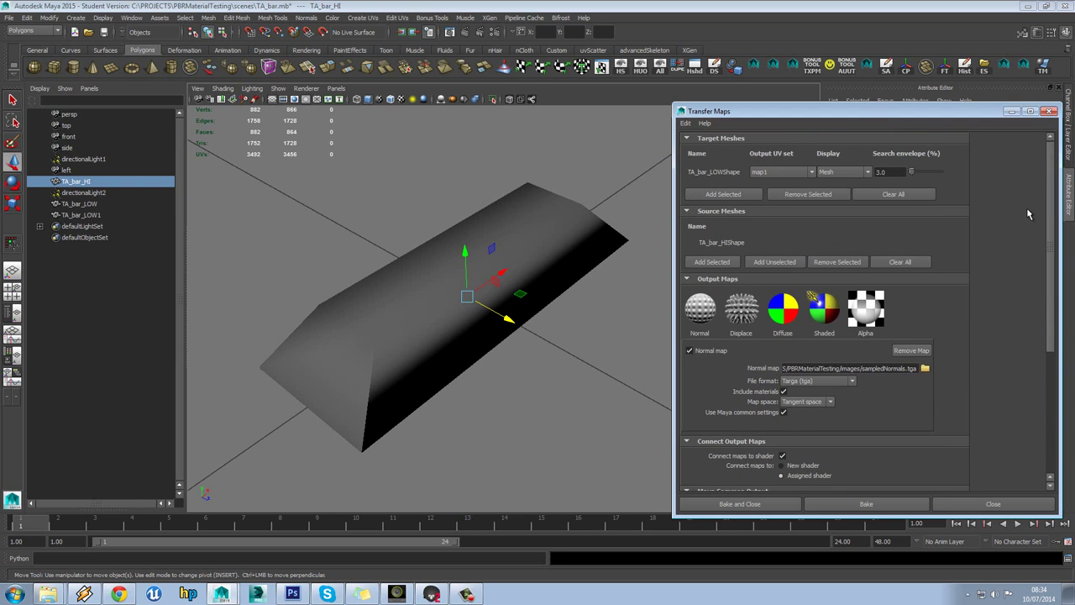
pyautogui.click(849, 172)
pyautogui.click(840, 195)
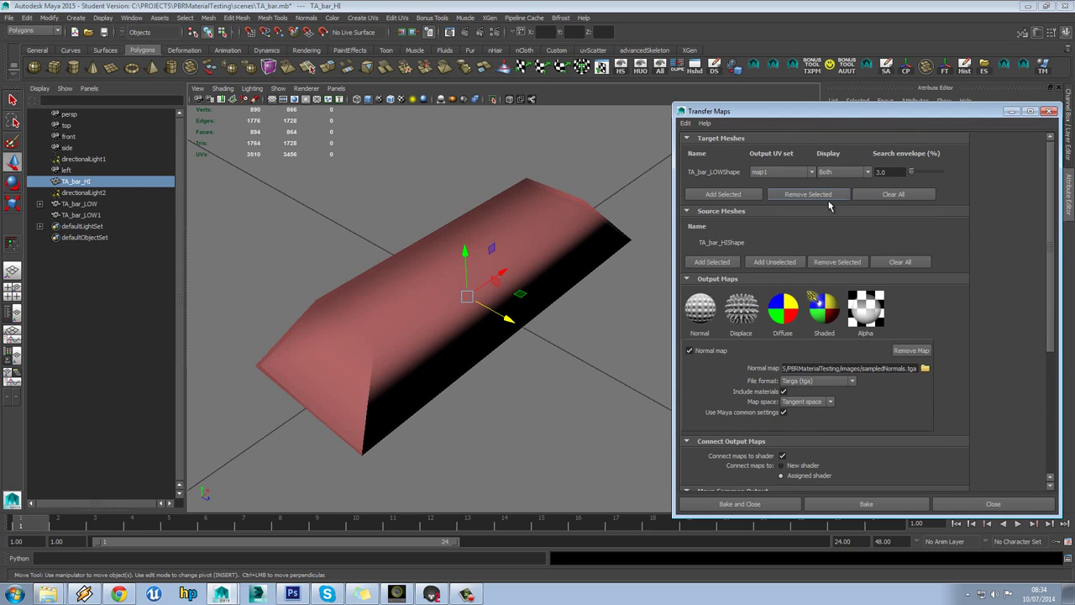
pyautogui.keyDown('alt'); pyautogui.moveTo(561, 278); pyautogui.dragTo(535, 238); pyautogui.keyUp('alt')
pyautogui.keyDown('alt'); pyautogui.moveTo(535, 238); pyautogui.dragTo(564, 283, button='middle'); pyautogui.keyUp('alt')
pyautogui.scroll(3, 563, 283)
pyautogui.keyDown('alt'); pyautogui.moveTo(456, 250); pyautogui.dragTo(622, 315, button='middle'); pyautogui.keyUp('alt')
# - Switch the search envelope to face mode and select three of its faces along the bar
pyautogui.click(283, 280)
pyautogui.keyDown('alt'); pyautogui.moveTo(332, 280); pyautogui.dragTo(398, 324); pyautogui.keyUp('alt')
pyautogui.moveTo(381, 223); pyautogui.dragTo(379, 240, button='right')
pyautogui.click(378, 240)
pyautogui.keyDown('shift'); pyautogui.moveTo(505, 298); pyautogui.dragTo(543, 406); pyautogui.keyUp('shift')
pyautogui.keyDown('alt'); pyautogui.moveTo(542, 406); pyautogui.dragTo(501, 363, button='middle'); pyautogui.keyUp('alt')
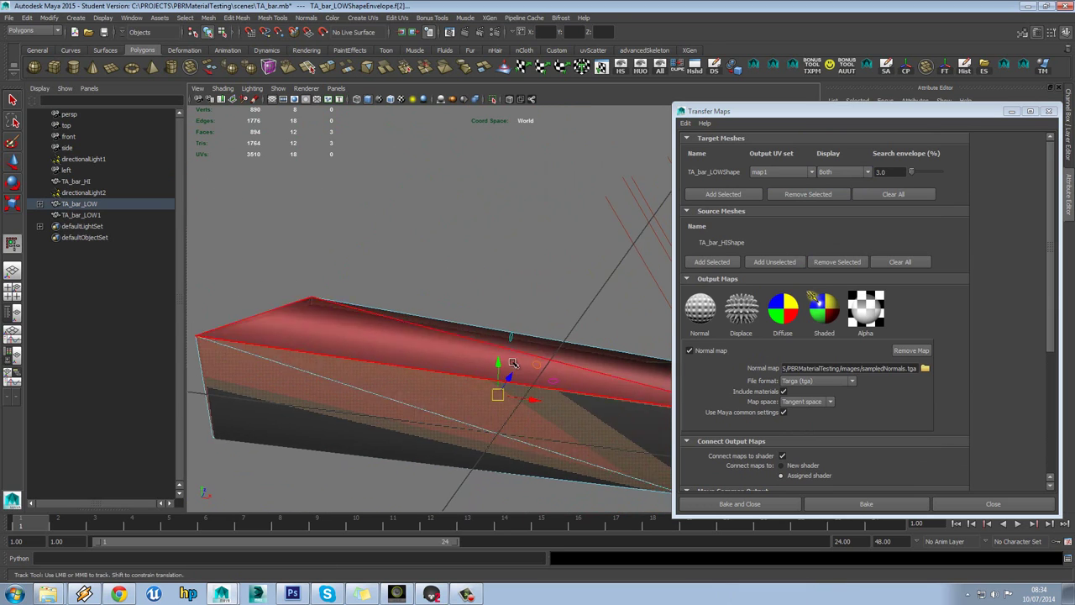
# - Move the selected envelope faces upward, then select the two lower side faces with the Scale tool and clear the selection
pyautogui.moveTo(499, 360); pyautogui.dragTo(485, 334)
pyautogui.press('r')
pyautogui.click(484, 334)
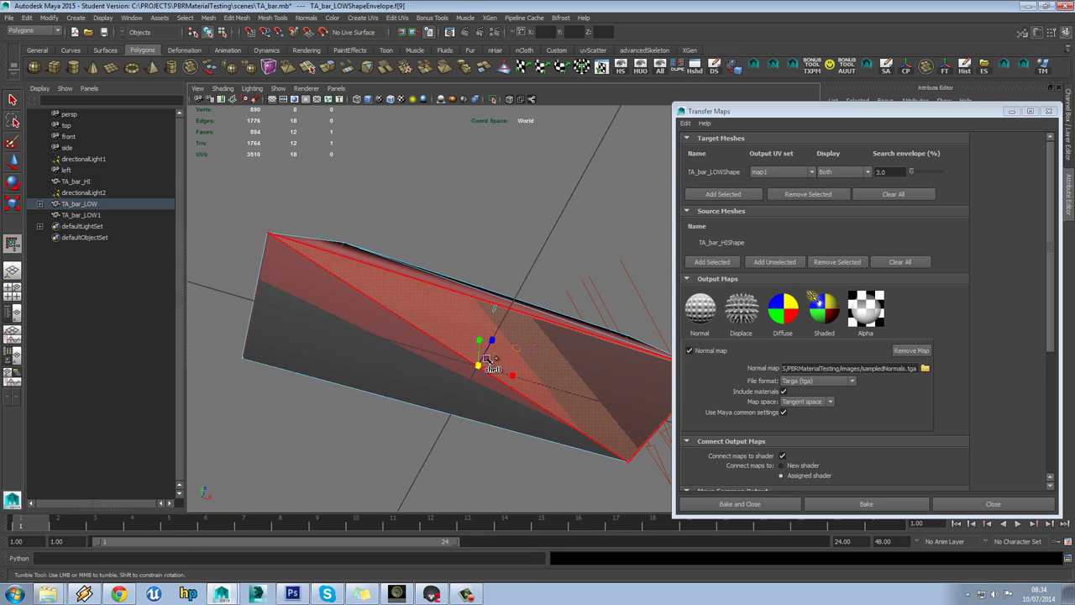
pyautogui.keyDown('shift'); pyautogui.click(336, 362); pyautogui.keyUp('shift')
pyautogui.keyDown('alt'); pyautogui.moveTo(336, 362); pyautogui.dragTo(433, 402); pyautogui.keyUp('alt')
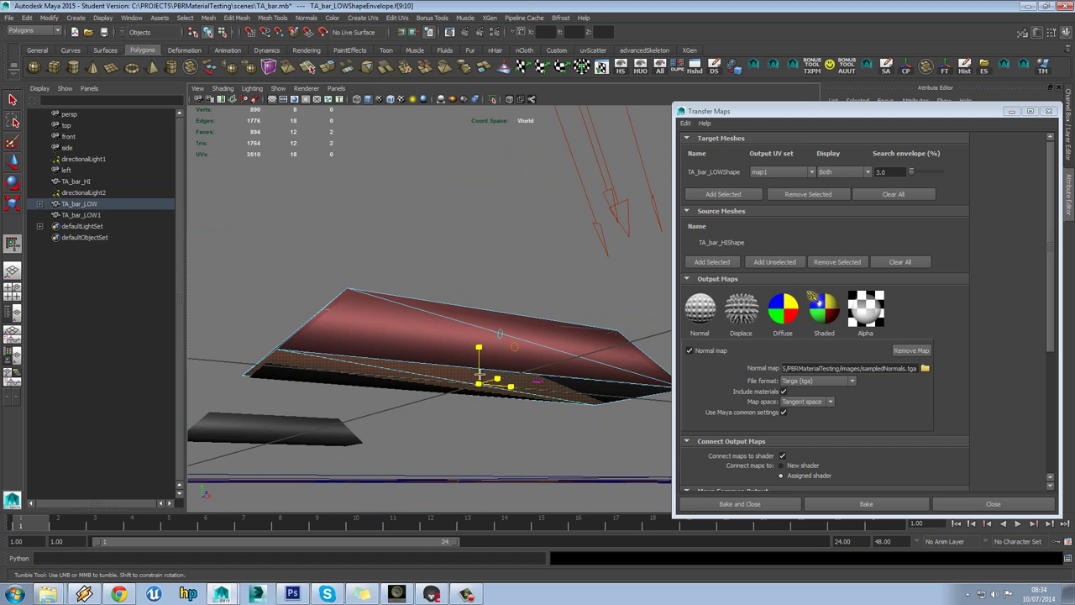
pyautogui.keyDown('alt'); pyautogui.moveTo(475, 363); pyautogui.dragTo(449, 399); pyautogui.keyUp('alt')
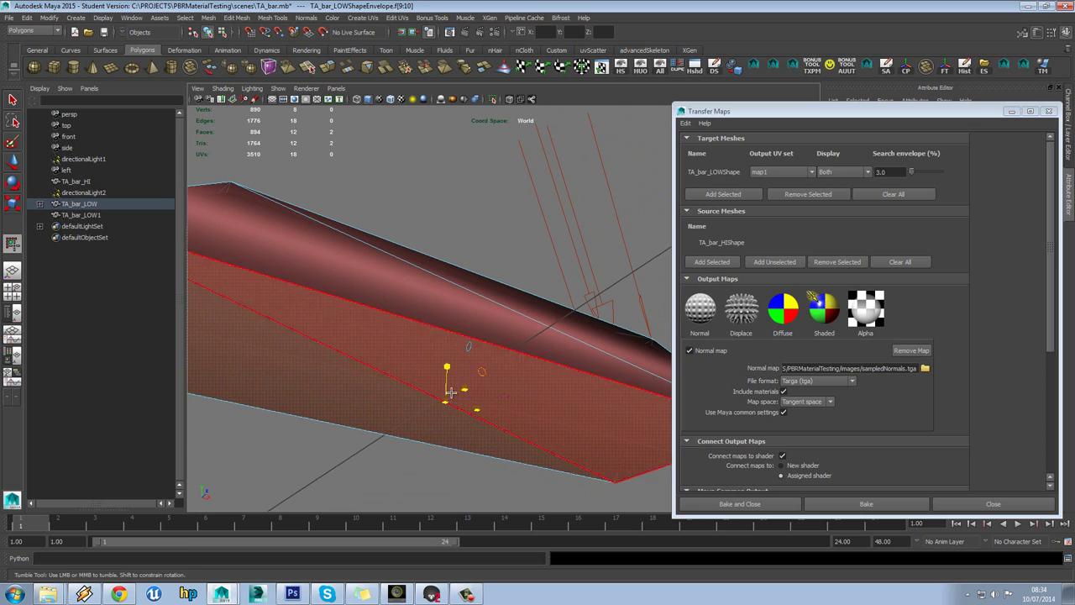
pyautogui.click(521, 303)
# - Return to object mode and set the display of the TA_bar_LOW target back to Mesh
pyautogui.keyDown('alt'); pyautogui.moveTo(504, 324); pyautogui.dragTo(475, 375); pyautogui.keyUp('alt')
pyautogui.moveTo(380, 344); pyautogui.dragTo(412, 330, button='right')
pyautogui.keyDown('alt'); pyautogui.moveTo(396, 336); pyautogui.dragTo(471, 310); pyautogui.keyUp('alt')
pyautogui.click(473, 259)
pyautogui.keyDown('alt'); pyautogui.moveTo(474, 258); pyautogui.dragTo(457, 277); pyautogui.keyUp('alt')
pyautogui.click(845, 171)
pyautogui.click(845, 183)
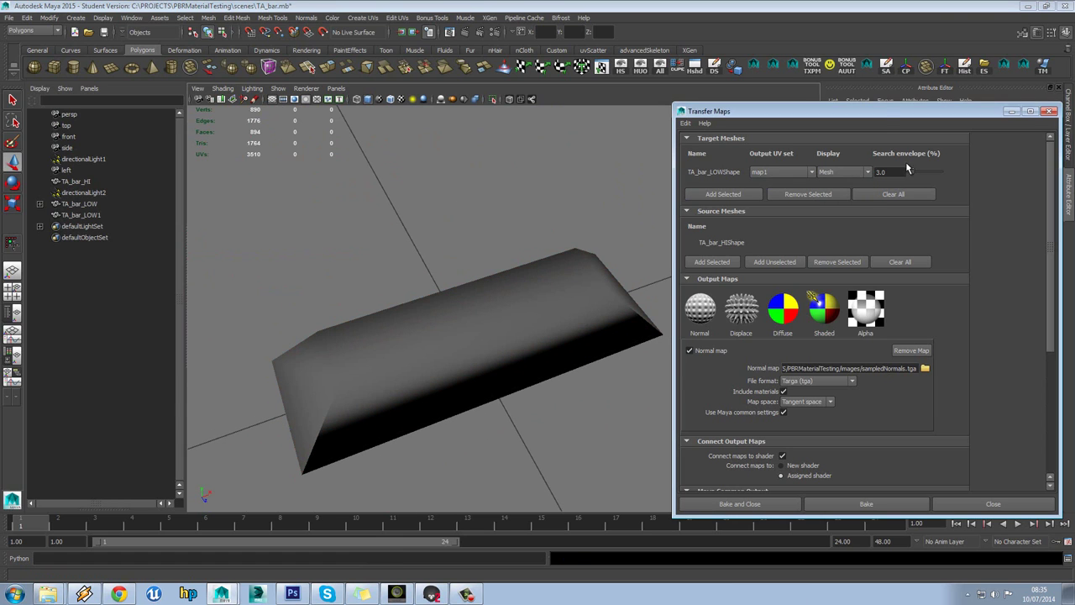
# - Uncover the attributes, turn on textured display in the viewport and select TA_bar_LOW to view its assigned material
pyautogui.moveTo(882, 135); pyautogui.dragTo(869, 244)
pyautogui.click(407, 102)
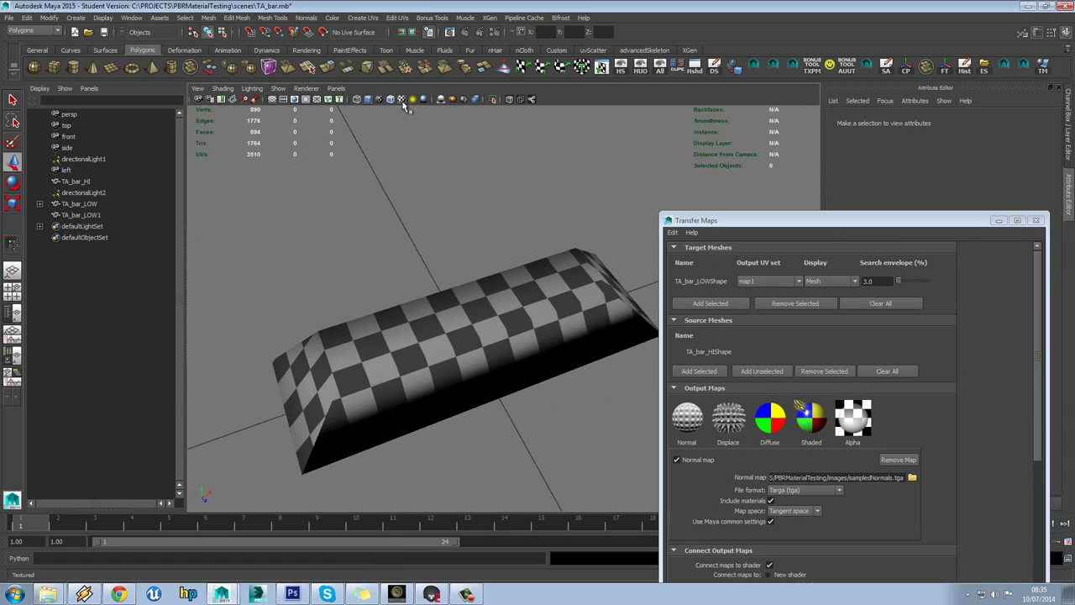
pyautogui.keyDown('alt'); pyautogui.moveTo(467, 252); pyautogui.dragTo(473, 234); pyautogui.keyUp('alt')
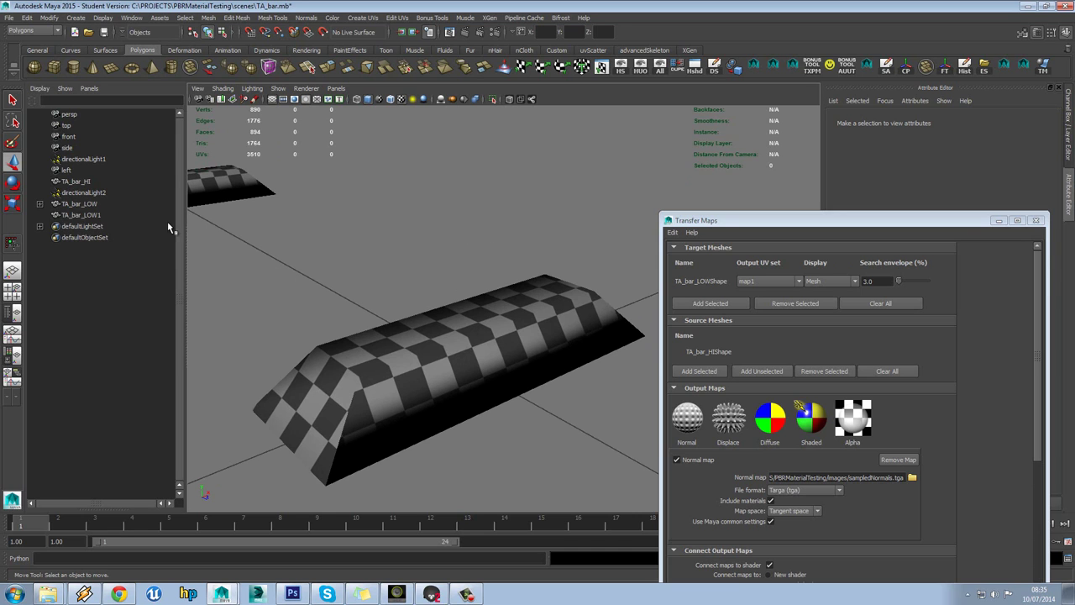
pyautogui.click(88, 204)
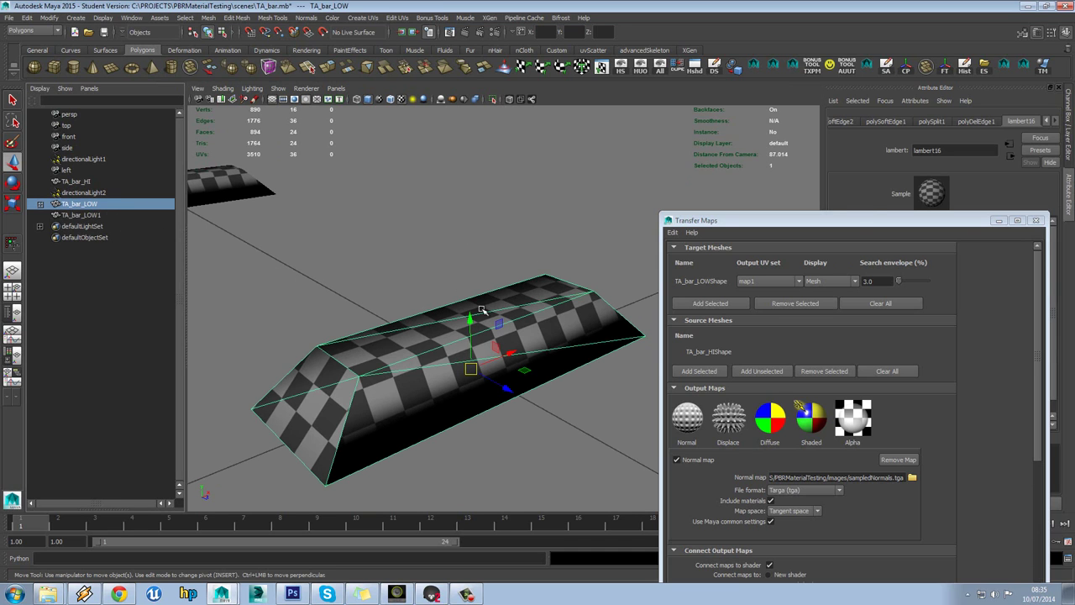
# - Set the output maps to connect to a new shader and review the remaining transfer settings
pyautogui.moveTo(856, 223); pyautogui.dragTo(876, 98)
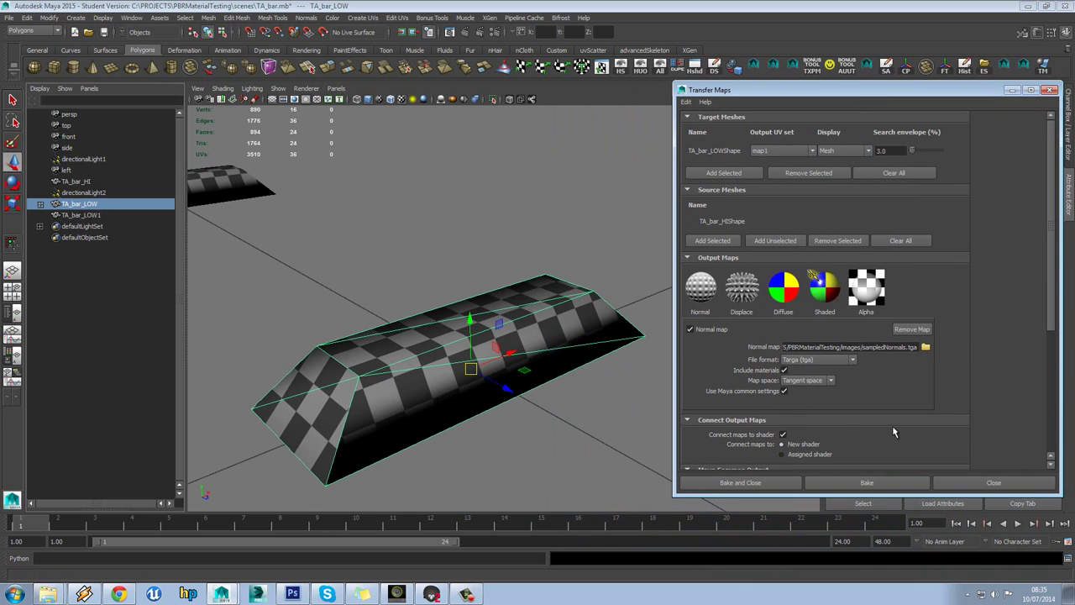
pyautogui.scroll(-6, 892, 421)
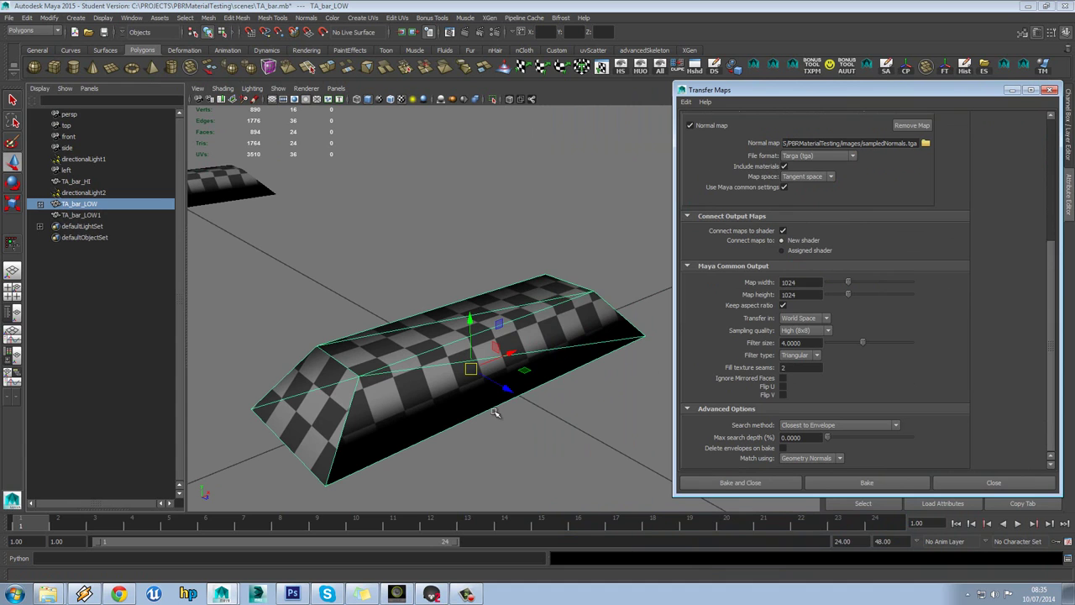
pyautogui.keyDown('alt'); pyautogui.moveTo(493, 408); pyautogui.dragTo(543, 437); pyautogui.keyUp('alt')
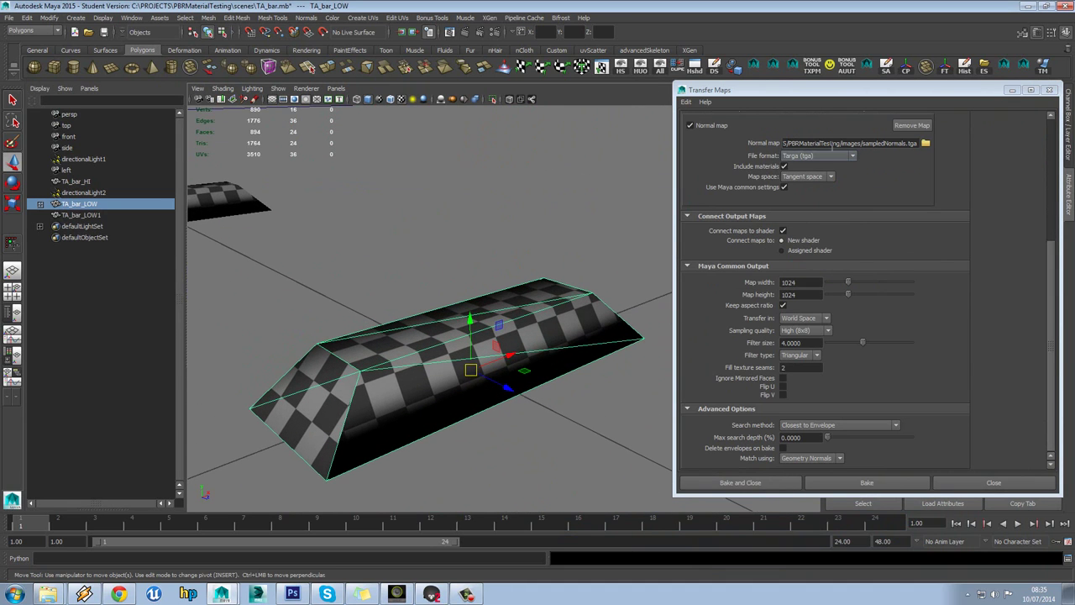
pyautogui.scroll(5, 862, 402)
pyautogui.scroll(-5, 863, 403)
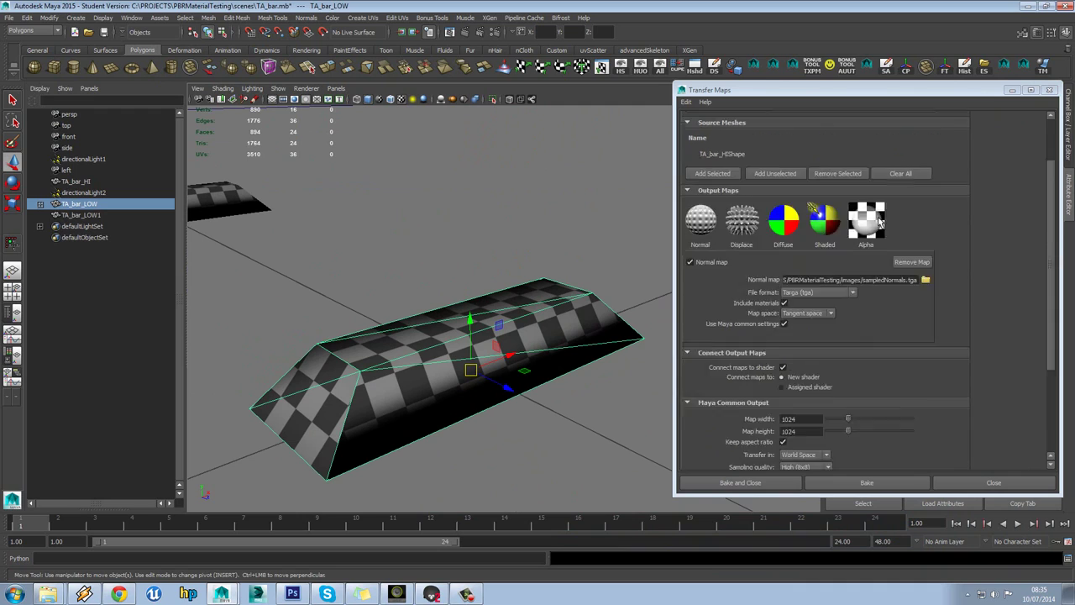
# - Bake the normal map from TA_bar_HI onto TA_bar_LOW
pyautogui.click(865, 484)
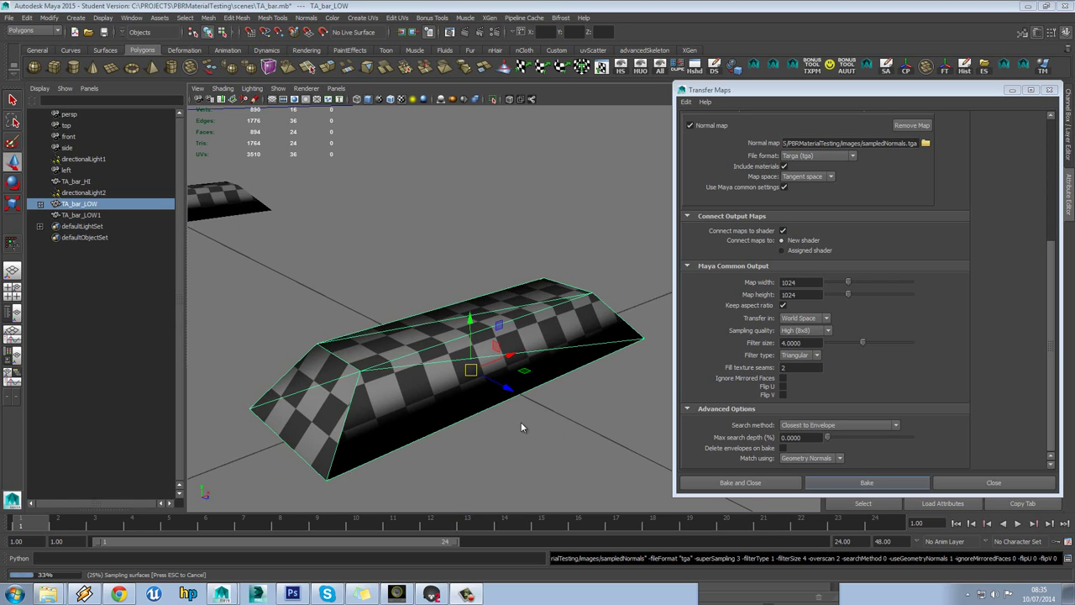
pyautogui.moveTo(222, 593)
pyautogui.click(223, 571)
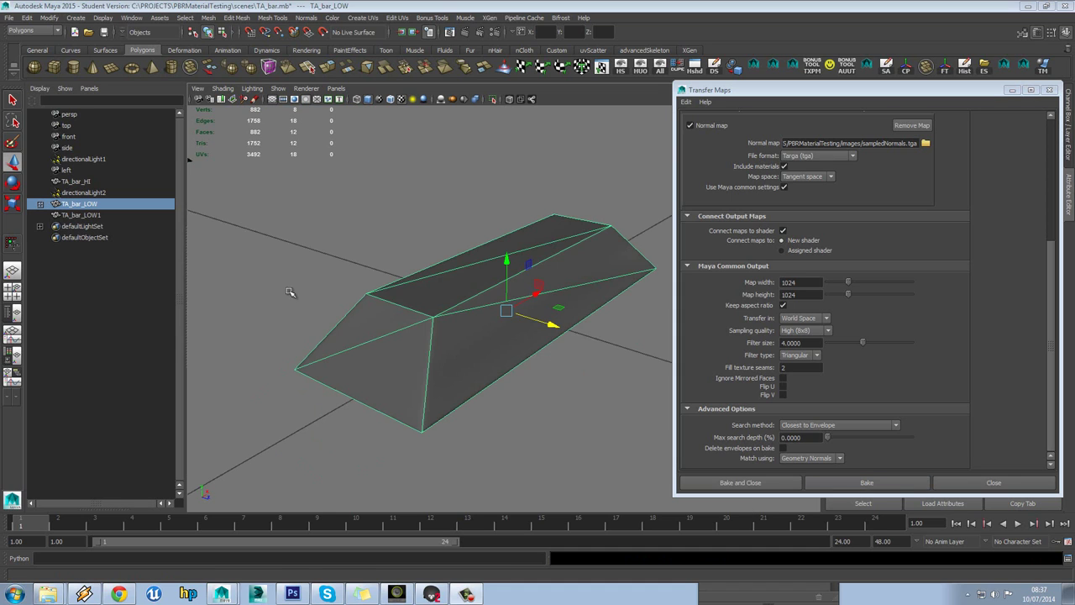
# - Move TA_bar_LOW sideways off TA_bar_HI and light the viewport with the scene lights
pyautogui.moveTo(549, 328); pyautogui.dragTo(382, 264)
pyautogui.keyDown('alt'); pyautogui.moveTo(452, 205); pyautogui.dragTo(535, 261, button='middle'); pyautogui.keyUp('alt')
pyautogui.click(506, 200)
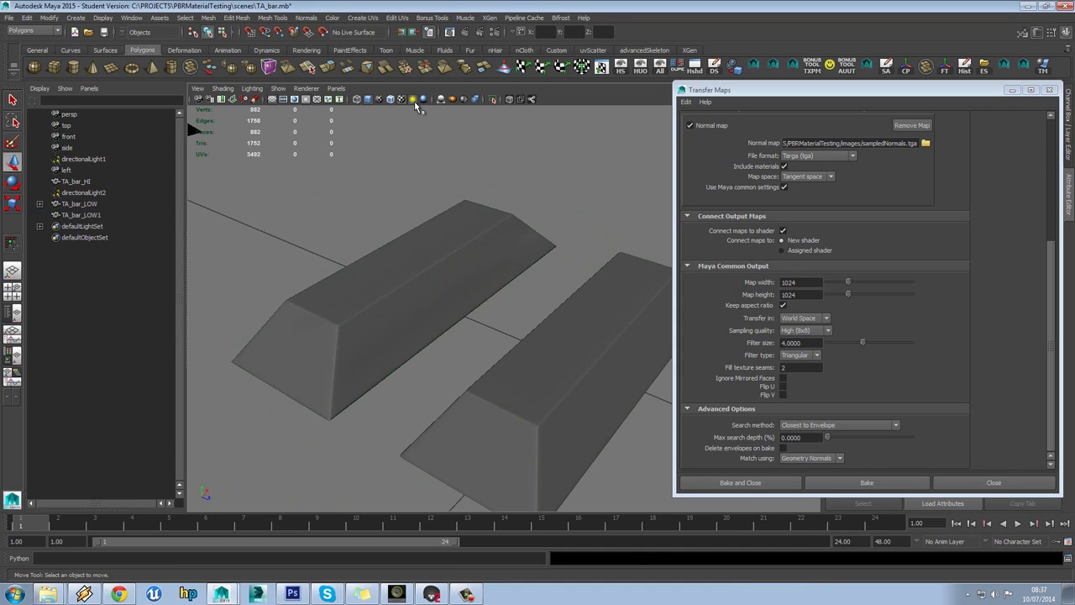
pyautogui.press('7')
pyautogui.keyDown('alt'); pyautogui.moveTo(423, 202); pyautogui.dragTo(437, 232); pyautogui.keyUp('alt')
# - Rotate TA_bar_LOW to test how its baked normals react to the light, and undo the rotations
pyautogui.click(437, 233)
pyautogui.press('e')
pyautogui.moveTo(433, 327); pyautogui.dragTo(315, 316)
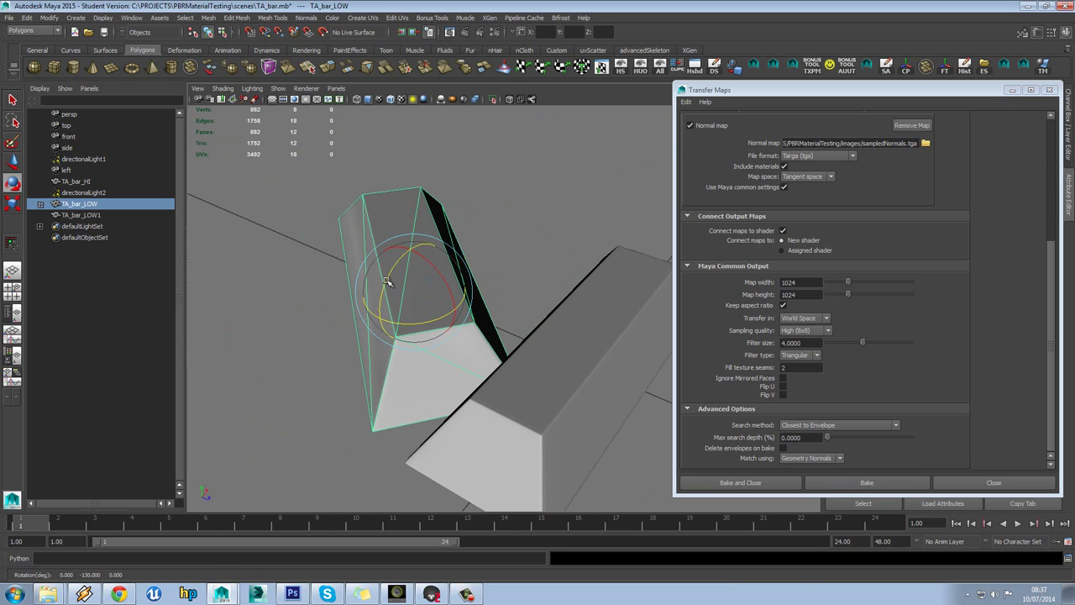
pyautogui.moveTo(386, 282); pyautogui.dragTo(531, 266)
pyautogui.click(516, 194)
pyautogui.hotkey('ctrl', 'z')
pyautogui.hotkey('ctrl', 'z')
pyautogui.hotkey('ctrl', 'z')
# - Compare the lit shading of TA_bar_LOW with that of TA_bar_HI from several angles
pyautogui.click(286, 287)
pyautogui.keyDown('alt'); pyautogui.moveTo(286, 287); pyautogui.dragTo(473, 267); pyautogui.keyUp('alt')
pyautogui.click(473, 267)
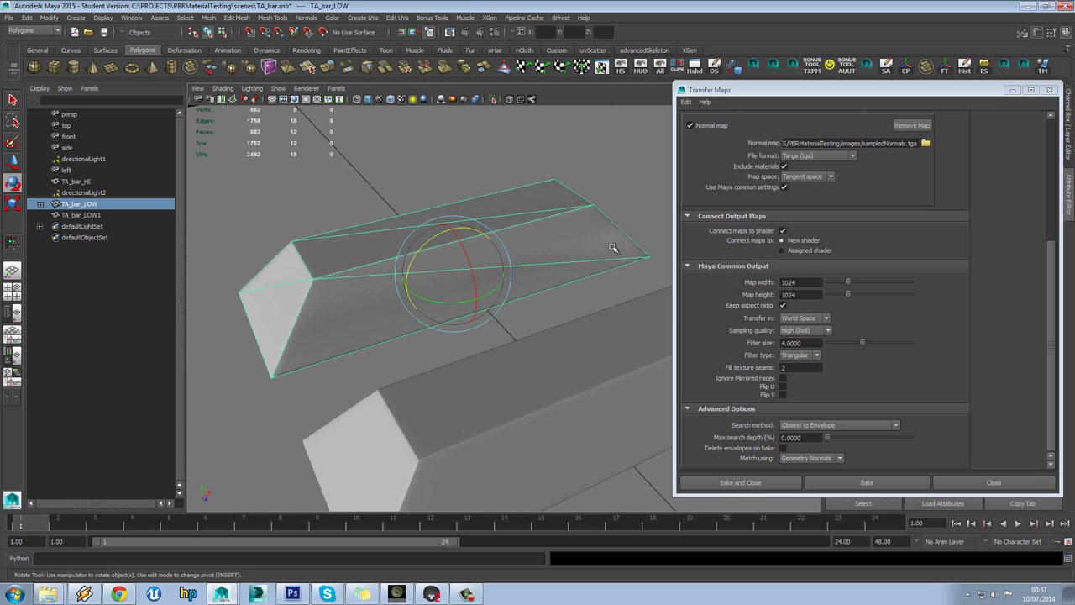
pyautogui.click(628, 180)
pyautogui.keyDown('alt'); pyautogui.moveTo(627, 180); pyautogui.dragTo(557, 247); pyautogui.keyUp('alt')
pyautogui.scroll(5, 554, 245)
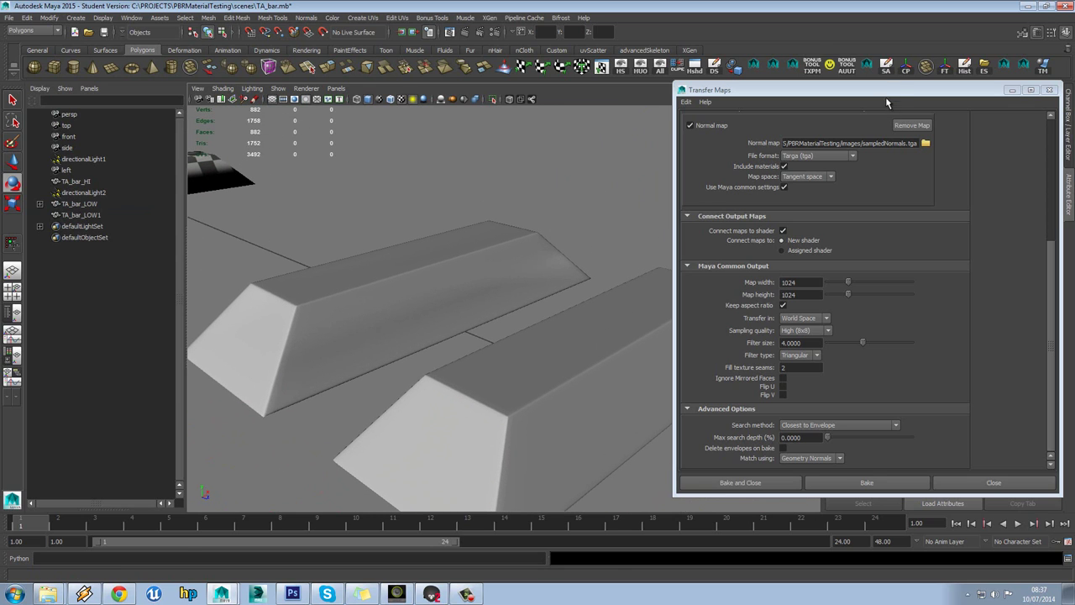
# - Move the Transfer Maps window aside and open the file texture connected to the bump mapping of TA_bar_LOW's material
pyautogui.moveTo(891, 99); pyautogui.dragTo(715, 370)
pyautogui.click(487, 268)
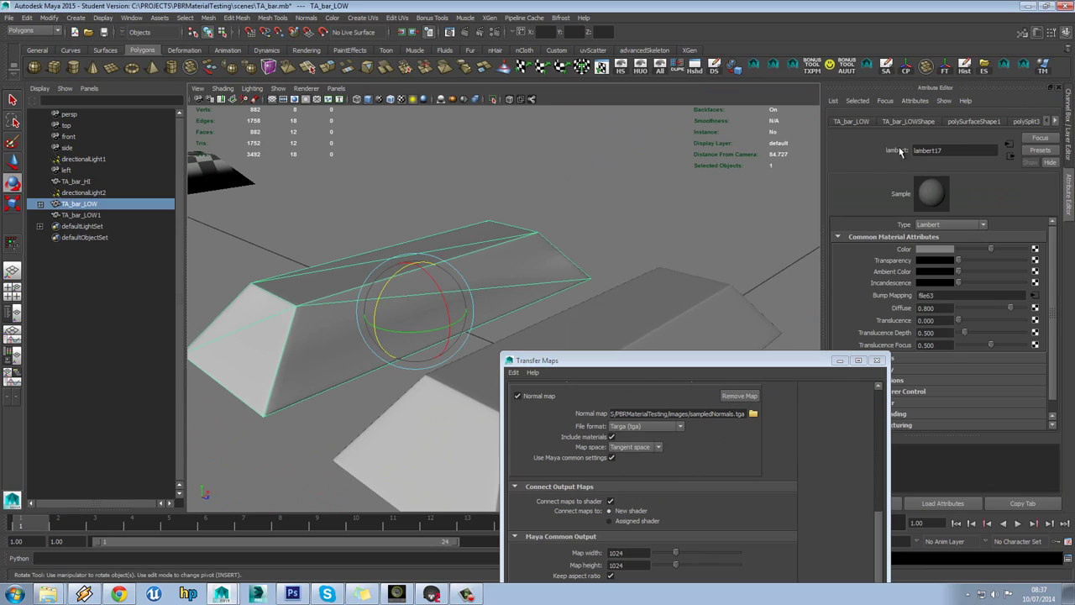
pyautogui.click(985, 75)
pyautogui.click(1035, 296)
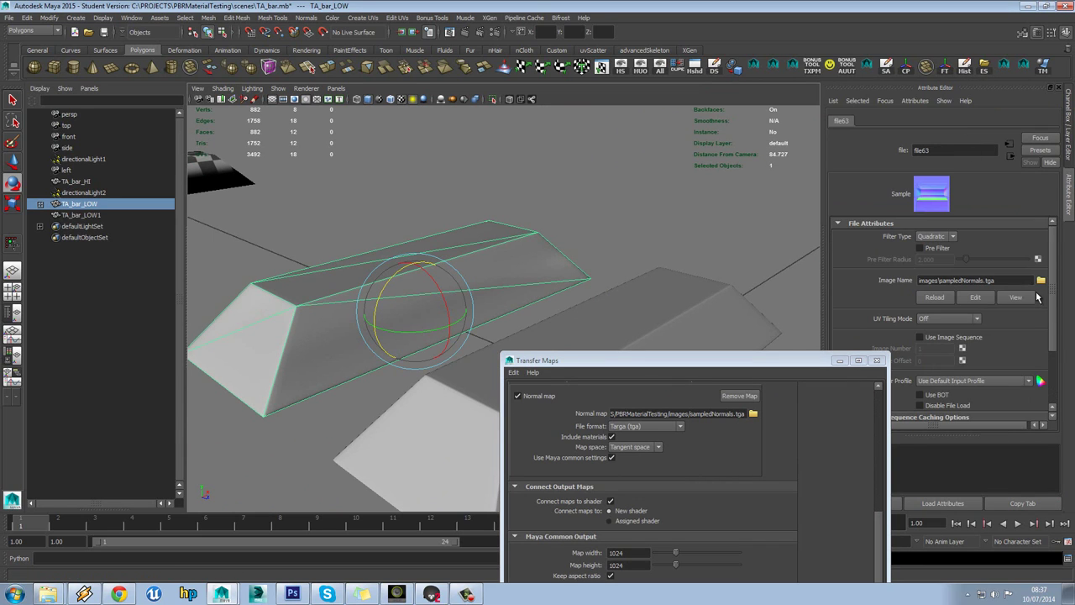
# - View the sampledNormals.tga image at full size, close the viewer and move the Transfer Maps window clear of the bars
pyautogui.click(1025, 299)
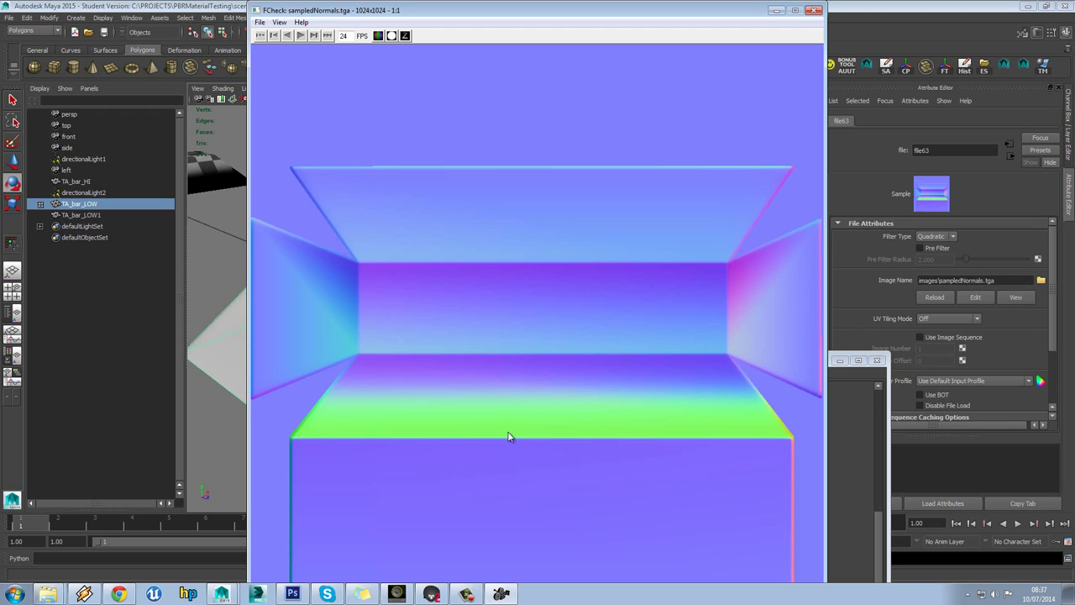
pyautogui.click(813, 10)
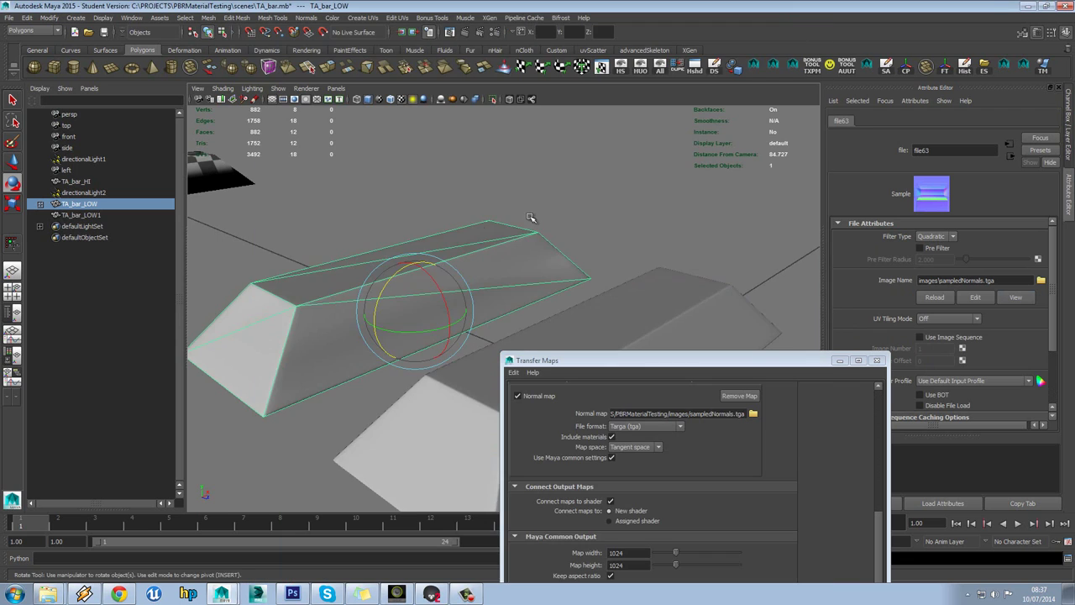
pyautogui.keyDown('alt'); pyautogui.moveTo(479, 306); pyautogui.dragTo(661, 254); pyautogui.keyUp('alt')
pyautogui.moveTo(800, 360); pyautogui.dragTo(981, 280)
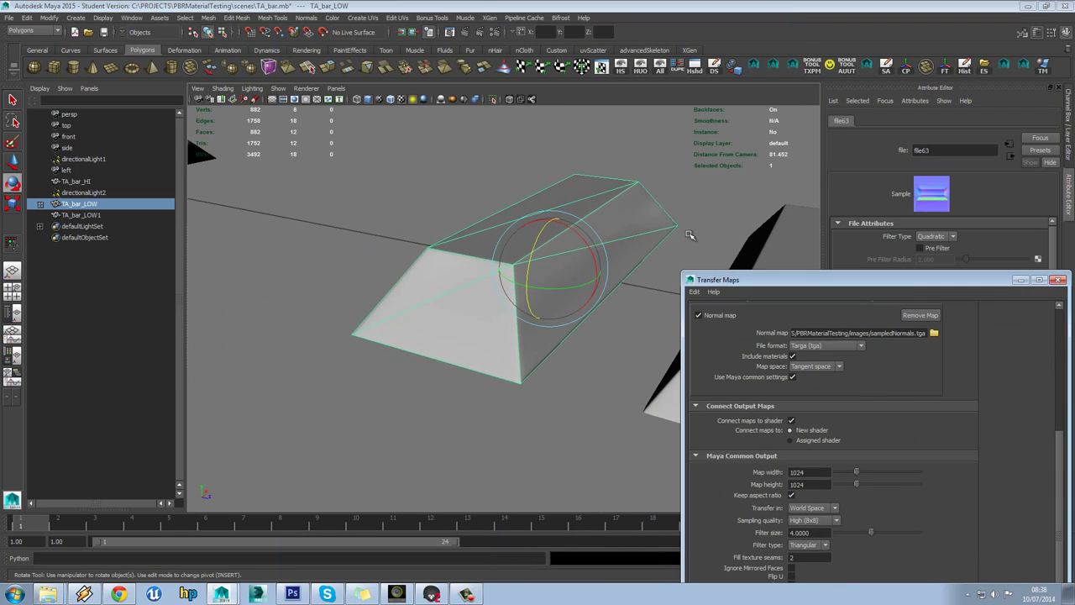
# - Inspect the normal-mapped shading on the edges and sides of TA_bar_LOW, both selected and deselected, from several angles
pyautogui.click(549, 180)
pyautogui.moveTo(547, 185)
pyautogui.keyDown('alt'); pyautogui.mouseDown()
pyautogui.moveTo(530, 190)
pyautogui.moveTo(560, 176)
pyautogui.moveTo(636, 180)
pyautogui.moveTo(552, 179)
pyautogui.moveTo(542, 198)
pyautogui.mouseUp(); pyautogui.keyUp('alt')
pyautogui.press('e')
pyautogui.click(507, 284)
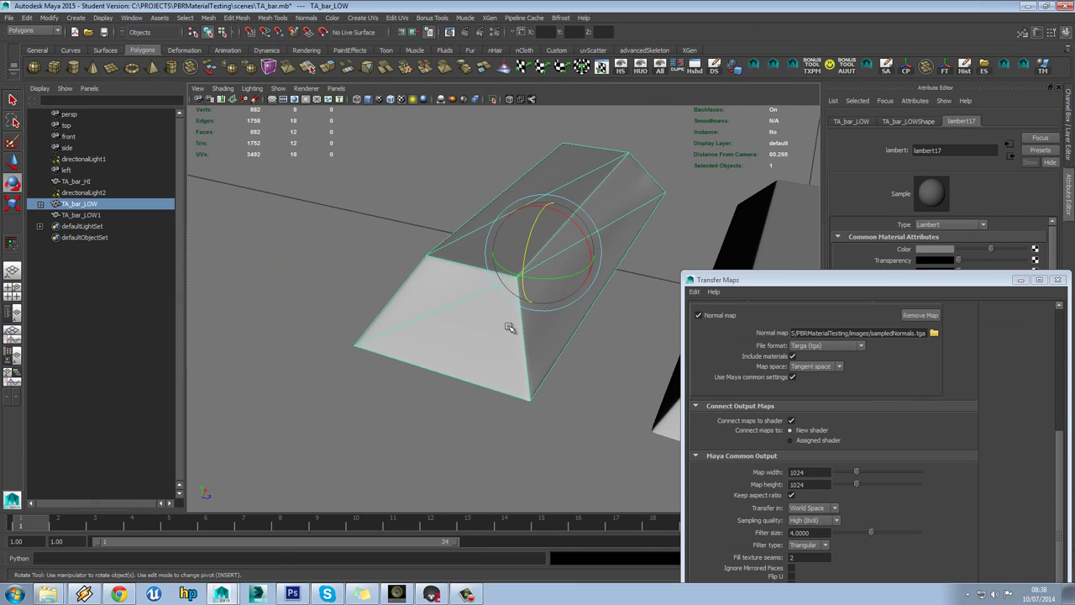
pyautogui.keyDown('alt'); pyautogui.moveTo(578, 295); pyautogui.dragTo(546, 290); pyautogui.keyUp('alt')
pyautogui.click(546, 290)
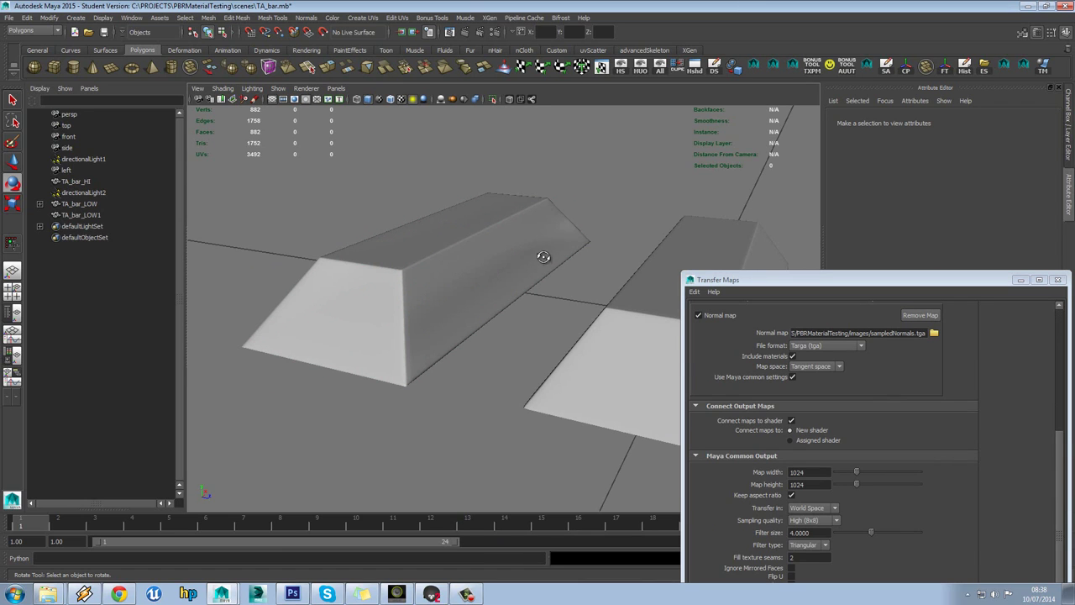
pyautogui.keyDown('alt'); pyautogui.moveTo(547, 254); pyautogui.dragTo(510, 261); pyautogui.keyUp('alt')
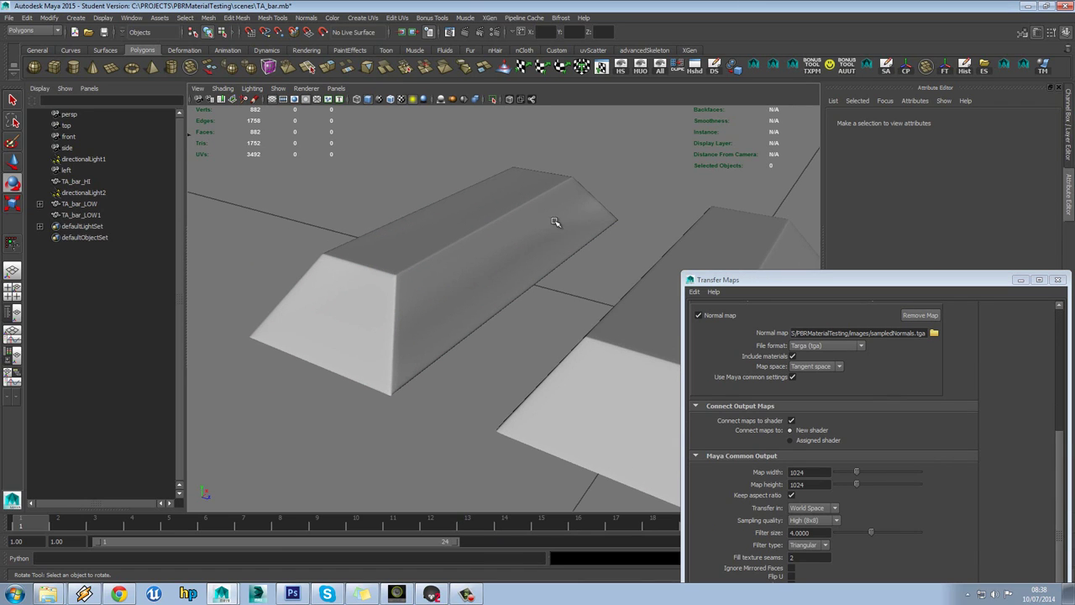
pyautogui.keyDown('alt'); pyautogui.moveTo(576, 233); pyautogui.dragTo(628, 243); pyautogui.keyUp('alt')
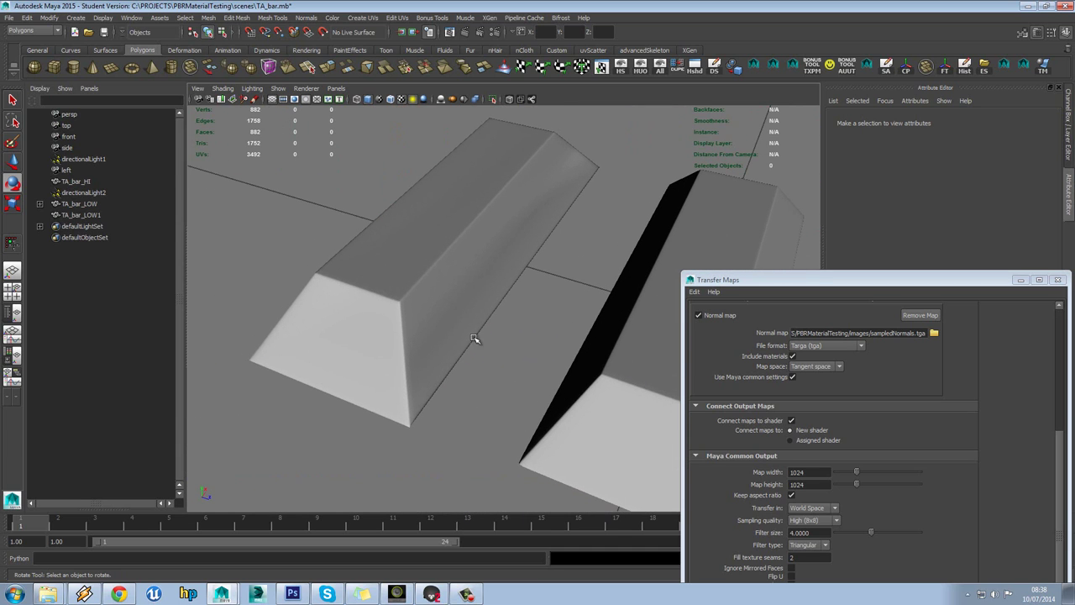
# - Move TA_bar_LOW back onto the high-poly bar at the centre of the scene with grid snapping
pyautogui.keyDown('alt'); pyautogui.moveTo(512, 252); pyautogui.dragTo(362, 230); pyautogui.keyUp('alt')
pyautogui.click(487, 283)
pyautogui.click(362, 231)
pyautogui.keyDown('alt'); pyautogui.moveTo(362, 230); pyautogui.dragTo(473, 267, button='right'); pyautogui.keyUp('alt')
pyautogui.click(473, 267)
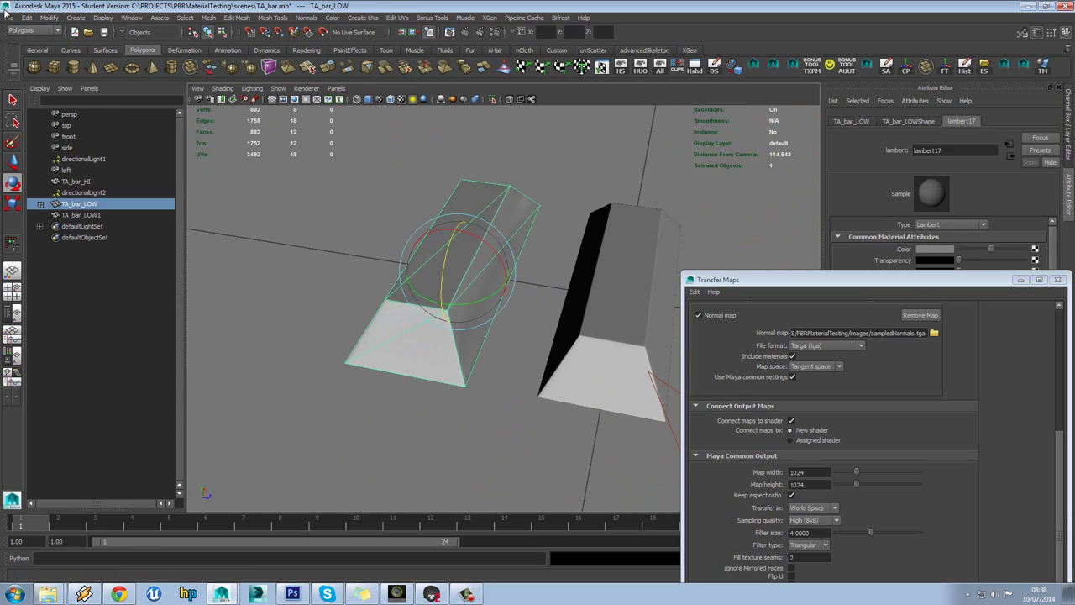
pyautogui.press('w')
pyautogui.press('x')
pyautogui.moveTo(508, 281); pyautogui.dragTo(576, 288)
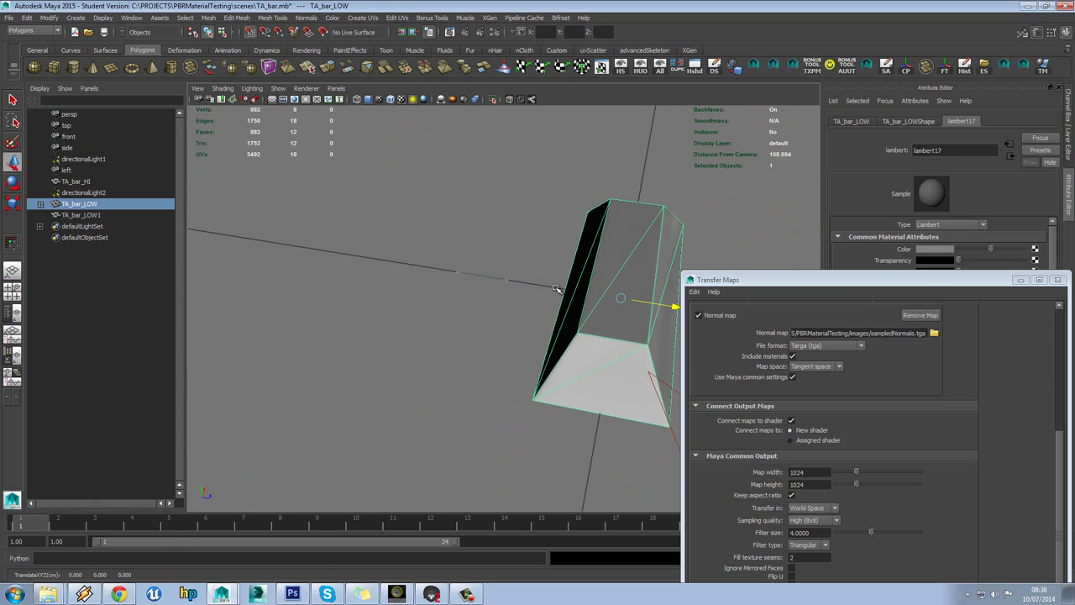
# - Delete the TA_bar_LOWShapeEnvelope node parented under TA_bar_LOW
pyautogui.moveTo(634, 117)
pyautogui.keyDown('alt'); pyautogui.mouseDown()
pyautogui.moveTo(610, 144)
pyautogui.moveTo(614, 121)
pyautogui.mouseUp(); pyautogui.keyUp('alt')
pyautogui.click(40, 205)
pyautogui.keyDown('alt'); pyautogui.moveTo(550, 227); pyautogui.dragTo(450, 209, button='middle'); pyautogui.keyUp('alt')
pyautogui.moveTo(793, 282); pyautogui.dragTo(747, 198)
pyautogui.scroll(5, 963, 292)
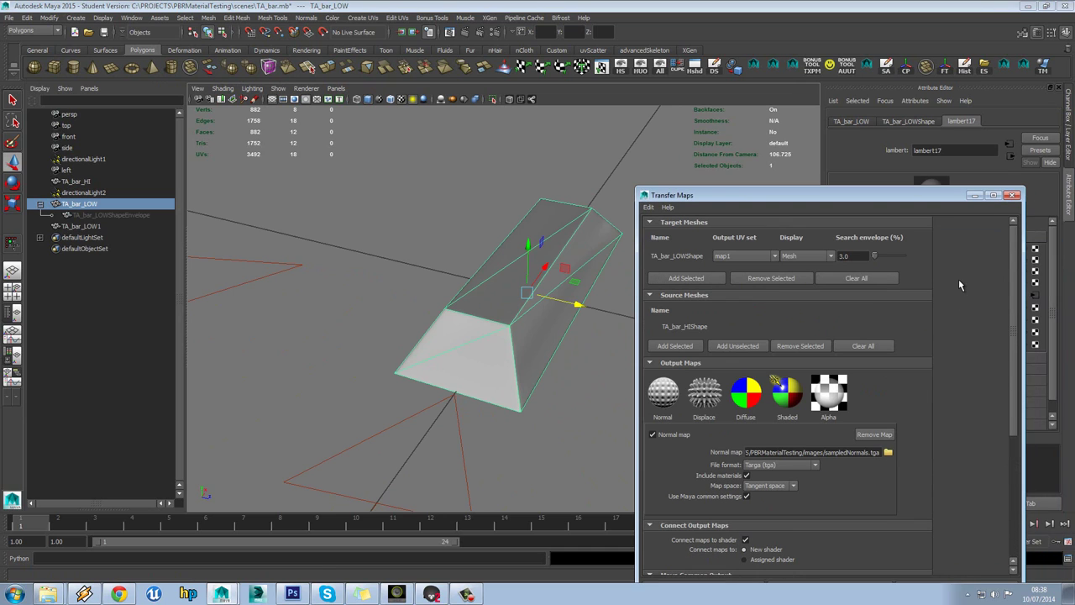
pyautogui.click(109, 215)
pyautogui.keyDown('alt'); pyautogui.moveTo(202, 235); pyautogui.dragTo(396, 243); pyautogui.keyUp('alt')
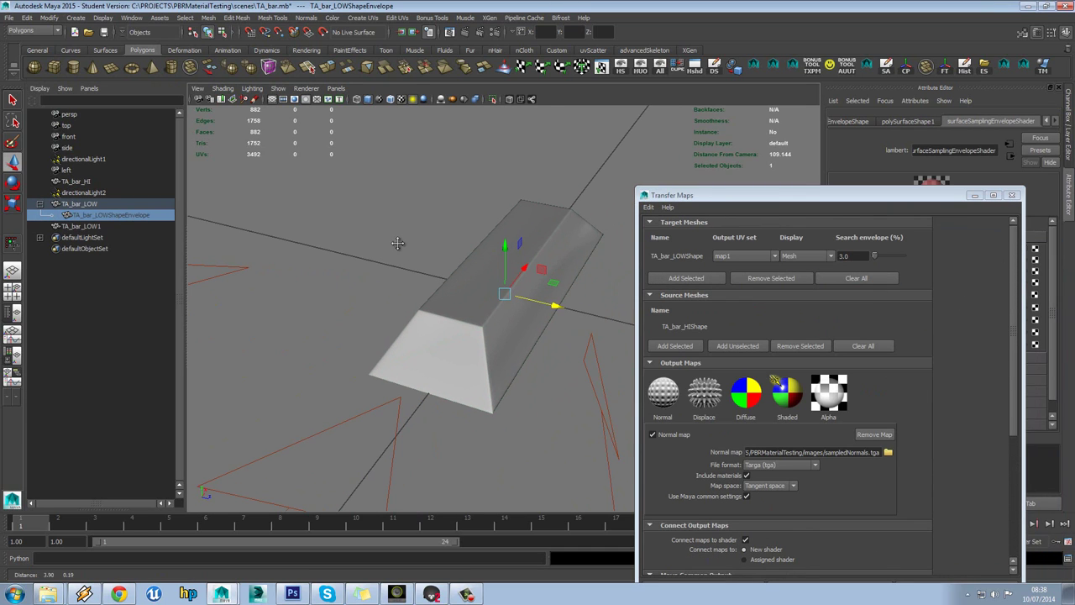
pyautogui.press('Delete')
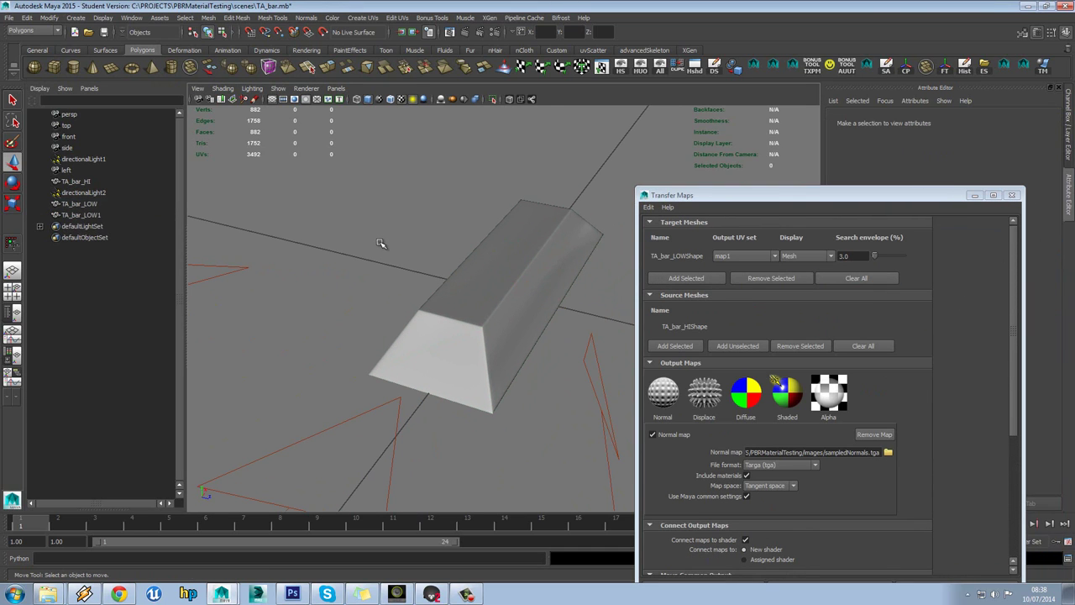
# - Export only TA_bar_LOW as an FBX to the scenes folder, overwriting the existing TA_bar.fbx
pyautogui.click(101, 209)
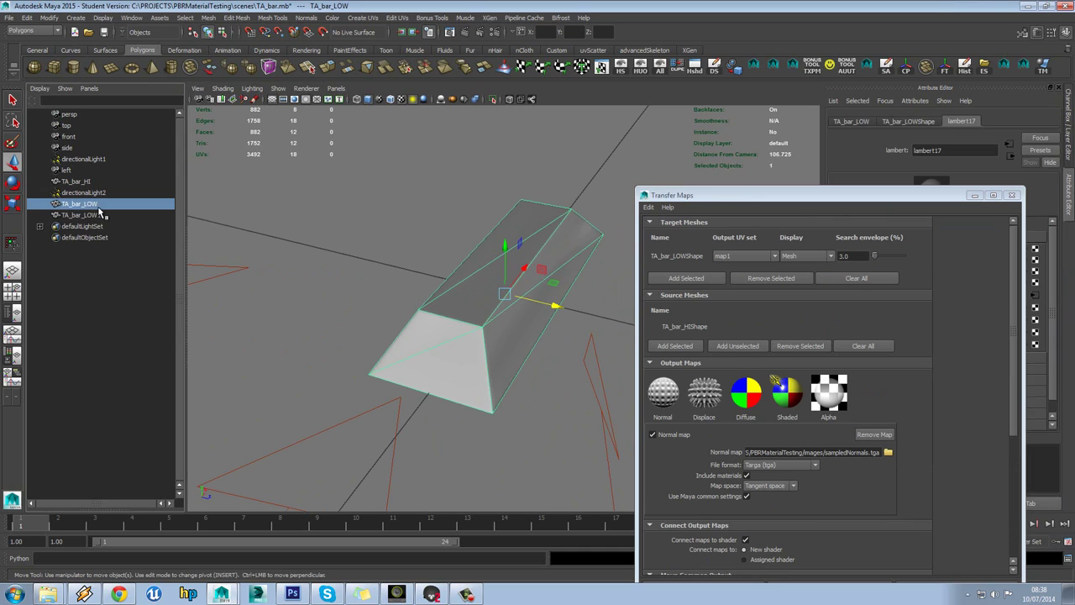
pyautogui.click(9, 17)
pyautogui.click(42, 147)
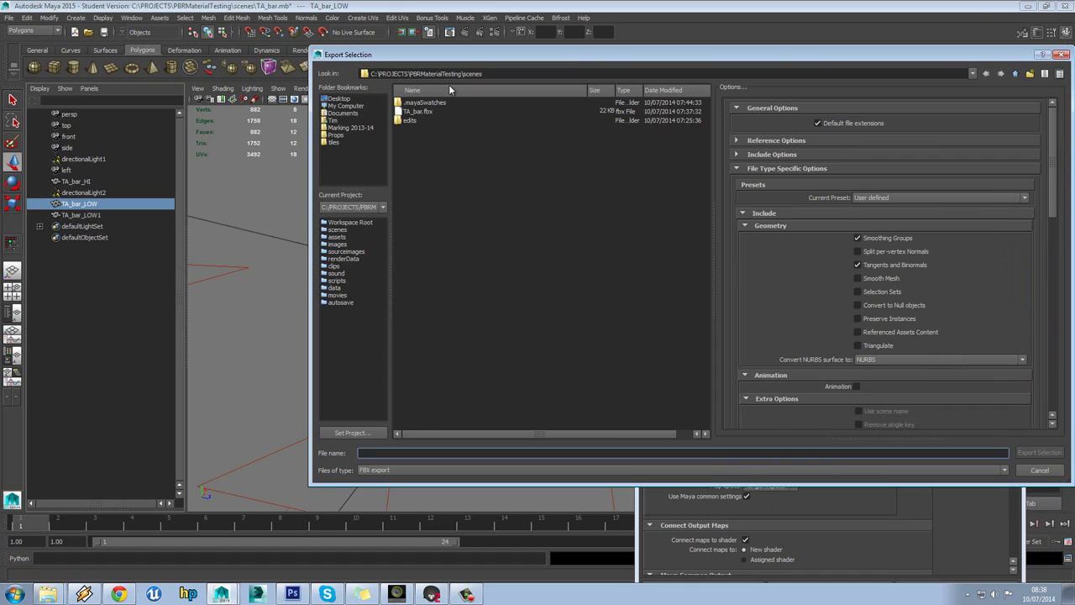
pyautogui.click(420, 113)
pyautogui.click(384, 454)
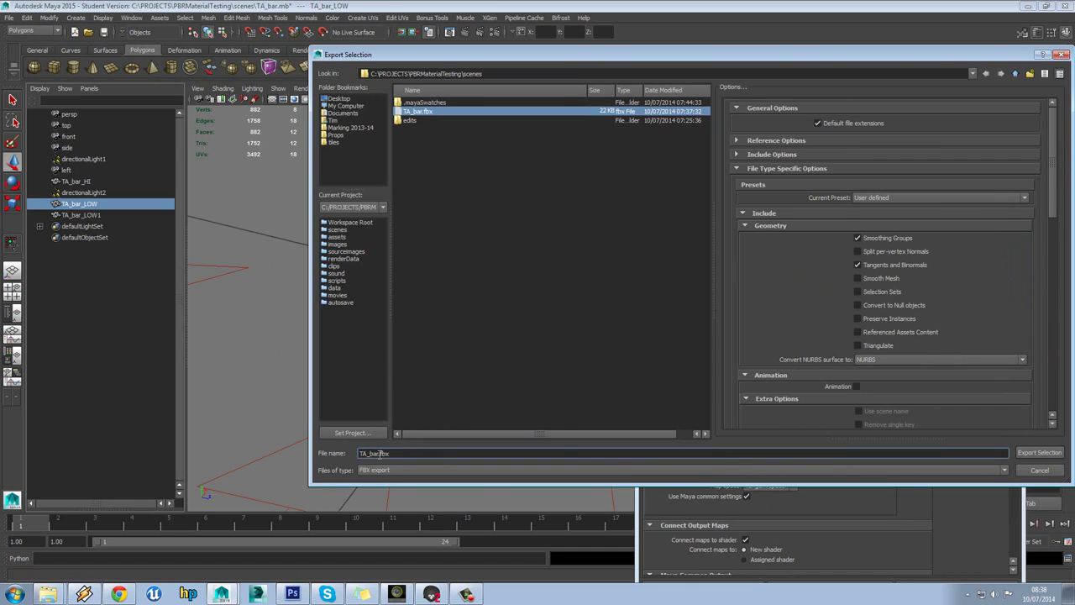
pyautogui.doubleClick(423, 116)
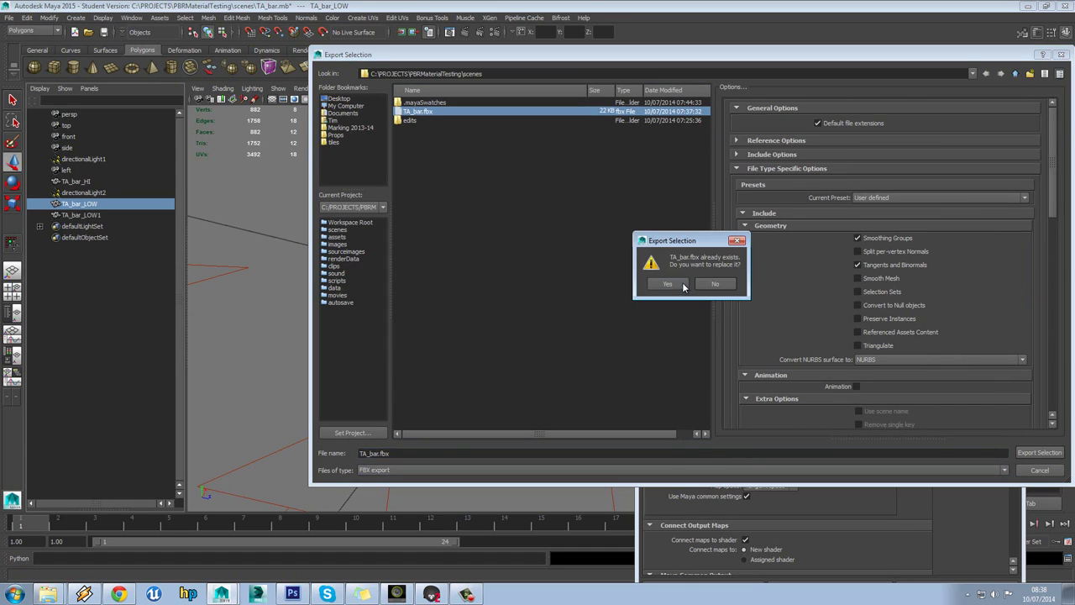
pyautogui.click(672, 286)
pyautogui.click(716, 284)
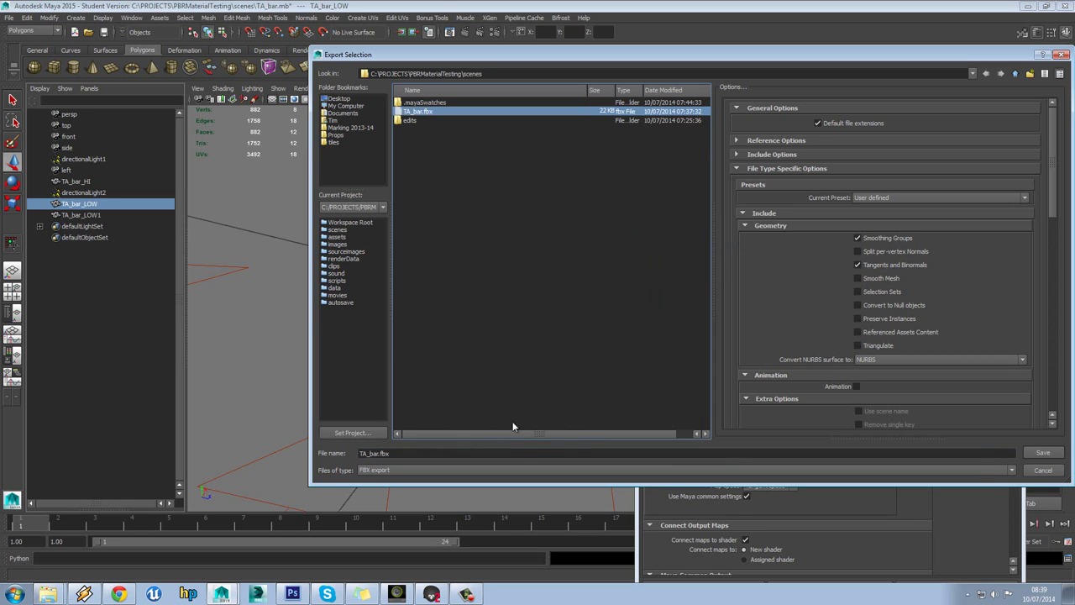
pyautogui.click(1042, 453)
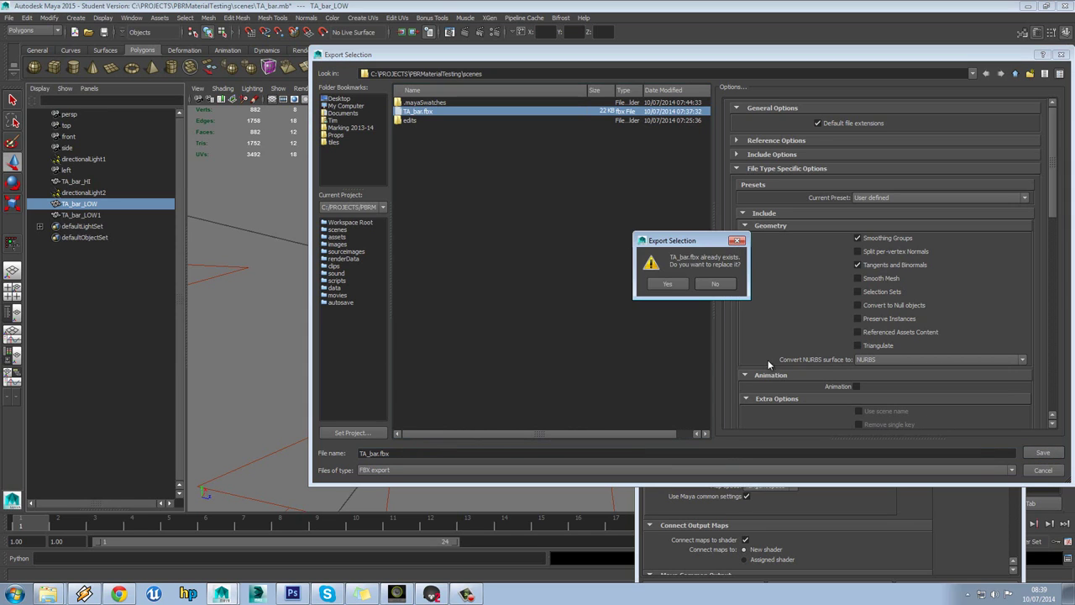
pyautogui.click(677, 286)
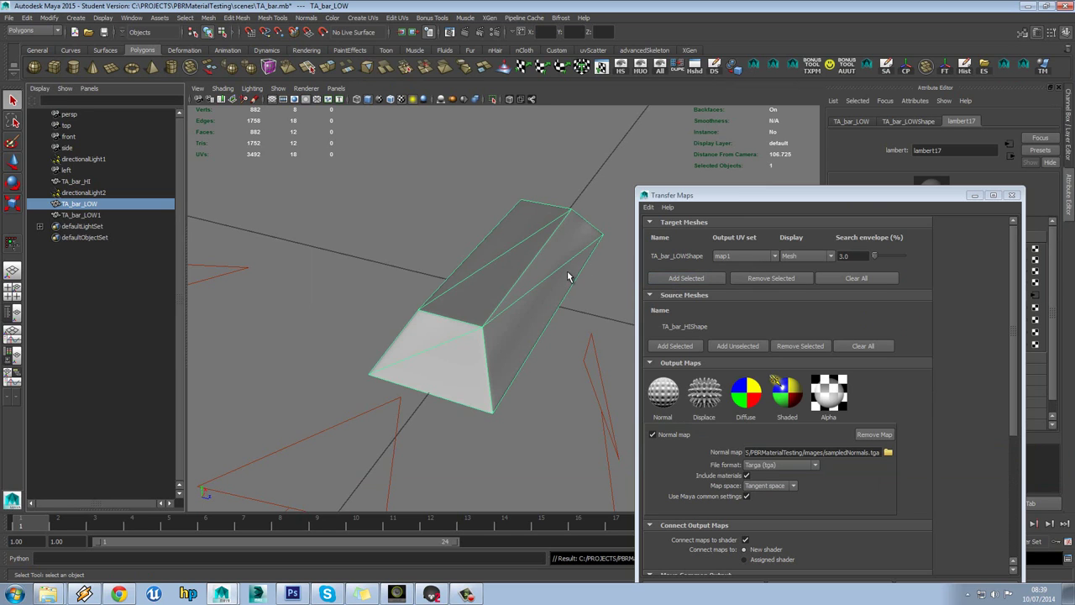
# - Switch to Marmoset Toolbag and import the TA_bar.fbx mesh from the PBRMaterialTesting scenes folder
pyautogui.click(432, 593)
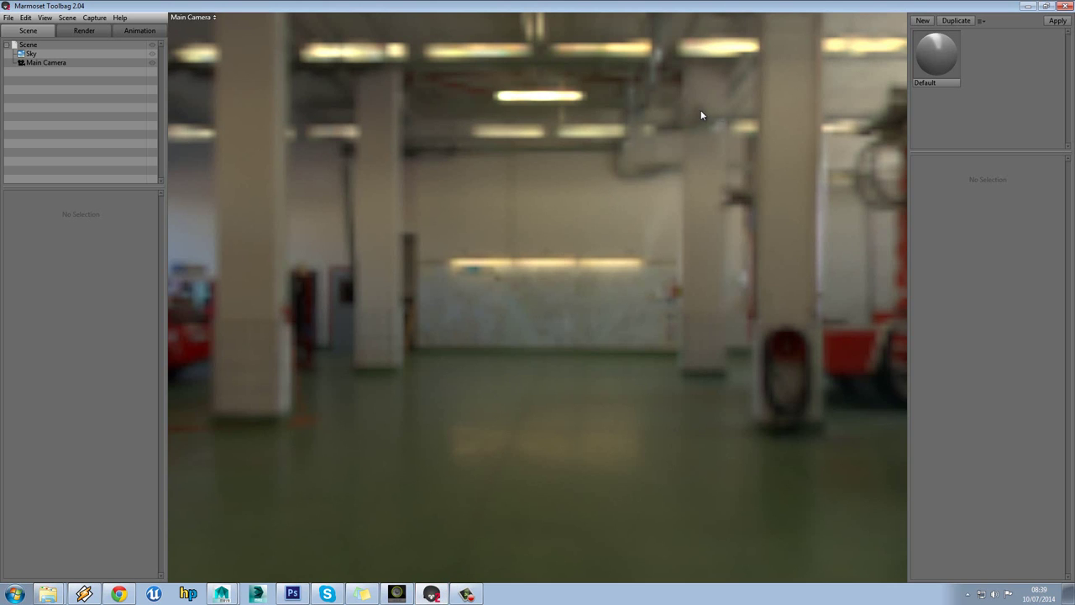
pyautogui.click(7, 18)
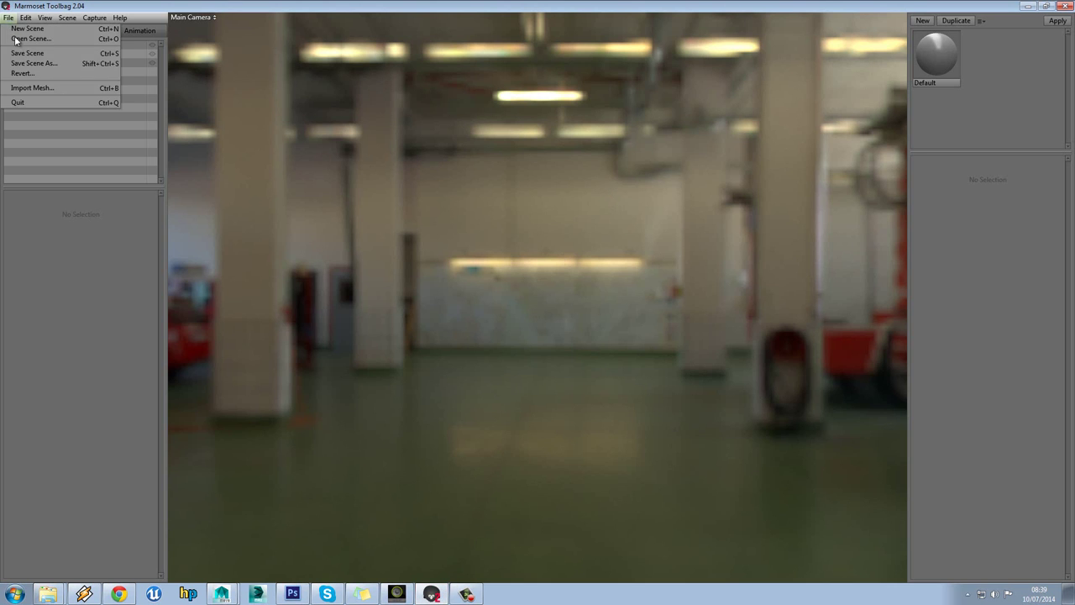
pyautogui.click(40, 88)
pyautogui.click(52, 124)
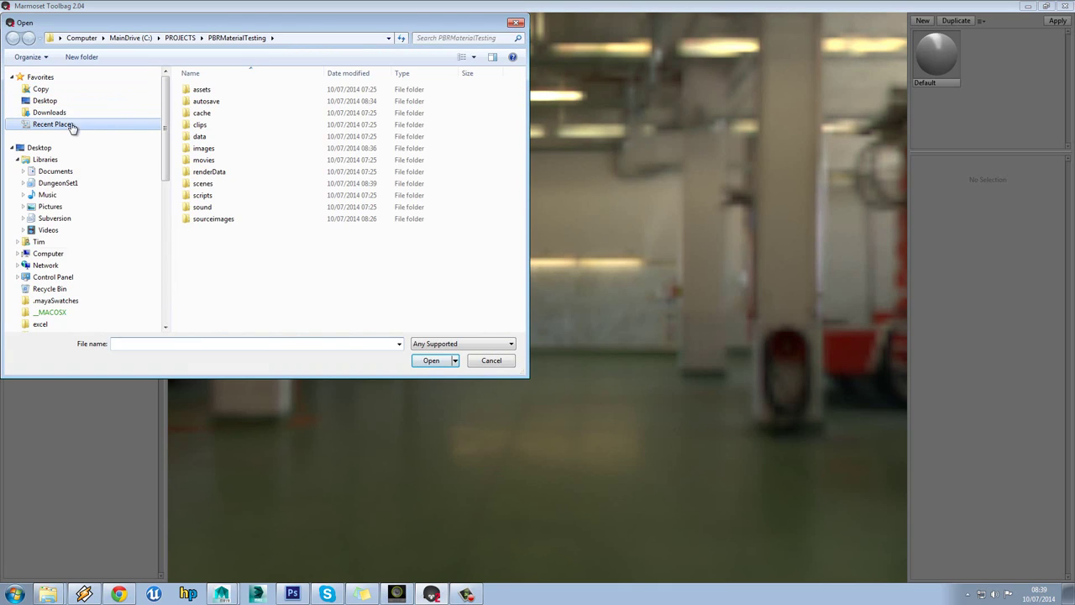
pyautogui.click(206, 90)
pyautogui.doubleClick(209, 93)
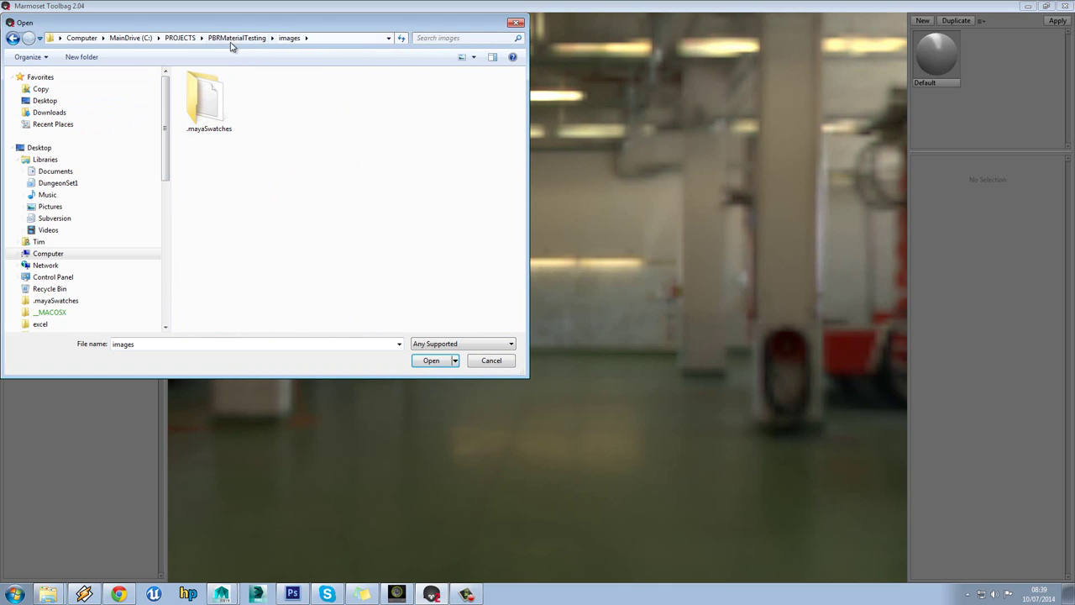
pyautogui.click(228, 38)
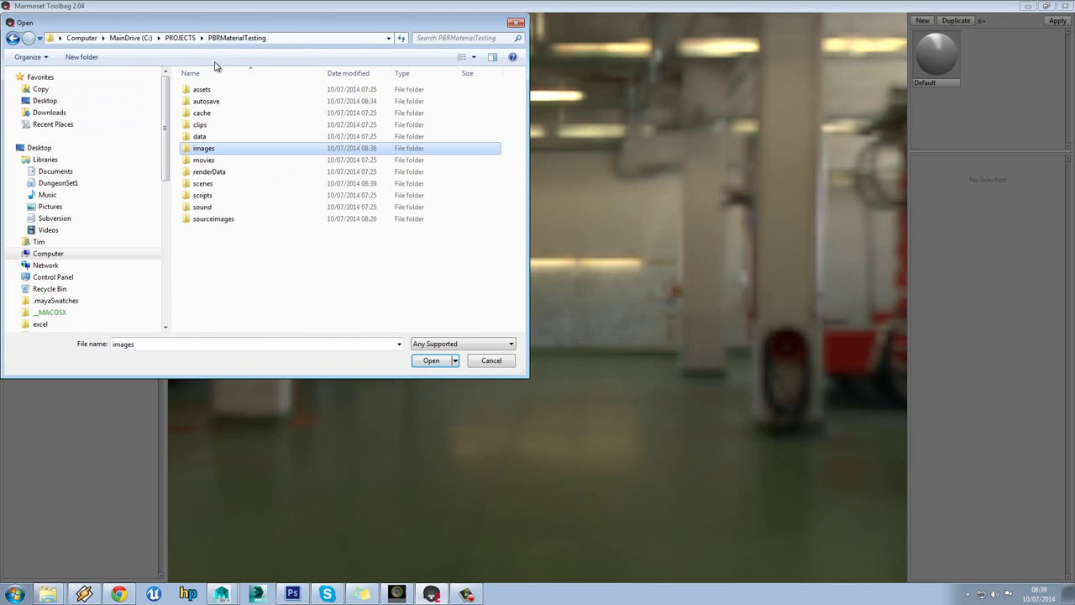
pyautogui.doubleClick(219, 185)
pyautogui.doubleClick(344, 116)
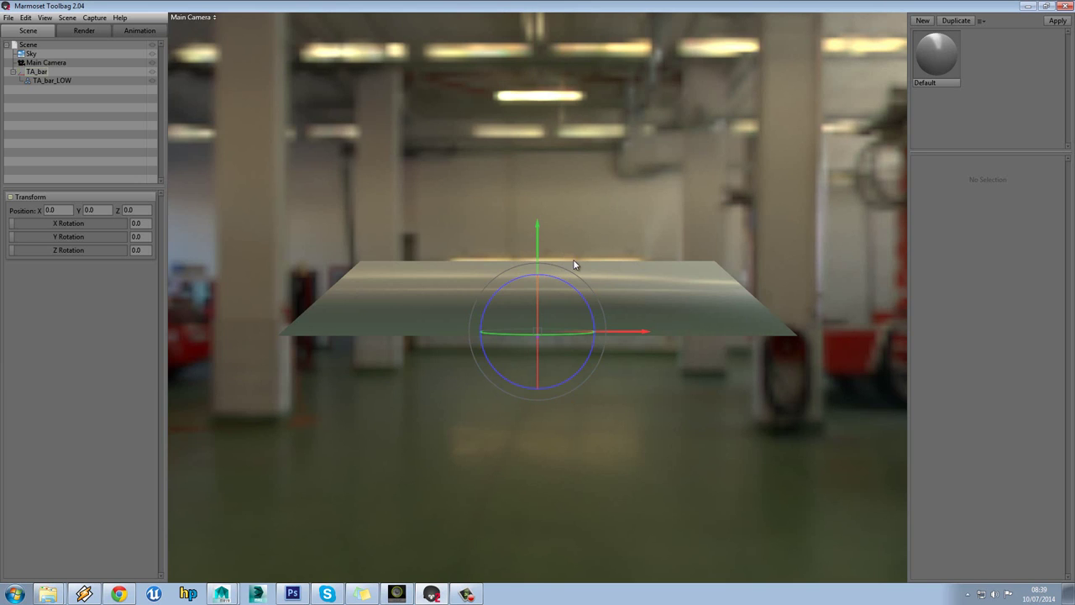
# - Load sampledNormals.tga from the project's images folder as the normal map of the Default material
pyautogui.moveTo(568, 271); pyautogui.dragTo(326, 303)
pyautogui.click(424, 249)
pyautogui.moveTo(424, 250); pyautogui.dragTo(428, 294)
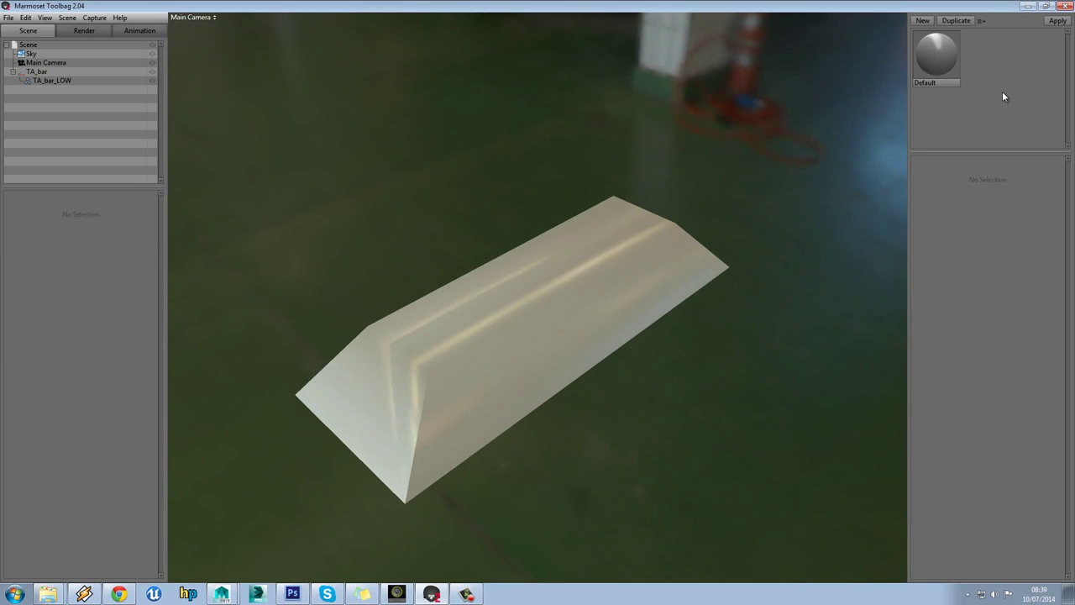
pyautogui.click(932, 66)
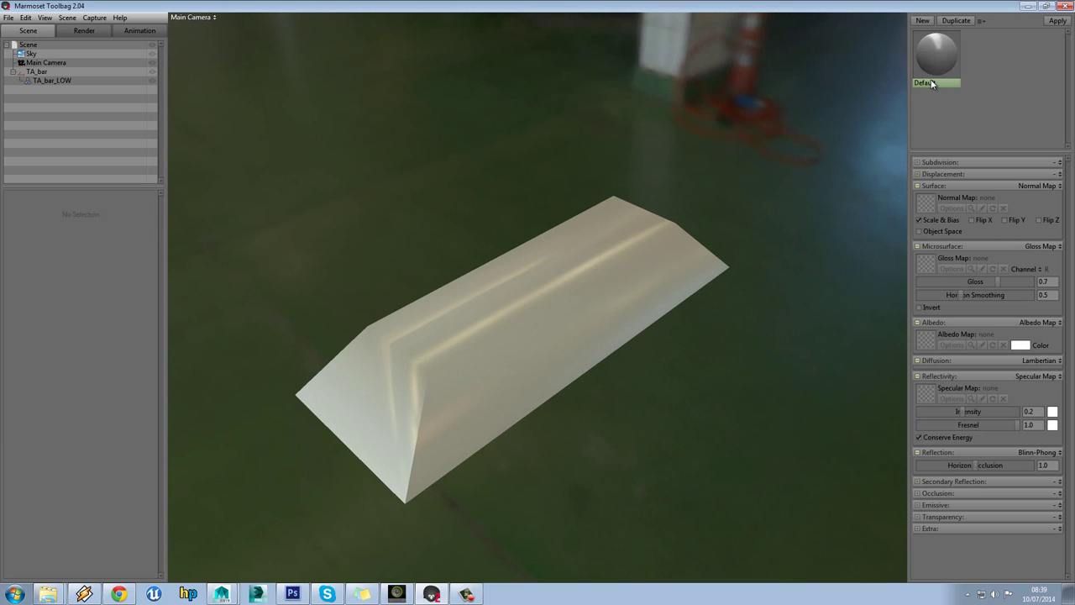
pyautogui.click(931, 203)
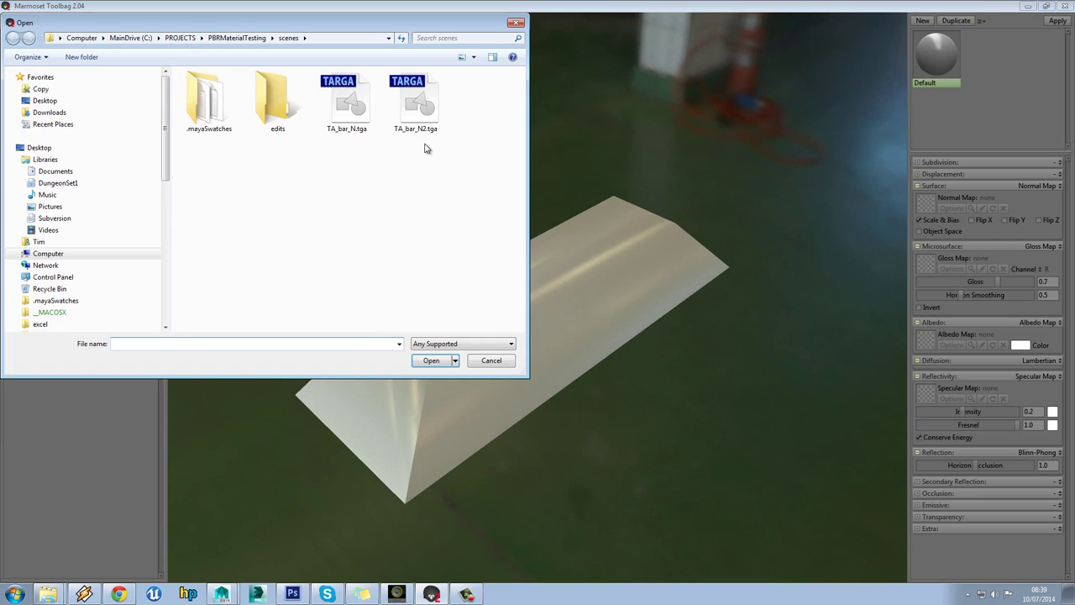
pyautogui.click(238, 38)
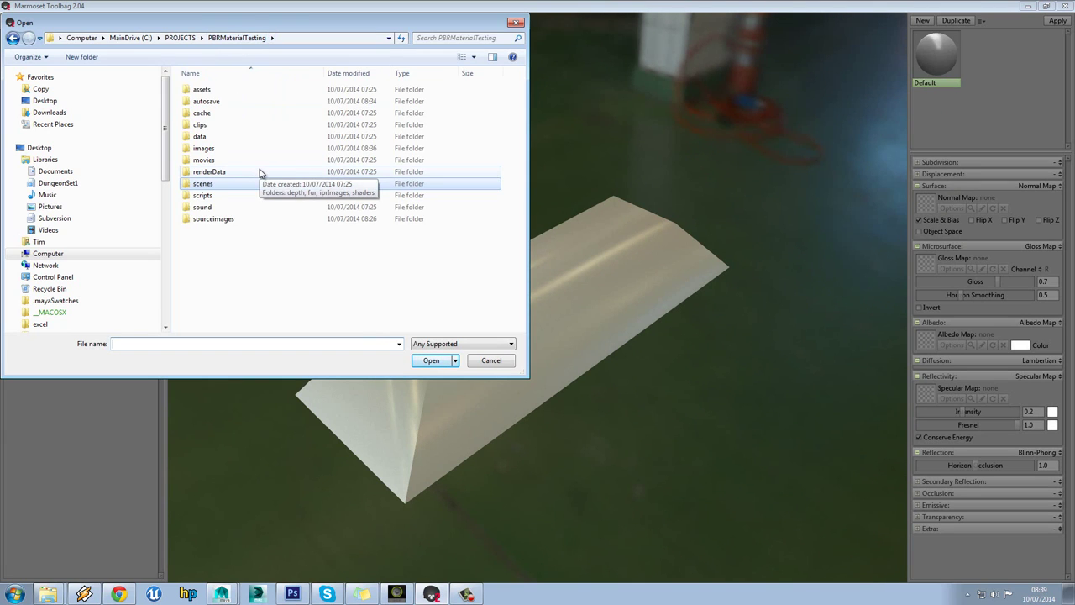
pyautogui.doubleClick(215, 219)
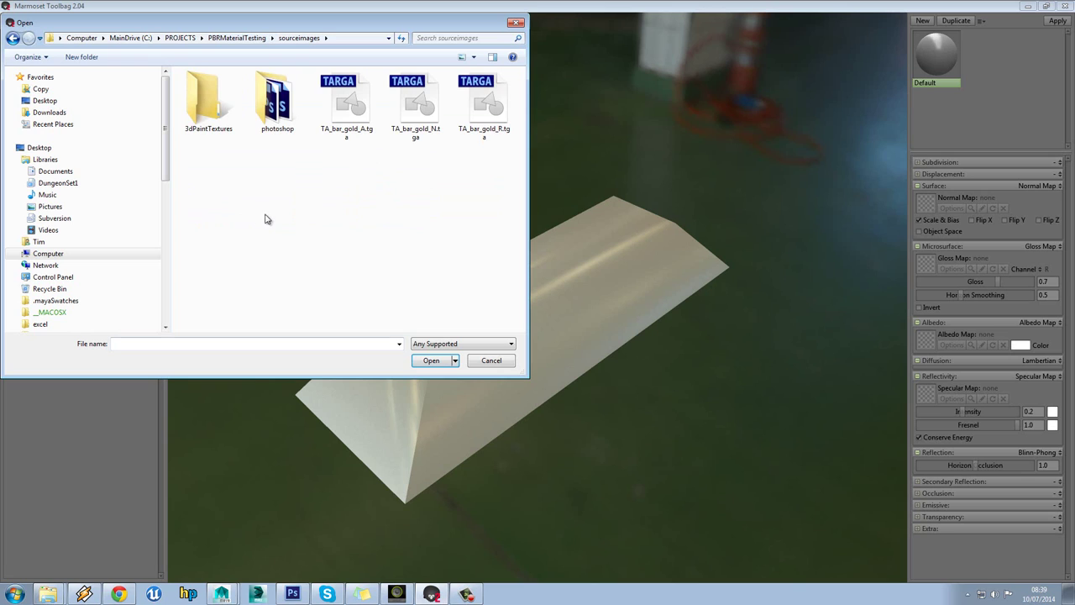
pyautogui.click(251, 39)
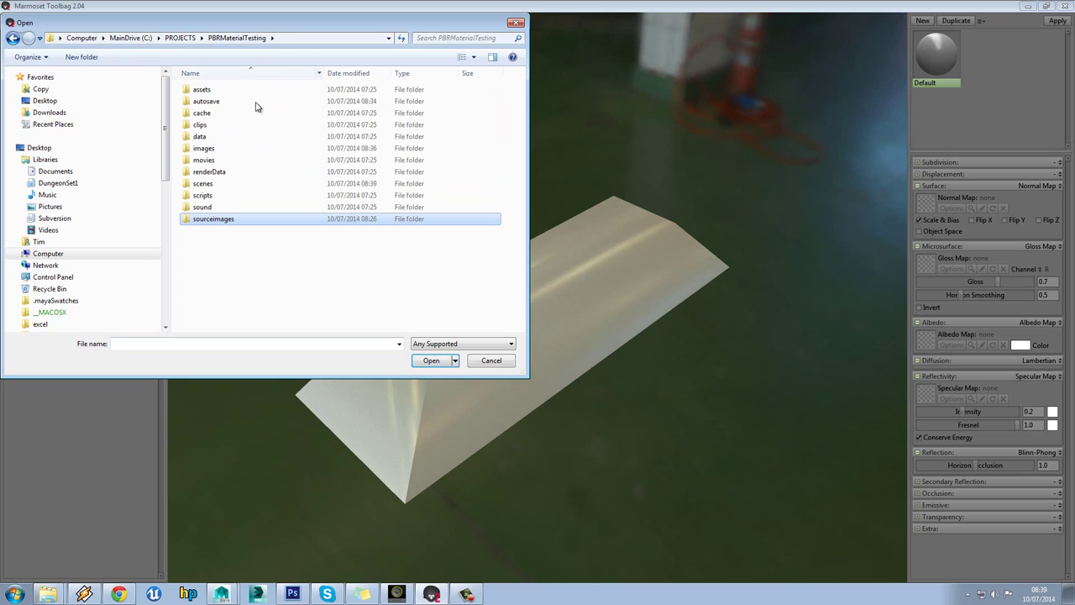
pyautogui.doubleClick(229, 150)
pyautogui.doubleClick(340, 100)
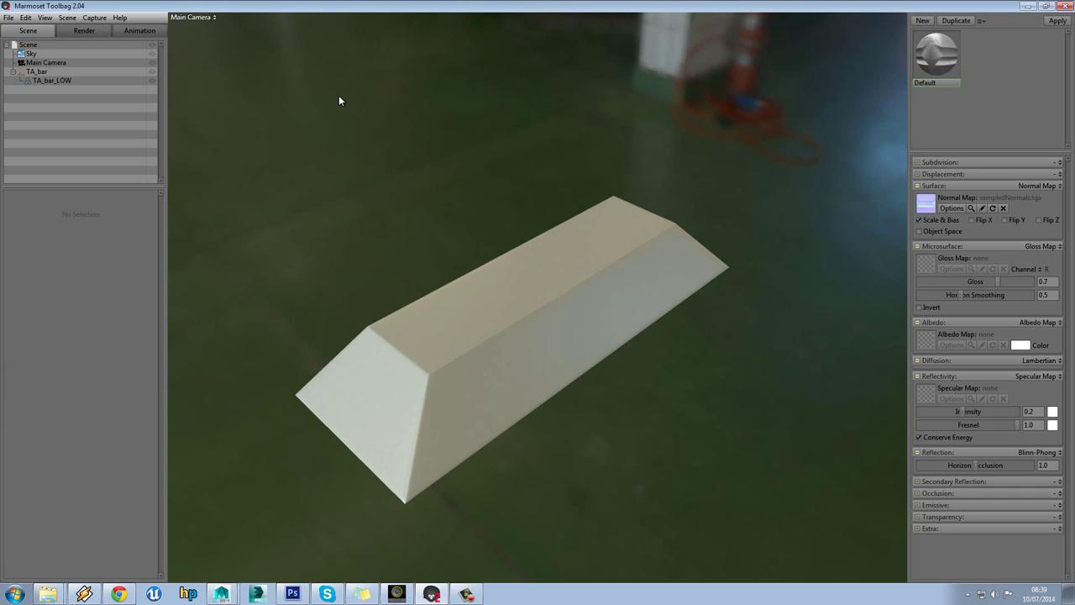
# - Examine how the baked normal map shades the edges and faces of the imported bar
pyautogui.moveTo(427, 177)
pyautogui.mouseDown()
pyautogui.moveTo(470, 176)
pyautogui.moveTo(370, 168)
pyautogui.moveTo(599, 179)
pyautogui.moveTo(630, 137)
pyautogui.moveTo(483, 111)
pyautogui.moveTo(445, 125)
pyautogui.moveTo(404, 180)
pyautogui.moveTo(403, 53)
pyautogui.moveTo(454, 13)
pyautogui.moveTo(442, 74)
pyautogui.moveTo(398, 182)
pyautogui.moveTo(427, 192)
pyautogui.mouseUp()
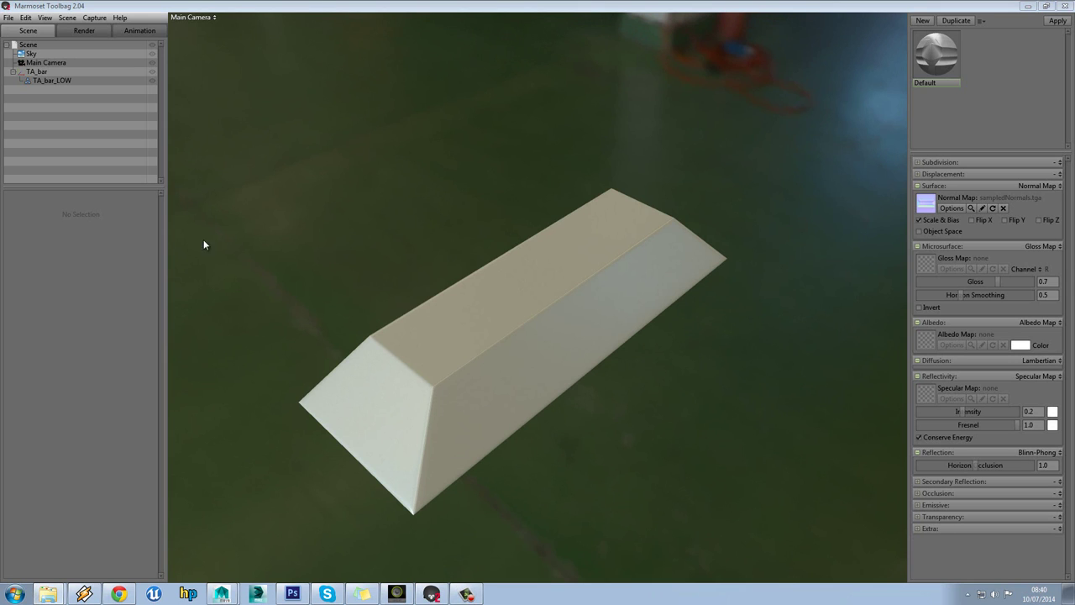
pyautogui.click(571, 328)
pyautogui.click(691, 361)
pyautogui.moveTo(692, 361); pyautogui.dragTo(670, 352)
# - Switch back to Maya and select TA_bar_LOW at the centre of the scene
pyautogui.click(222, 593)
pyautogui.keyDown('alt'); pyautogui.moveTo(552, 318); pyautogui.dragTo(557, 311); pyautogui.keyUp('alt')
pyautogui.keyDown('alt'); pyautogui.moveTo(558, 312); pyautogui.dragTo(510, 315, button='right'); pyautogui.keyUp('alt')
pyautogui.click(510, 315)
pyautogui.keyDown('alt'); pyautogui.moveTo(510, 315); pyautogui.dragTo(419, 286); pyautogui.keyUp('alt')
pyautogui.keyDown('alt'); pyautogui.moveTo(568, 316); pyautogui.dragTo(496, 305, button='middle'); pyautogui.keyUp('alt')
pyautogui.moveTo(496, 306)
pyautogui.keyDown('alt'); pyautogui.mouseDown(button='right')
pyautogui.moveTo(516, 328)
pyautogui.moveTo(495, 323)
pyautogui.mouseUp(button='right'); pyautogui.keyUp('alt')
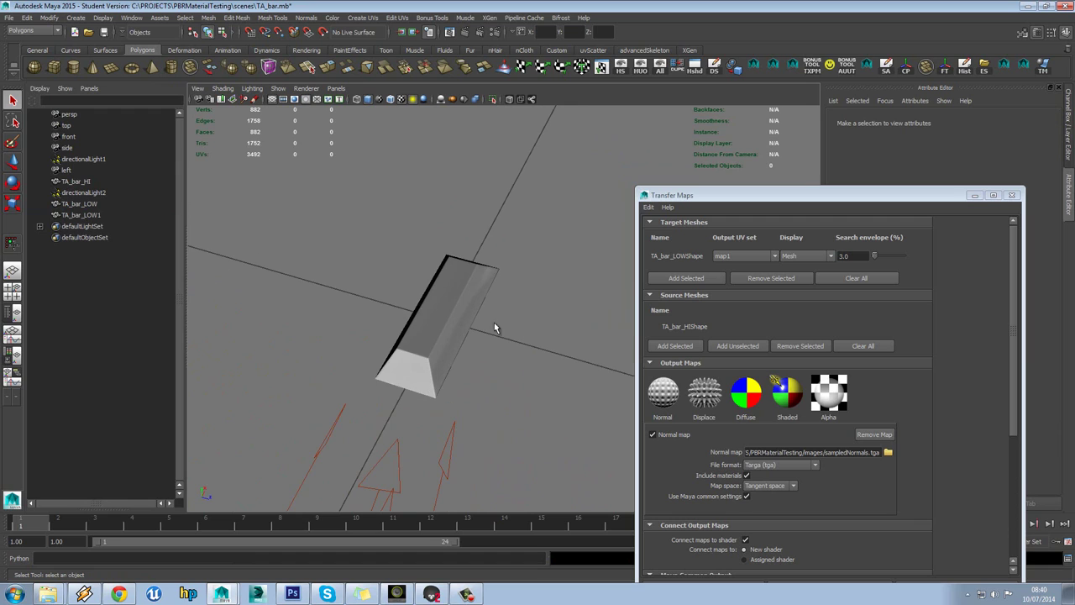
pyautogui.keyDown('alt'); pyautogui.moveTo(452, 313); pyautogui.dragTo(423, 328); pyautogui.keyUp('alt')
pyautogui.click(446, 309)
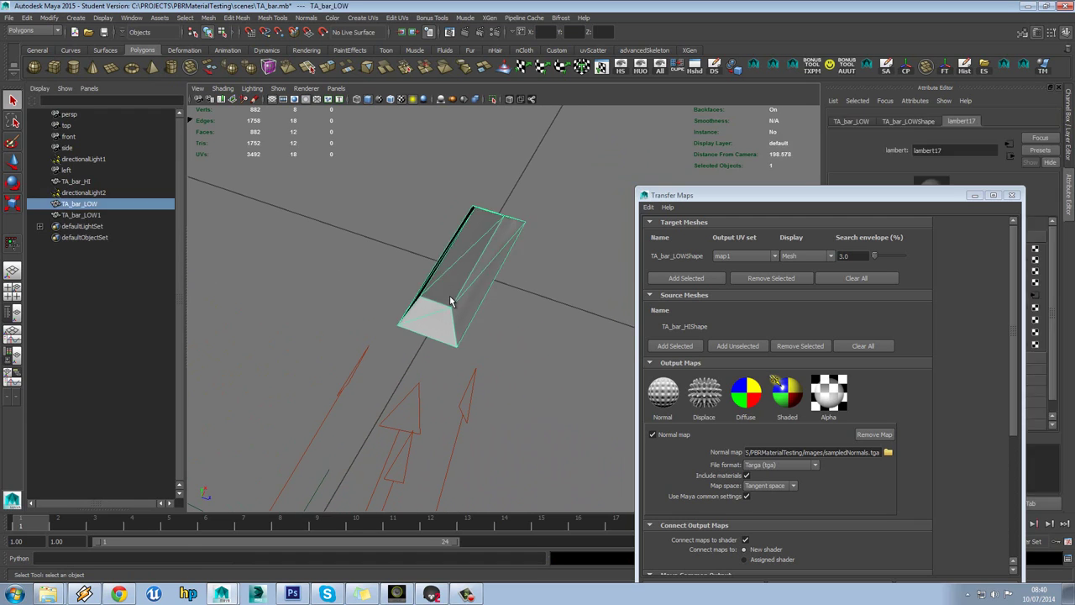
# - Examine the smooth shading across the faces and edges of TA_bar_LOW from several angles
pyautogui.press('w')
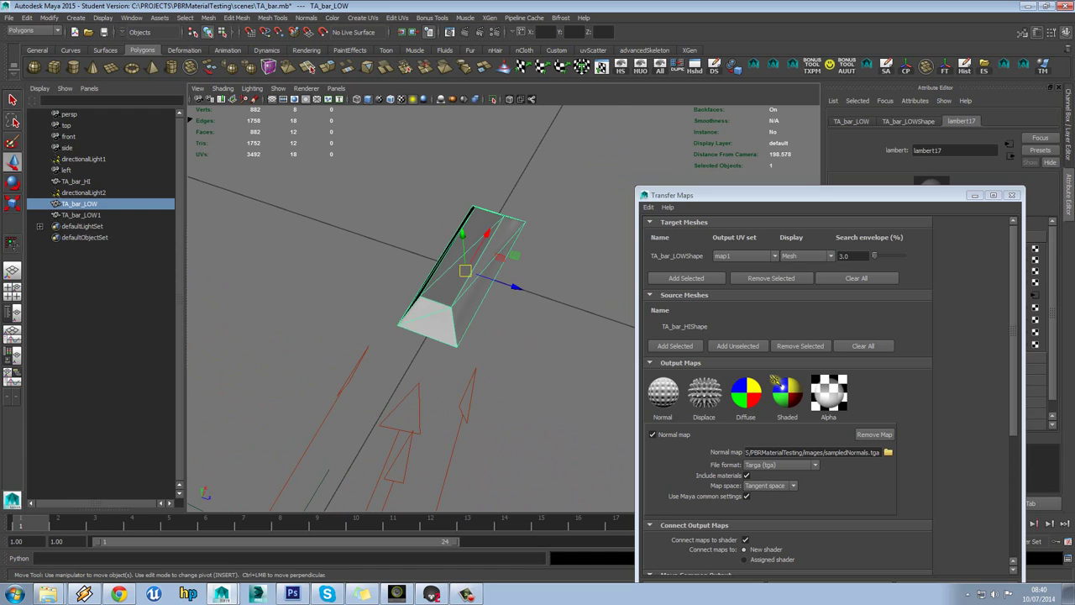
pyautogui.click(516, 343)
pyautogui.keyDown('alt'); pyautogui.moveTo(516, 343); pyautogui.dragTo(473, 274); pyautogui.keyUp('alt')
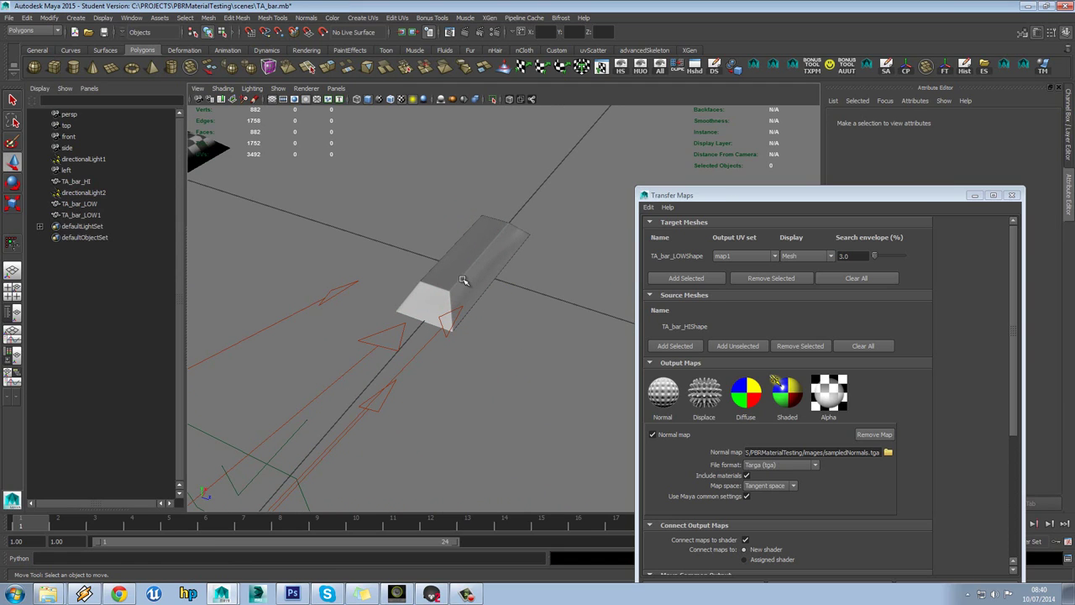
pyautogui.scroll(4, 488, 288)
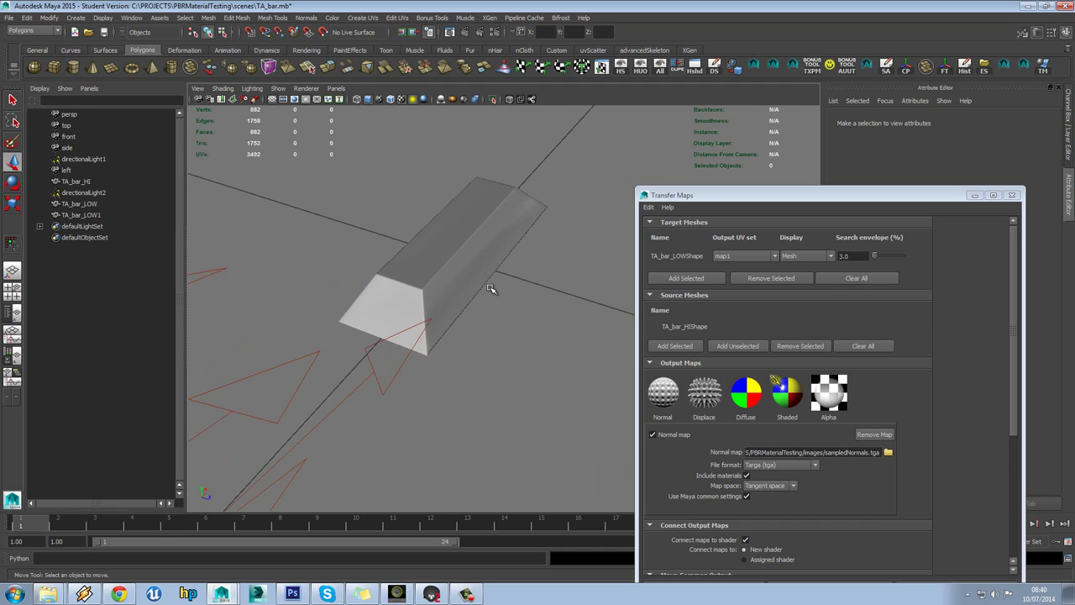
pyautogui.moveTo(492, 290)
pyautogui.keyDown('alt'); pyautogui.mouseDown()
pyautogui.moveTo(481, 314)
pyautogui.moveTo(470, 291)
pyautogui.mouseUp(); pyautogui.keyUp('alt')
pyautogui.click(461, 291)
pyautogui.keyDown('alt'); pyautogui.moveTo(440, 296); pyautogui.dragTo(475, 305, button='right'); pyautogui.keyUp('alt')
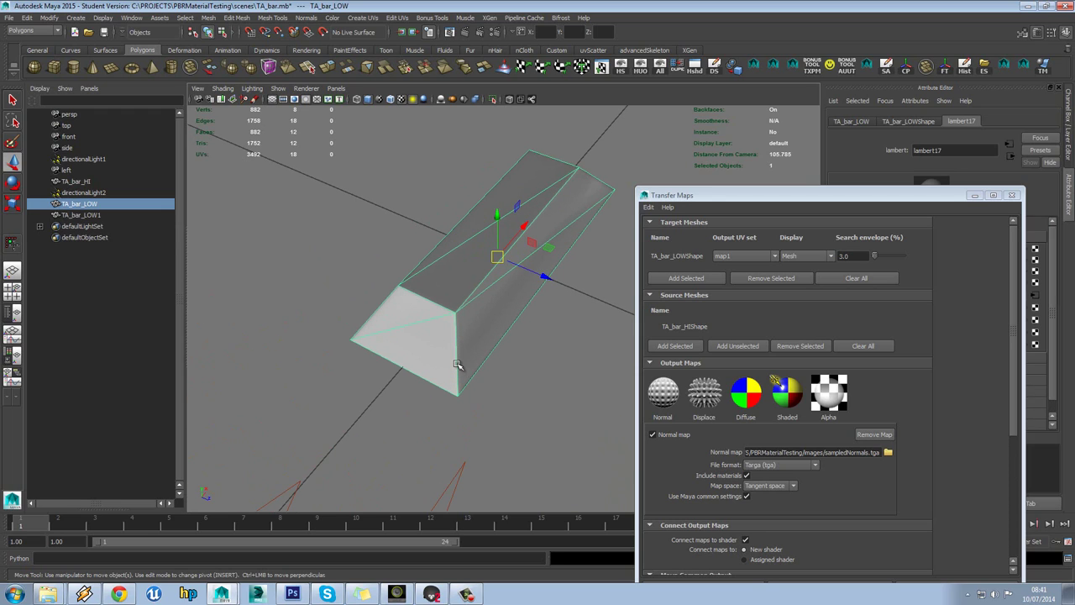
pyautogui.click(309, 18)
pyautogui.click(317, 141)
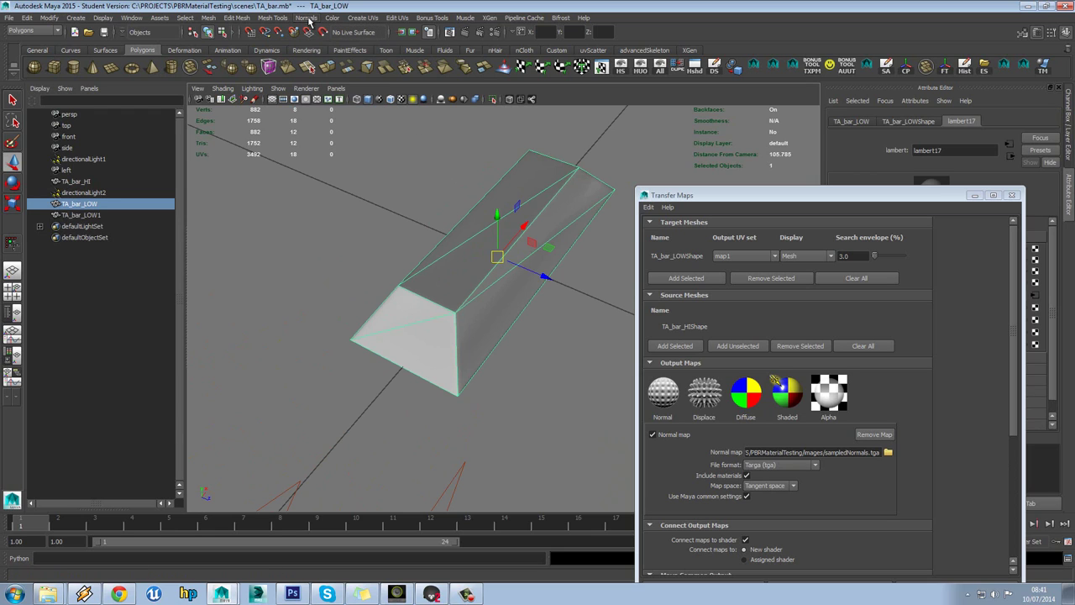
pyautogui.keyDown('alt'); pyautogui.moveTo(504, 290); pyautogui.dragTo(445, 292); pyautogui.keyUp('alt')
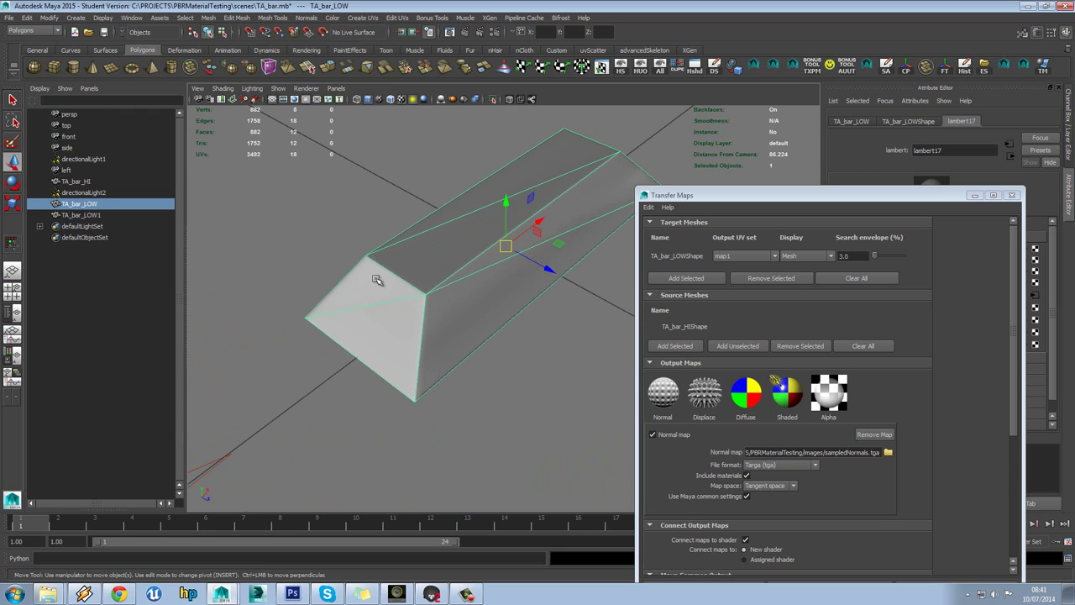
pyautogui.keyDown('alt'); pyautogui.moveTo(538, 263); pyautogui.dragTo(481, 263); pyautogui.keyUp('alt')
pyautogui.keyDown('alt'); pyautogui.moveTo(518, 307); pyautogui.dragTo(520, 283); pyautogui.keyUp('alt')
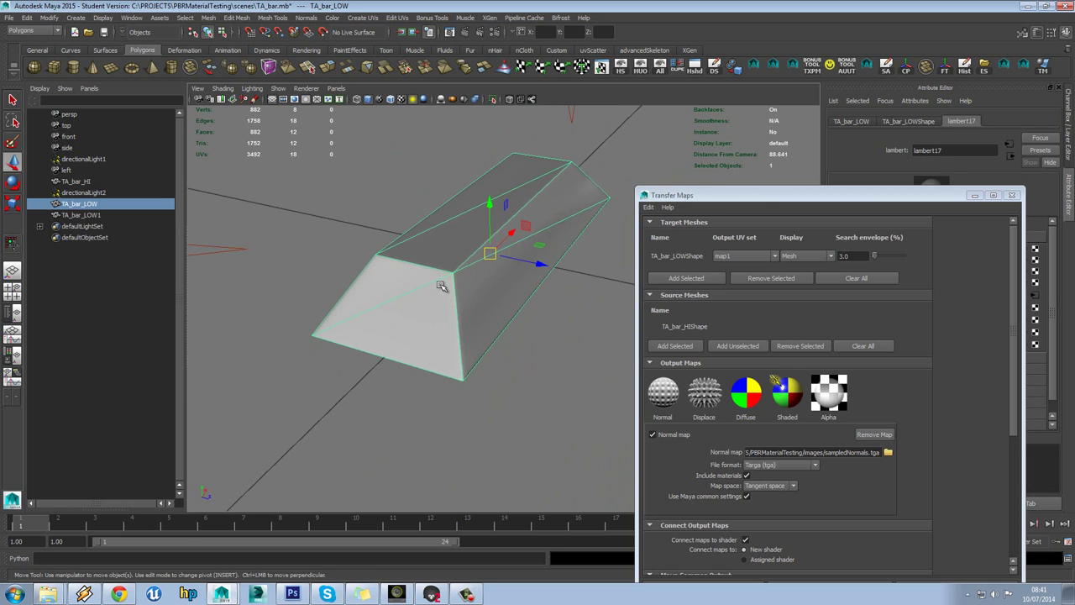
pyautogui.keyDown('alt'); pyautogui.moveTo(444, 288); pyautogui.dragTo(415, 264); pyautogui.keyUp('alt')
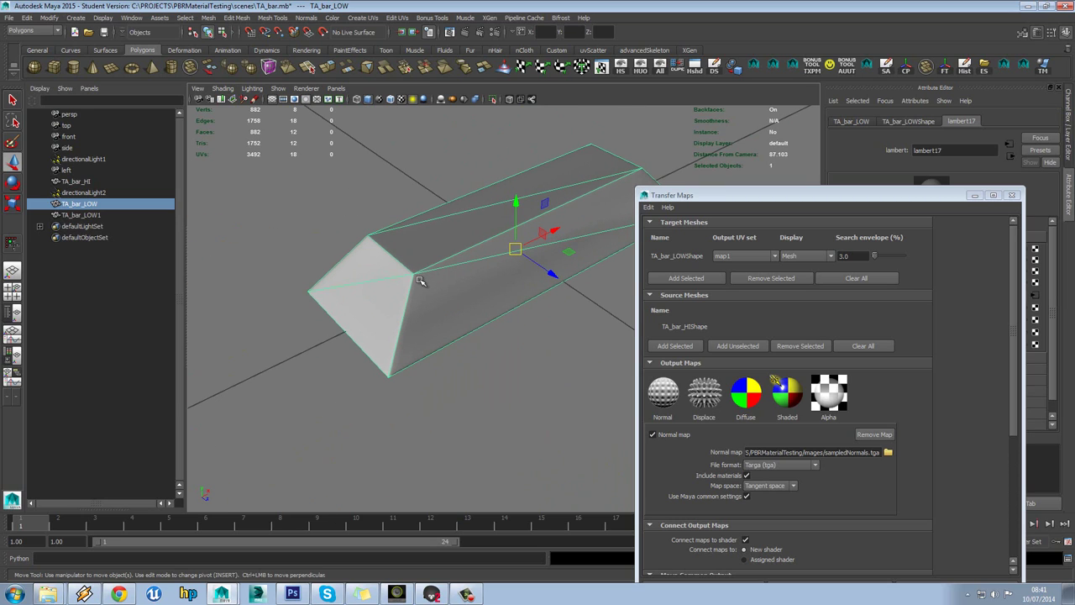
pyautogui.keyDown('alt'); pyautogui.moveTo(420, 283); pyautogui.dragTo(411, 243); pyautogui.keyUp('alt')
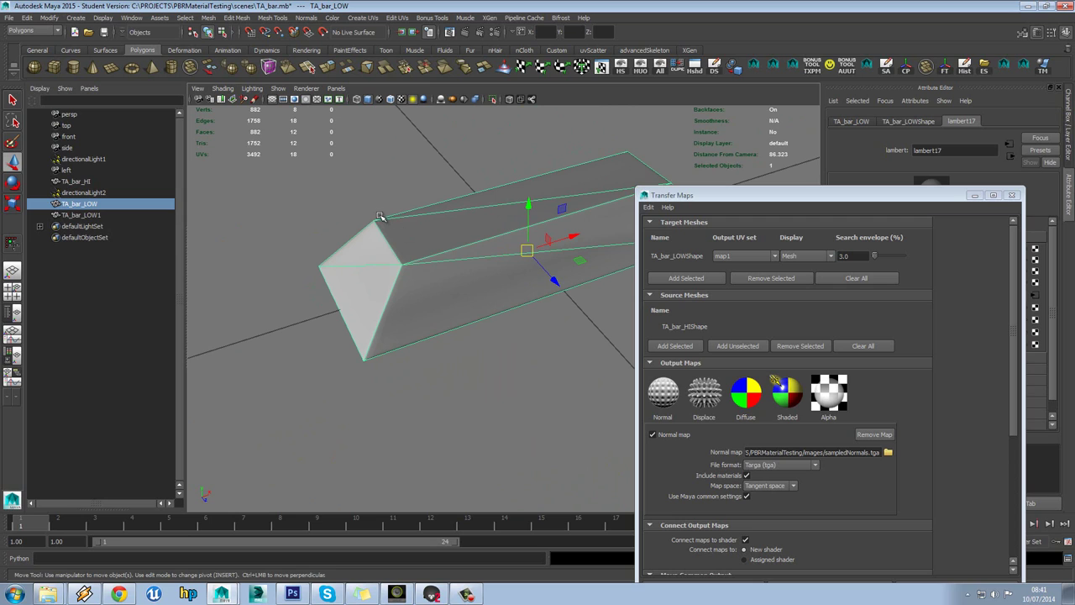
pyautogui.keyDown('alt'); pyautogui.moveTo(440, 369); pyautogui.dragTo(490, 333); pyautogui.keyUp('alt')
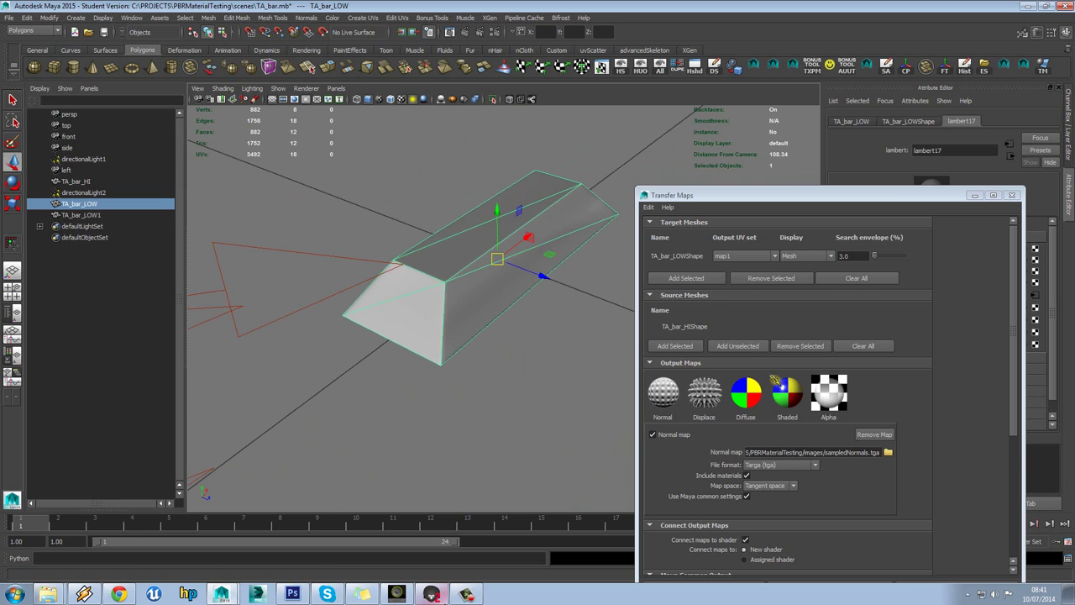
# - Switch to Marmoset Toolbag and inspect how the normal map shades the imported bar's edges and faces
pyautogui.click(432, 594)
pyautogui.moveTo(578, 339); pyautogui.dragTo(610, 272)
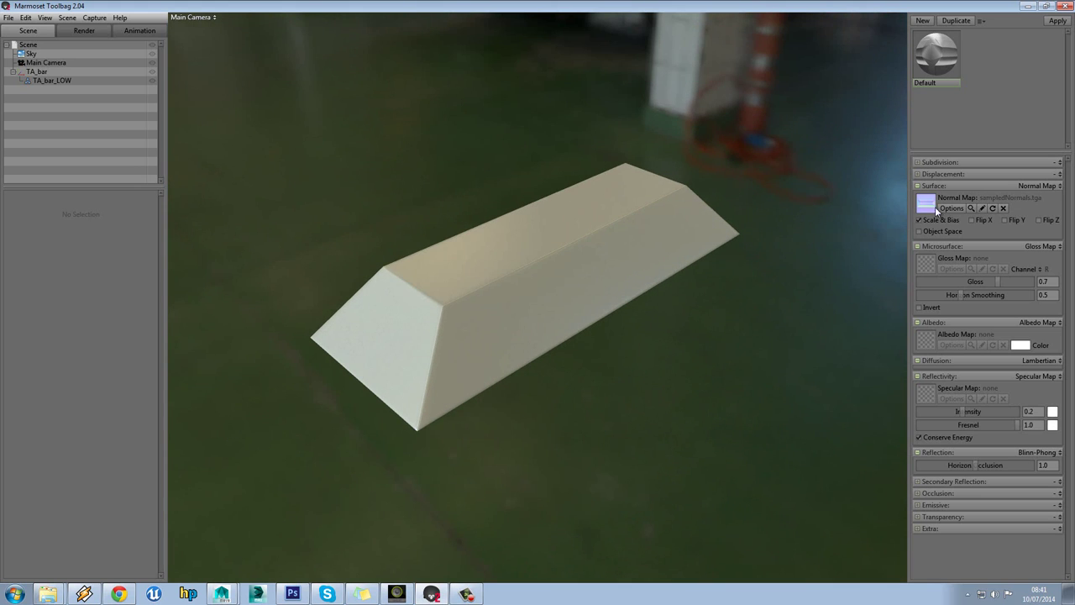
pyautogui.moveTo(486, 331)
pyautogui.mouseDown()
pyautogui.moveTo(523, 366)
pyautogui.moveTo(533, 348)
pyautogui.moveTo(493, 324)
pyautogui.mouseUp()
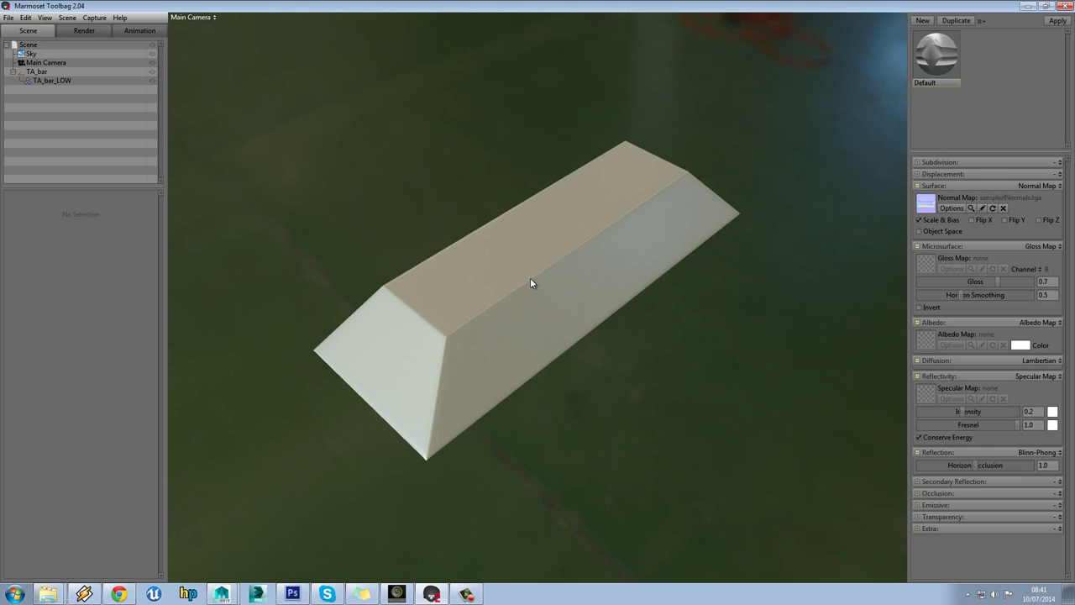
pyautogui.moveTo(590, 260); pyautogui.dragTo(624, 257)
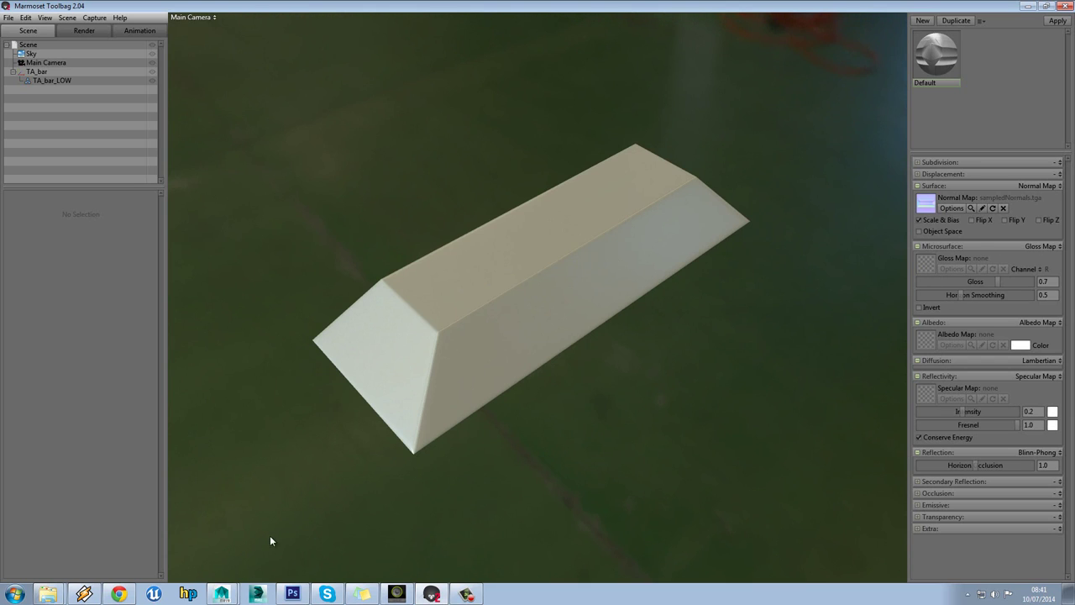
# - Switch to Photoshop, close sampledNormals.tga and return the DONTNOD graphic chart to its Open history state
pyautogui.click(302, 594)
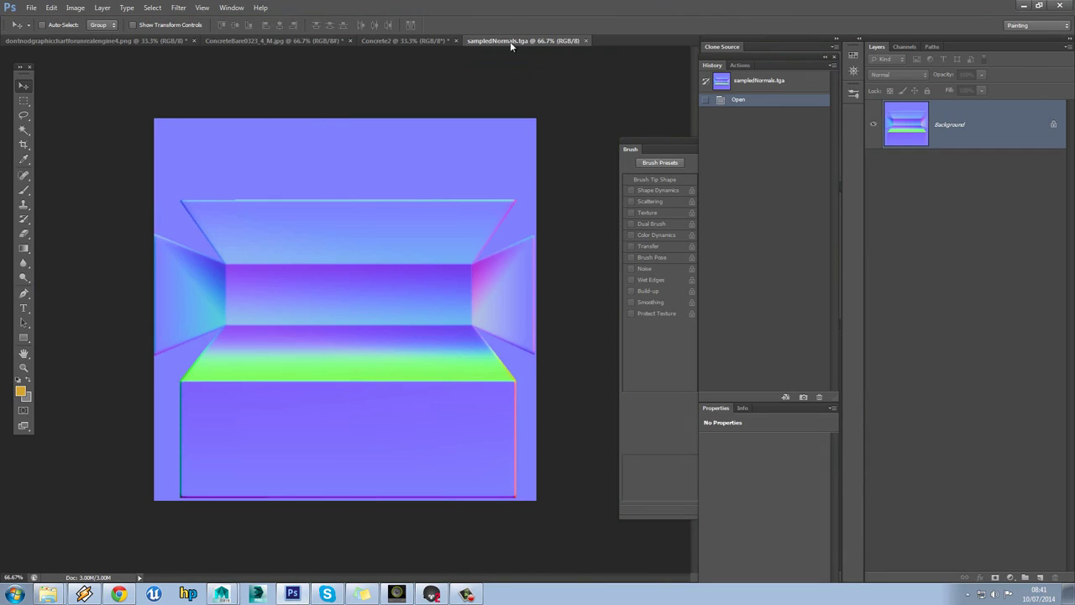
pyautogui.click(586, 40)
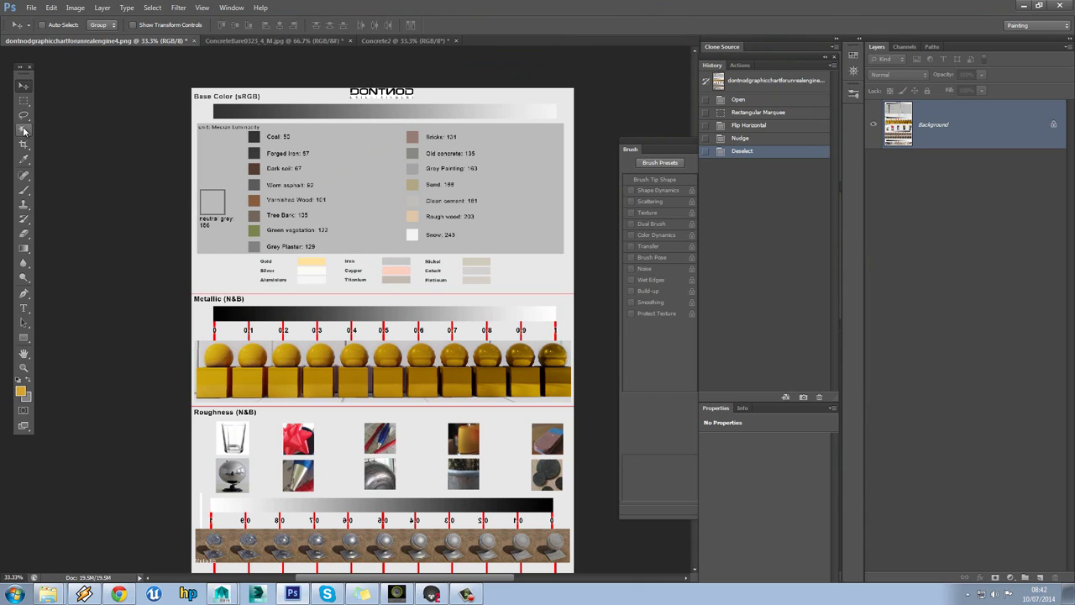
pyautogui.scroll(-3, 361, 280)
pyautogui.press('m')
pyautogui.click(739, 100)
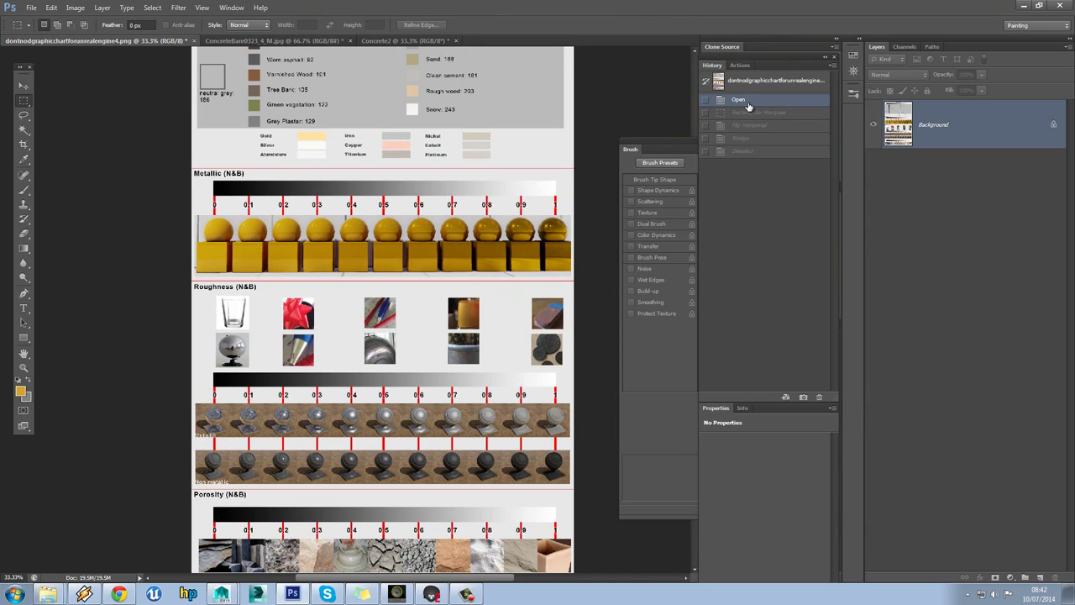
pyautogui.scroll(-1, 453, 211)
pyautogui.scroll(1, 450, 219)
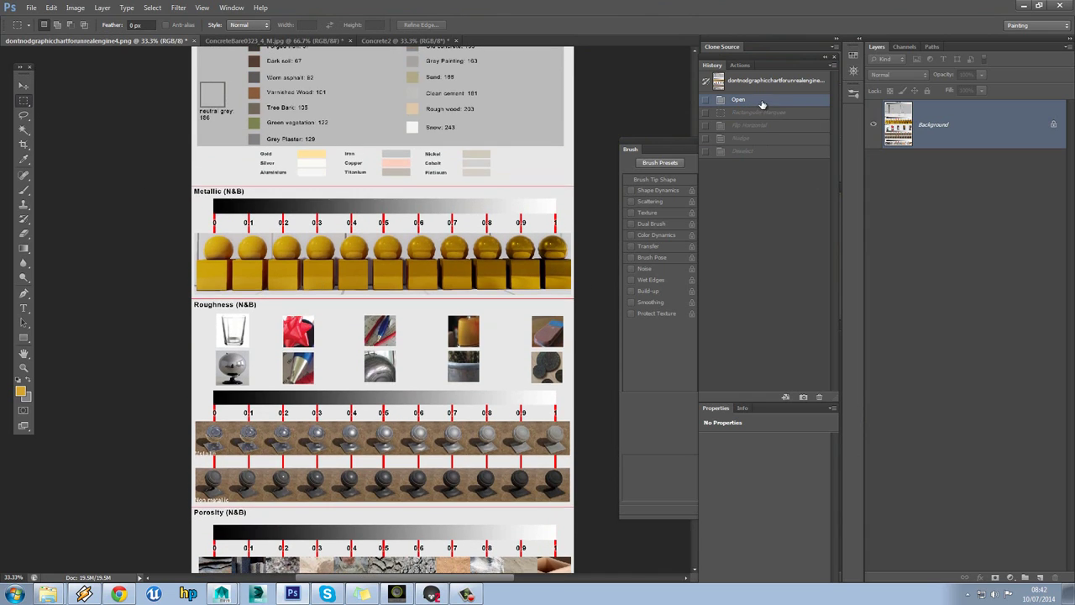
pyautogui.scroll(-1, 368, 286)
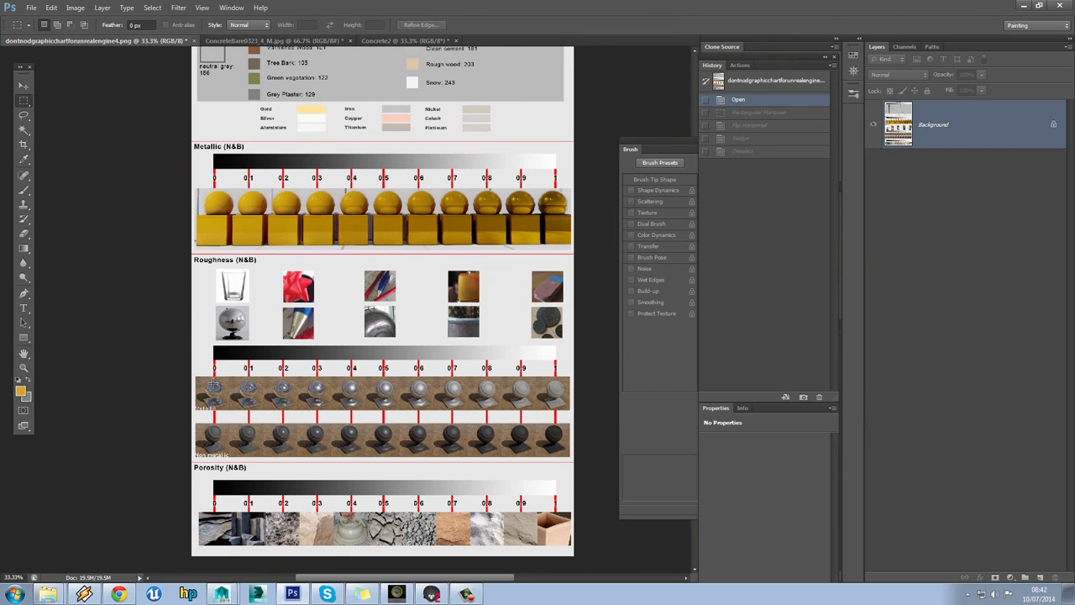
pyautogui.scroll(1, 221, 359)
pyautogui.scroll(-2, 299, 362)
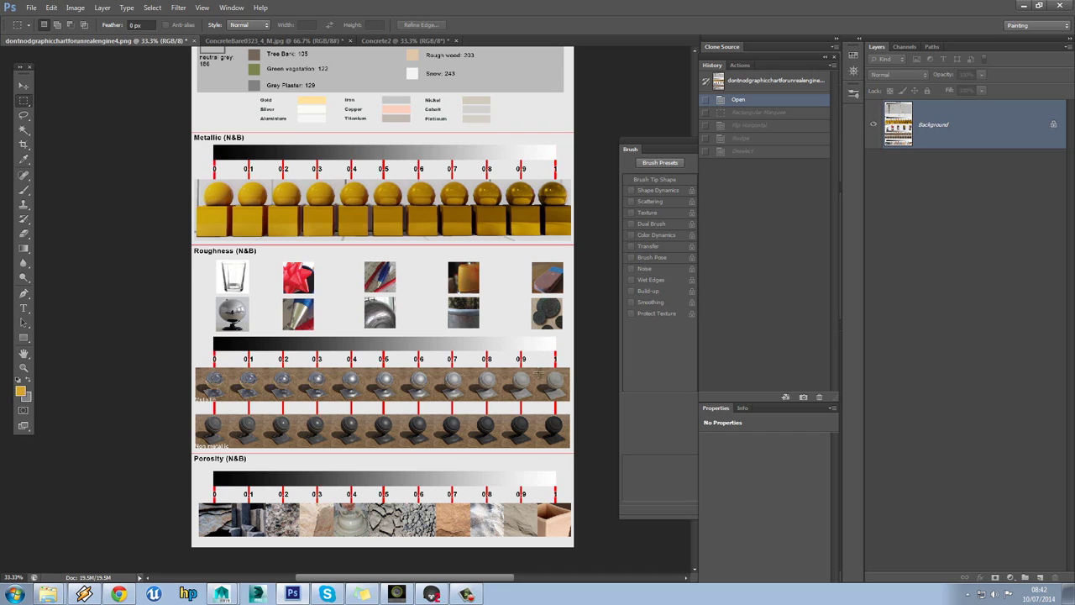
pyautogui.moveTo(207, 334); pyautogui.dragTo(203, 368)
pyautogui.click(565, 368)
pyautogui.click(227, 374)
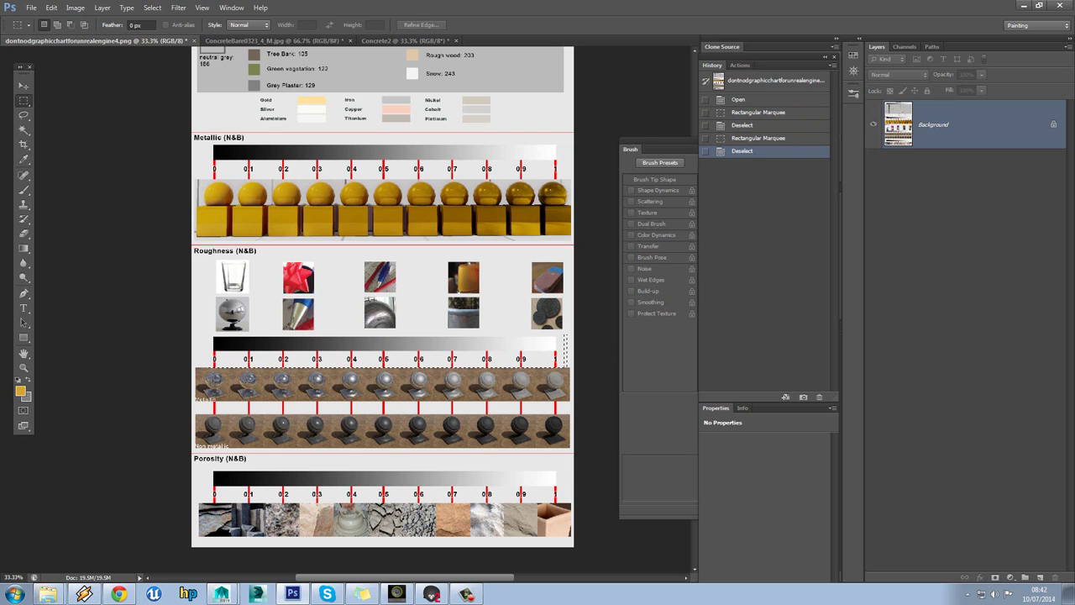
pyautogui.click(23, 367)
pyautogui.click(316, 417)
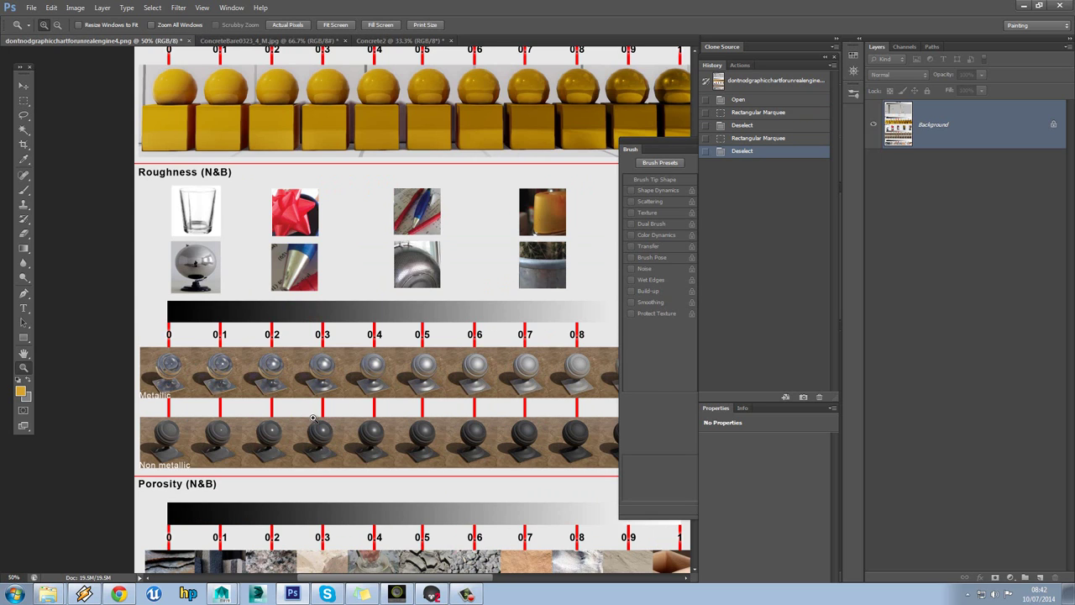
pyautogui.keyDown('alt'); pyautogui.click(272, 376); pyautogui.keyUp('alt')
# - Flip the Roughness gradient bar and its number scale horizontally on the chart, and clear the selection
pyautogui.click(23, 100)
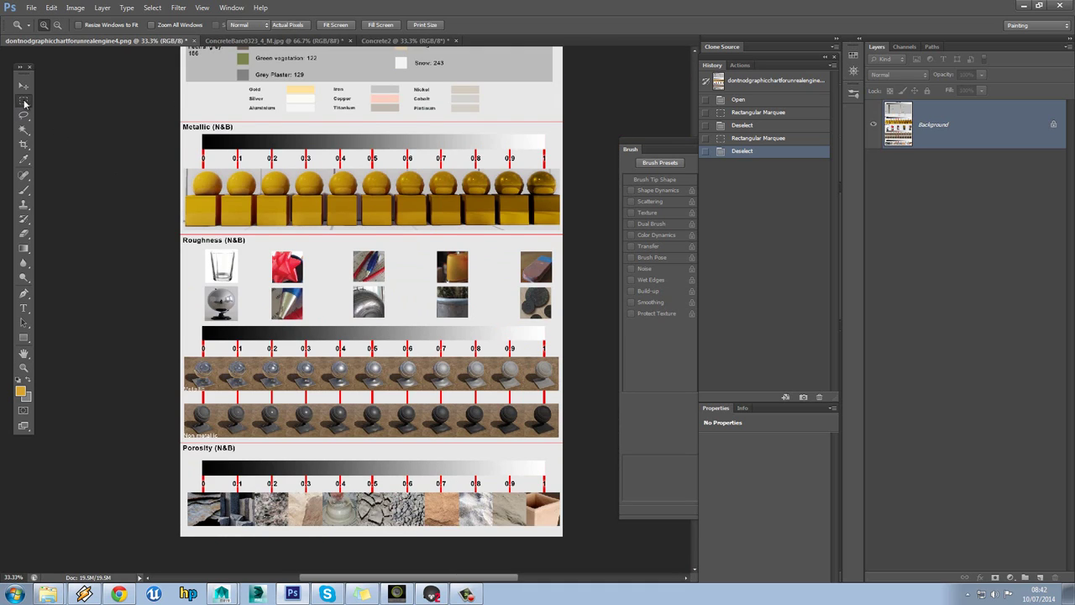
pyautogui.moveTo(190, 323); pyautogui.dragTo(554, 357)
pyautogui.press('Up')
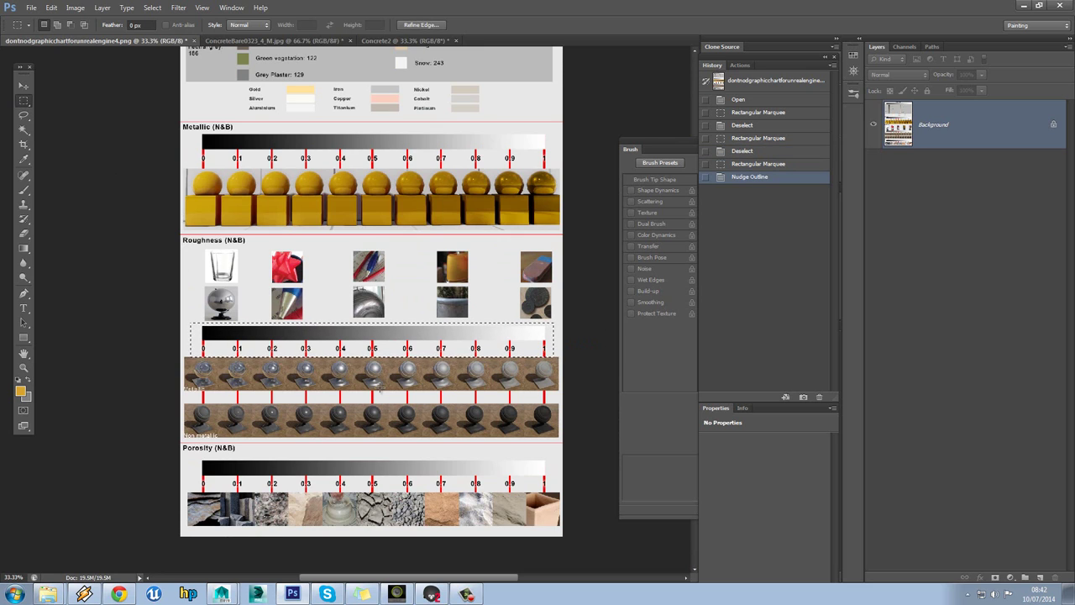
pyautogui.click(54, 10)
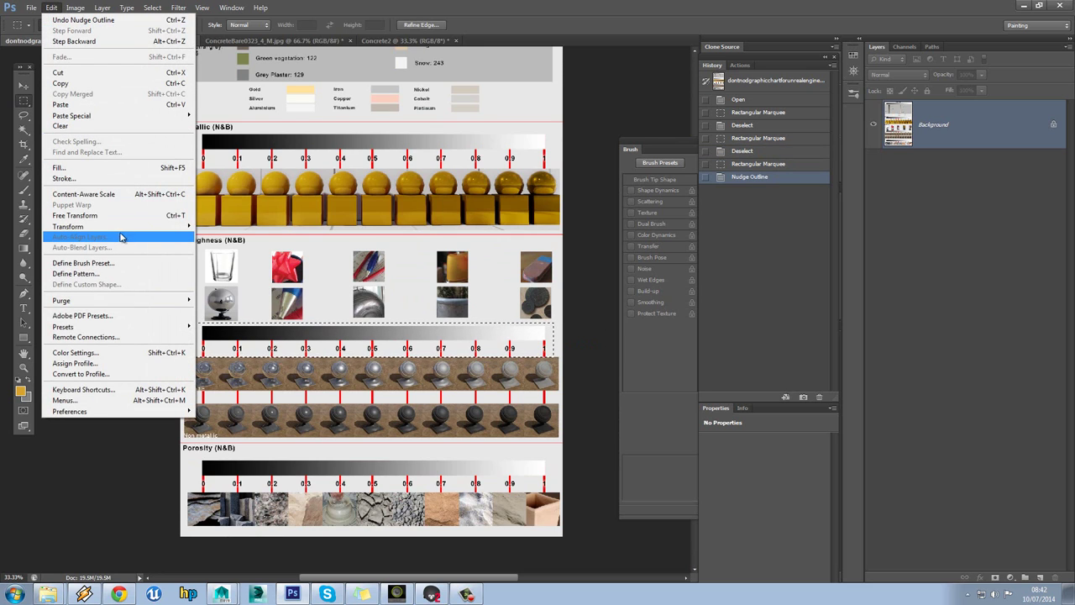
pyautogui.moveTo(119, 228)
pyautogui.click(268, 348)
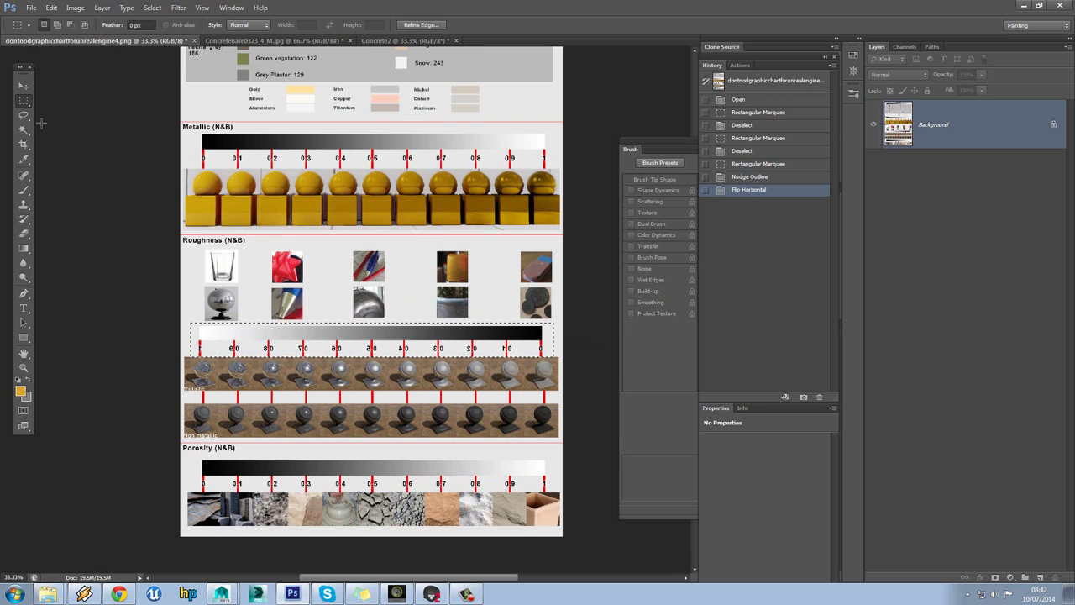
pyautogui.hotkey('ctrl', 'd')
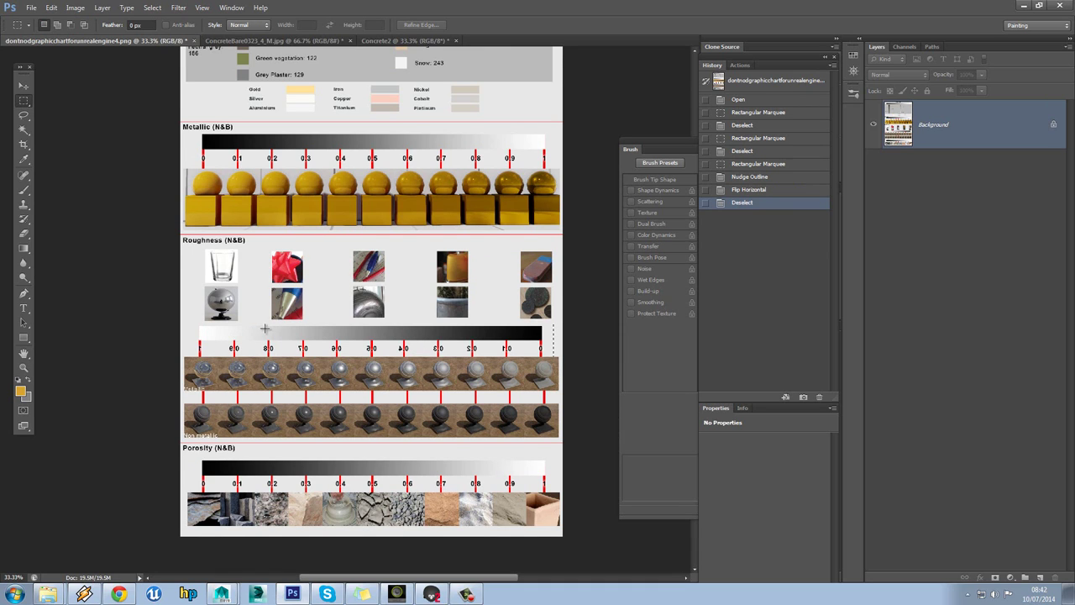
# - Sample the Gold swatch below the Base Color section of the chart as the foreground colour
pyautogui.scroll(2, 265, 328)
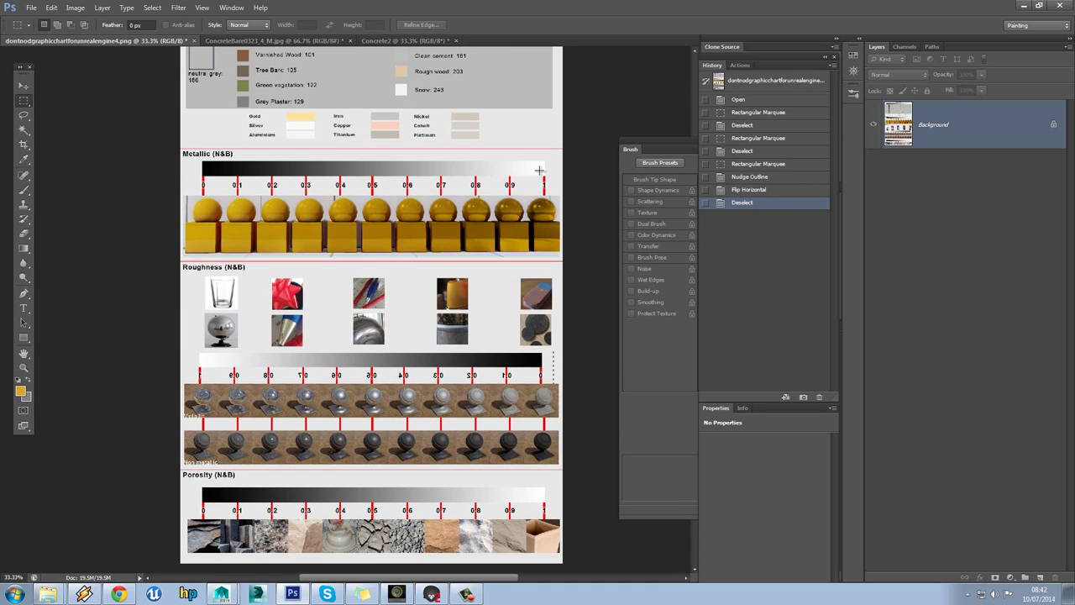
pyautogui.scroll(-2, 478, 252)
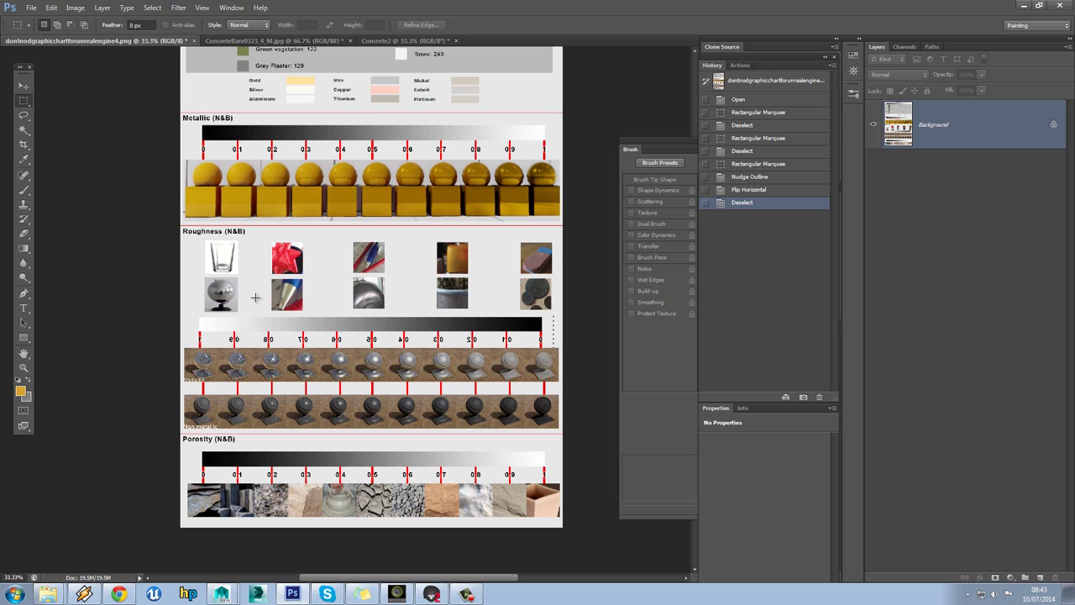
pyautogui.scroll(5, 256, 295)
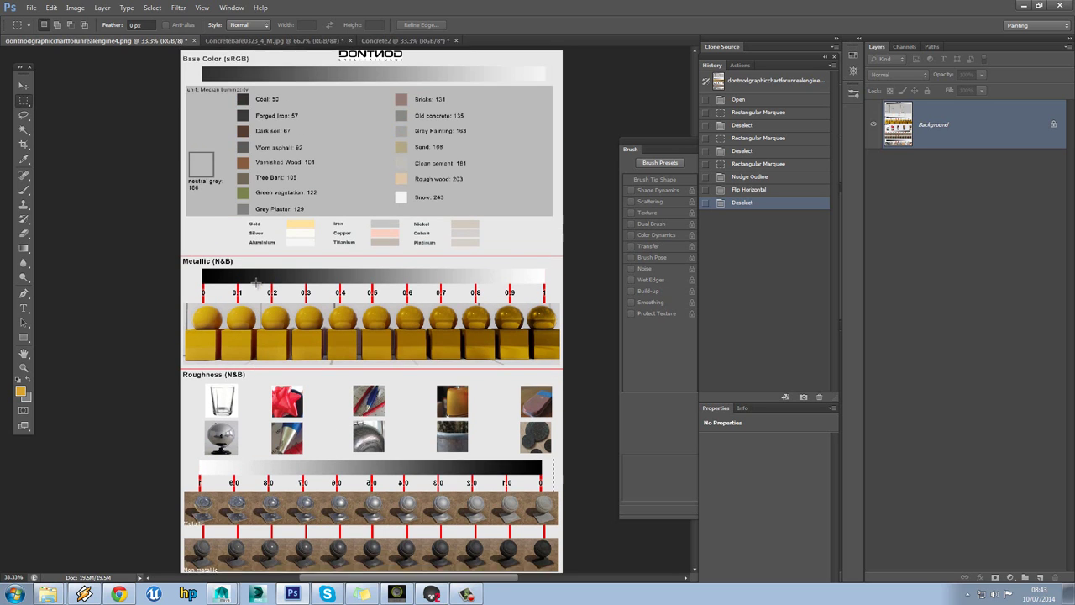
pyautogui.click(24, 367)
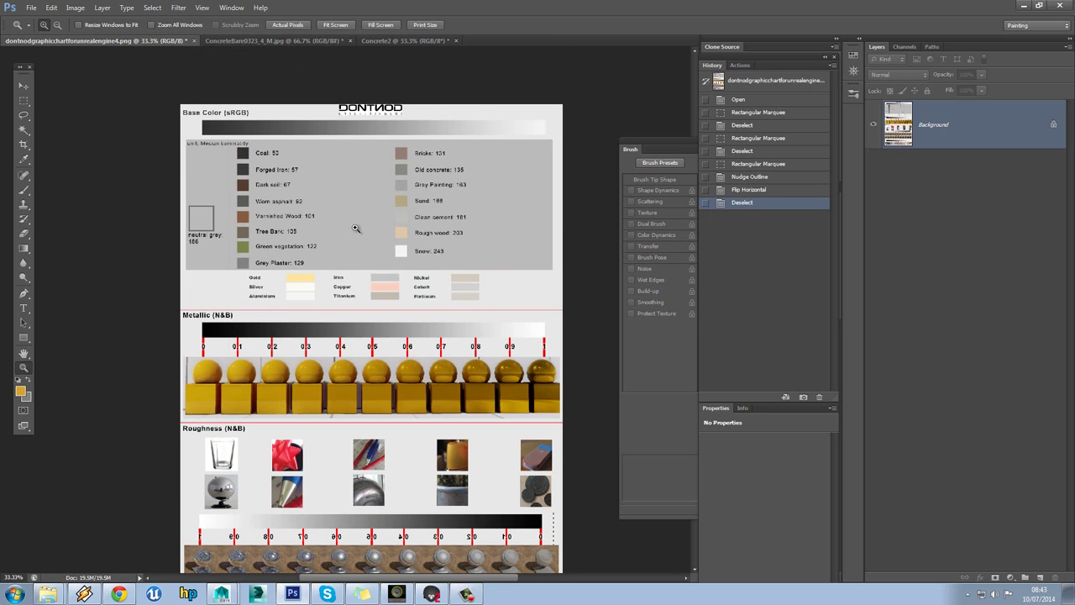
pyautogui.click(356, 227)
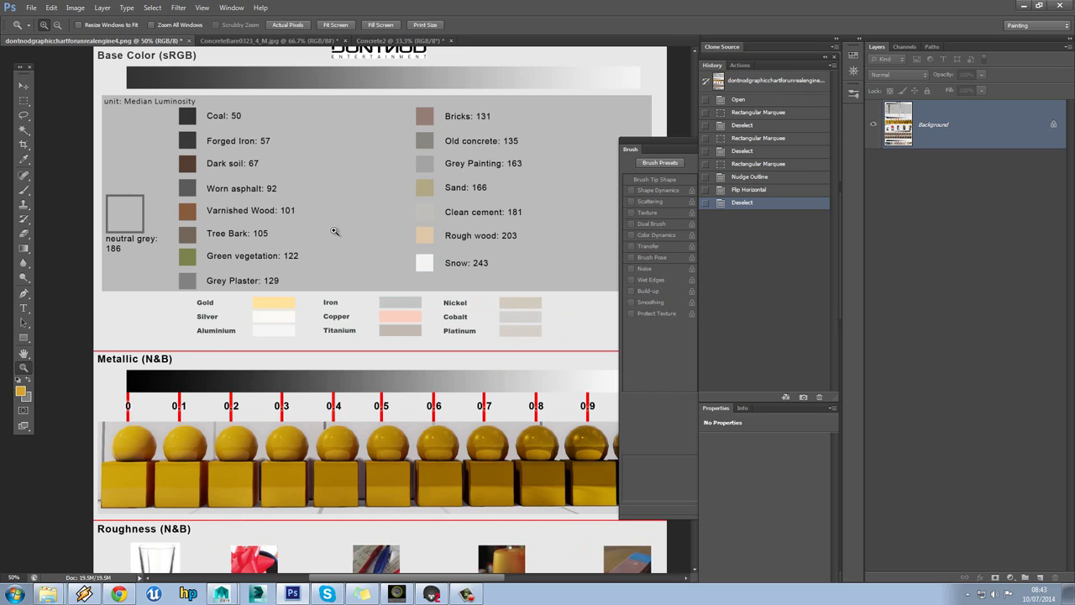
pyautogui.scroll(1, 333, 233)
pyautogui.scroll(1, 333, 233)
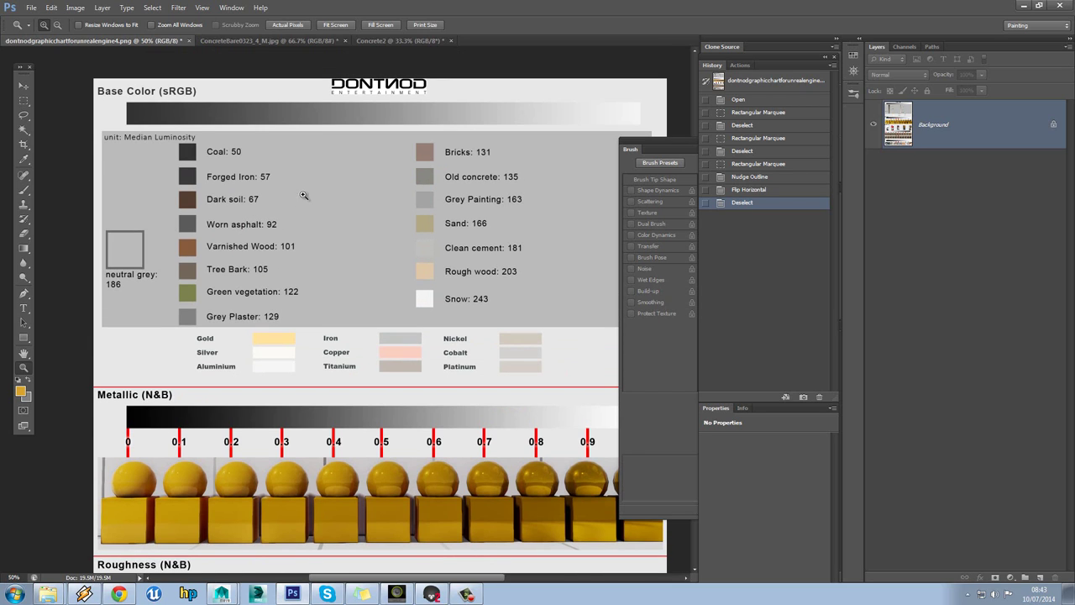
pyautogui.click(23, 190)
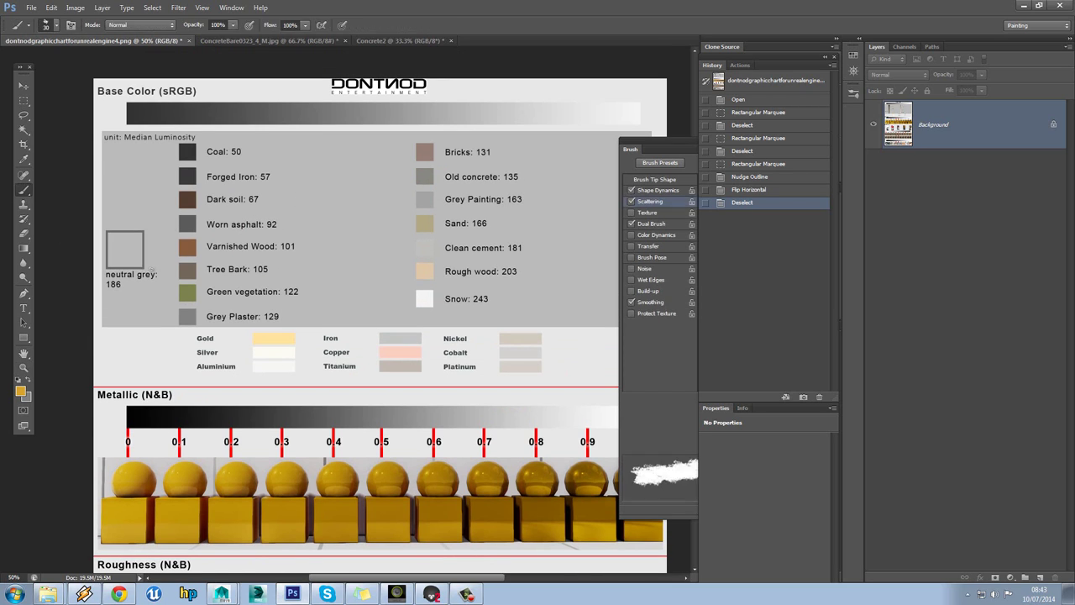
pyautogui.keyDown('alt'); pyautogui.click(275, 337); pyautogui.keyUp('alt')
# - Create a 1024 x 1024 pixel RGB document and fill its background with the sampled gold foreground colour
pyautogui.hotkey('ctrl', 'n')
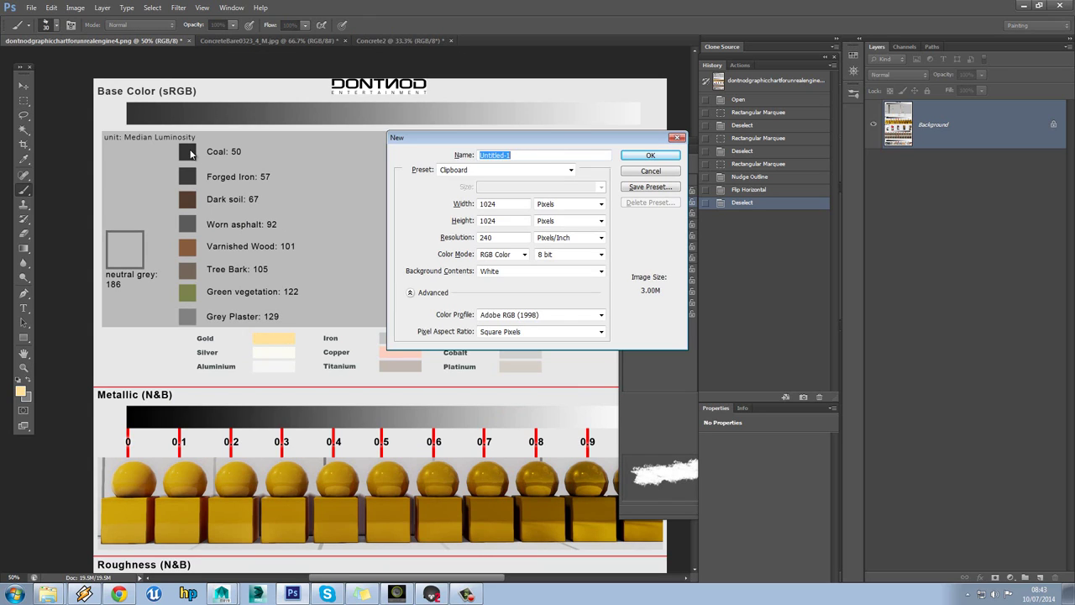
pyautogui.doubleClick(513, 203)
pyautogui.doubleClick(519, 220)
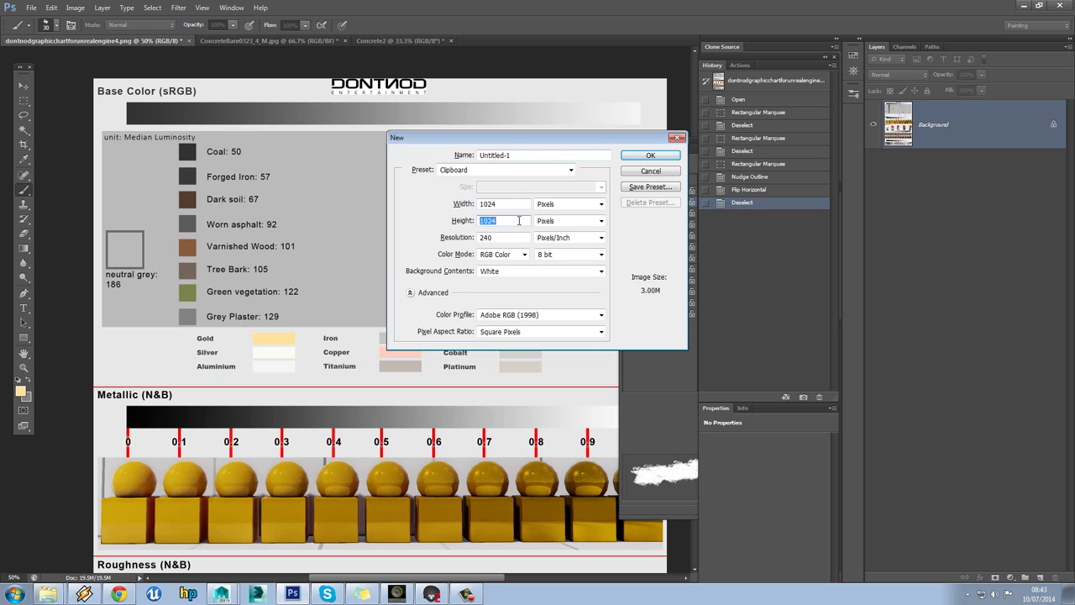
pyautogui.click(648, 155)
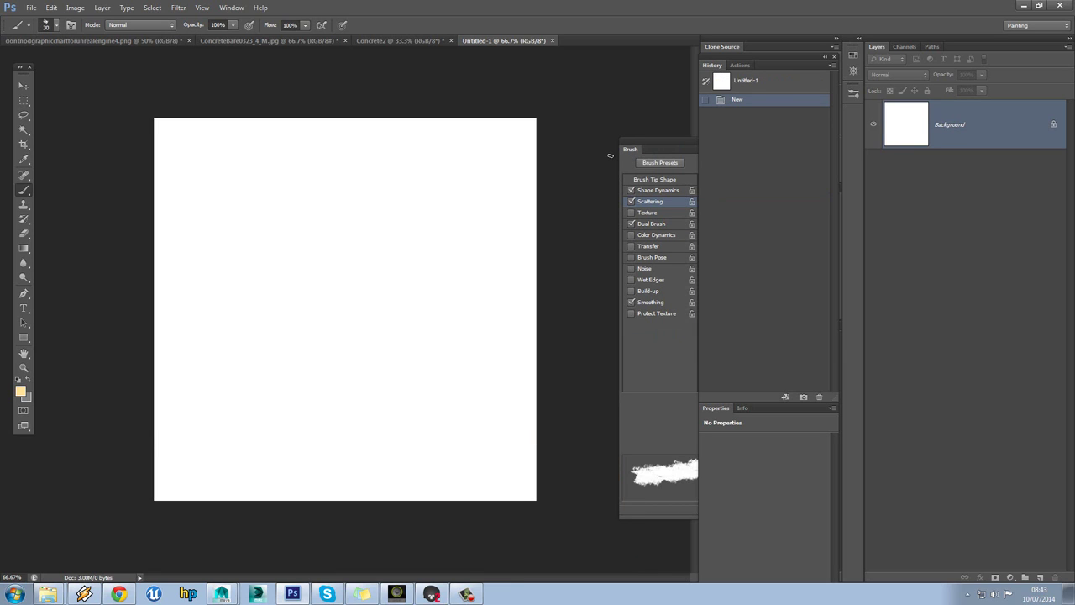
pyautogui.hotkey('ctrl', 'BackSpace')
pyautogui.hotkey('alt', 'BackSpace')
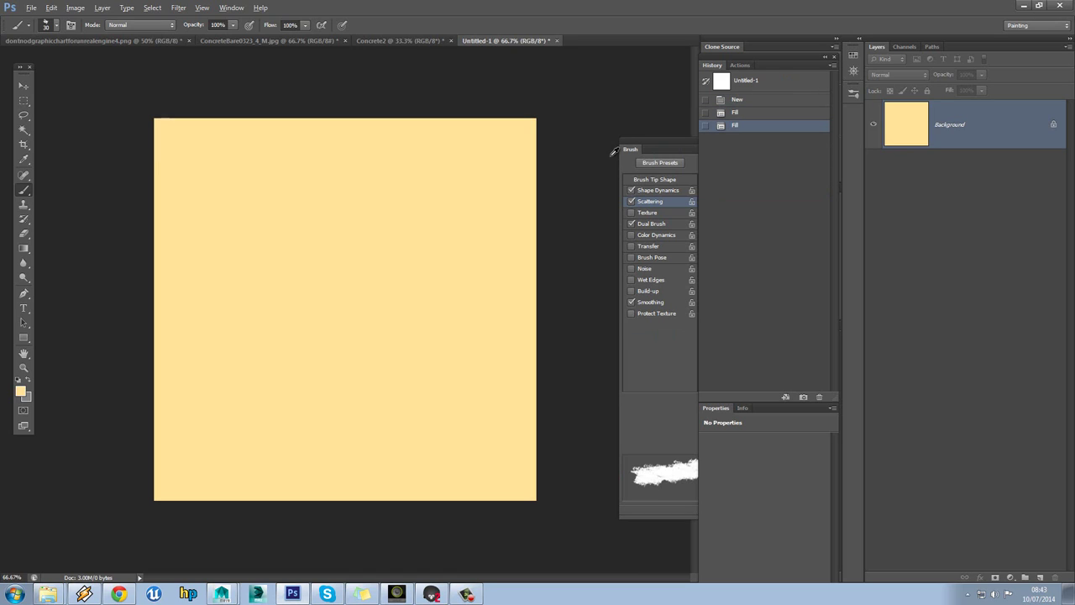
pyautogui.press('alt')
# - Add an alpha channel filled with pure white (RGB 255, 255, 255) and reselect the RGB composite channel
pyautogui.click(907, 47)
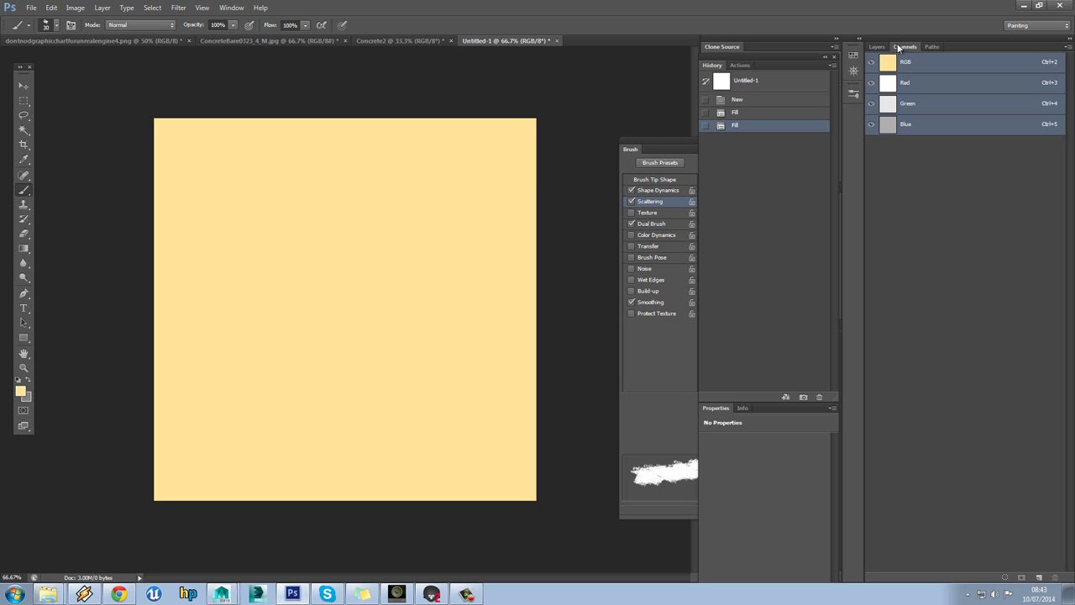
pyautogui.click(1039, 578)
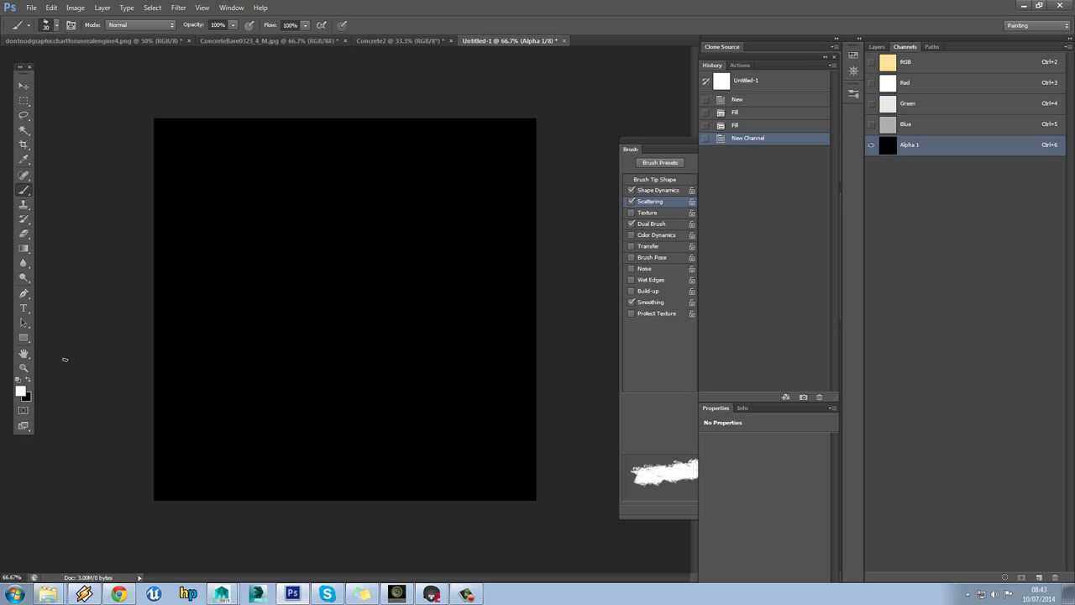
pyautogui.click(21, 392)
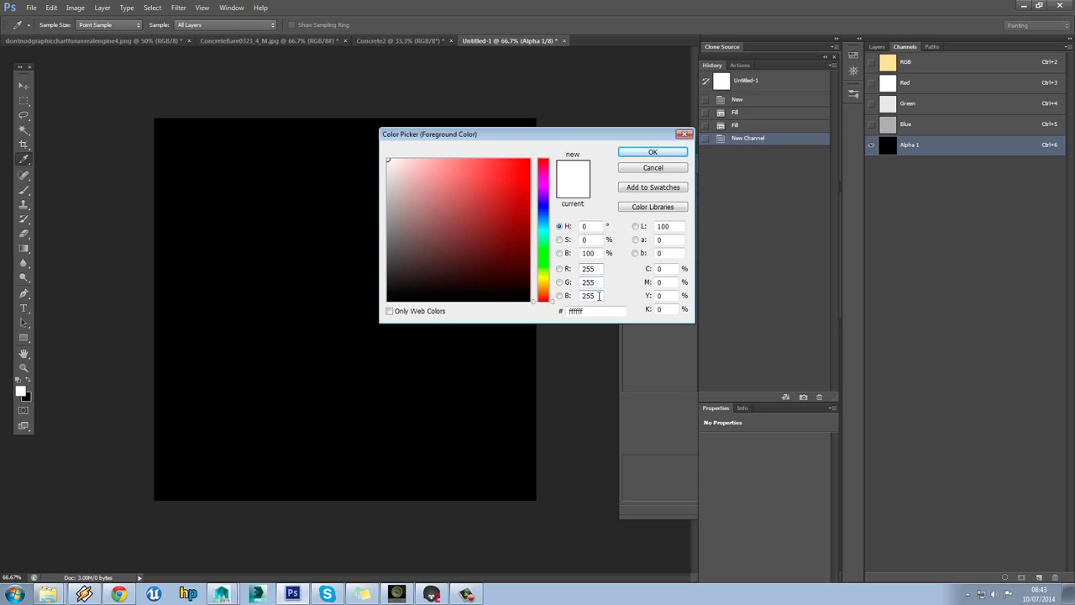
pyautogui.click(652, 152)
pyautogui.press('b')
pyautogui.hotkey('alt', 'BackSpace')
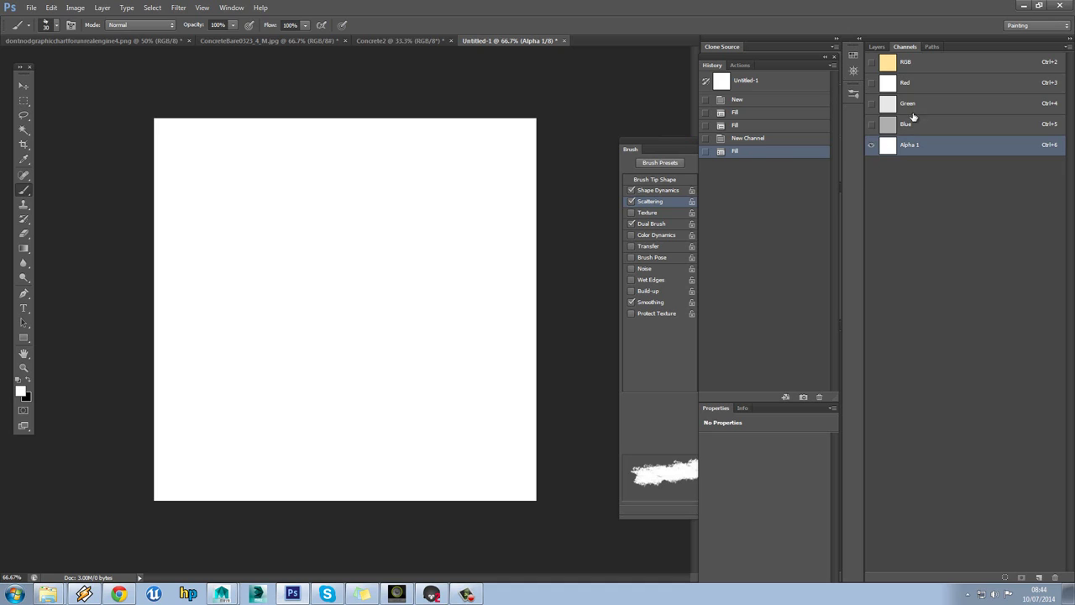
pyautogui.click(916, 65)
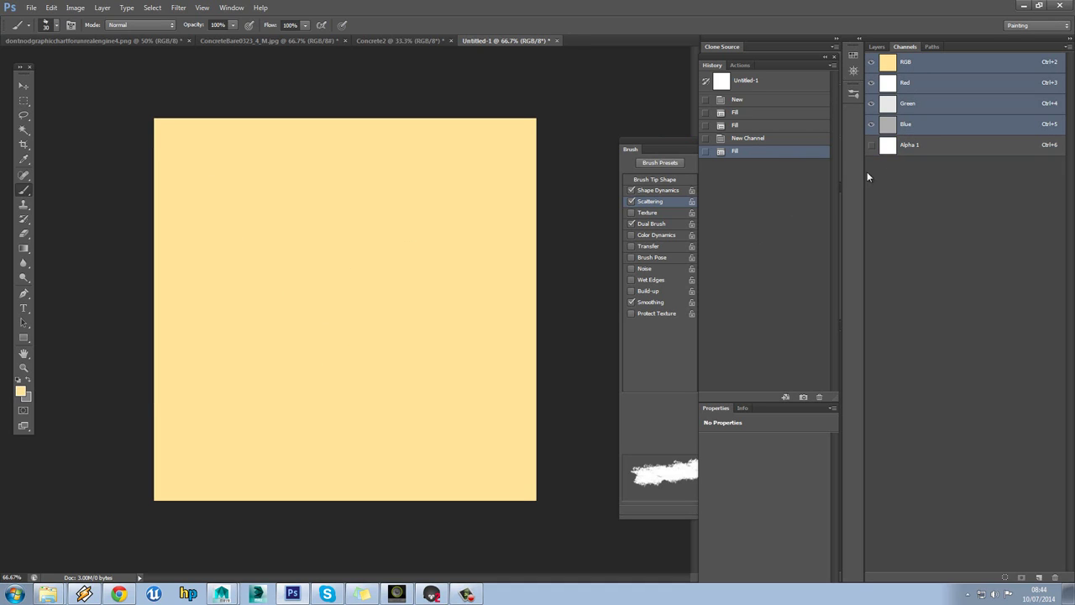
pyautogui.click(922, 147)
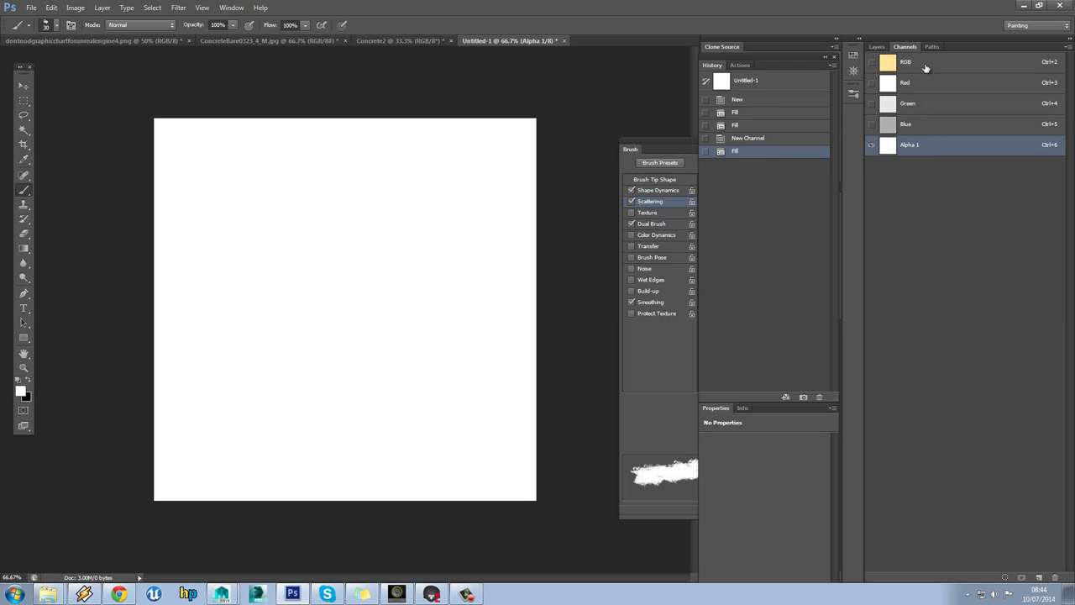
pyautogui.click(925, 67)
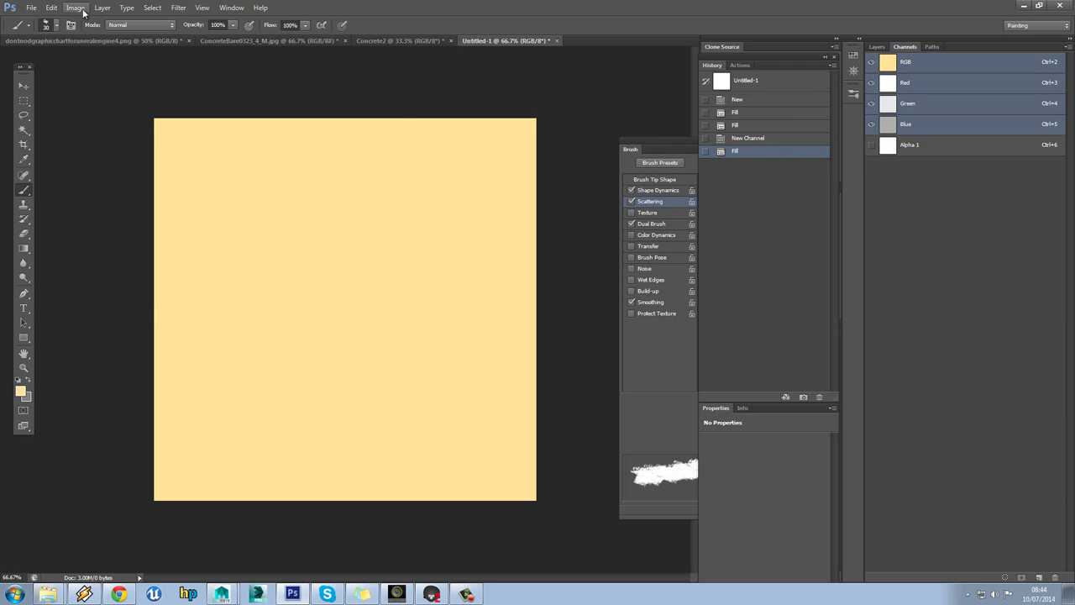
# - Save a copy of the gold texture in Photoshop PSD format in the images folder, with a file name starting with TA_
pyautogui.click(31, 7)
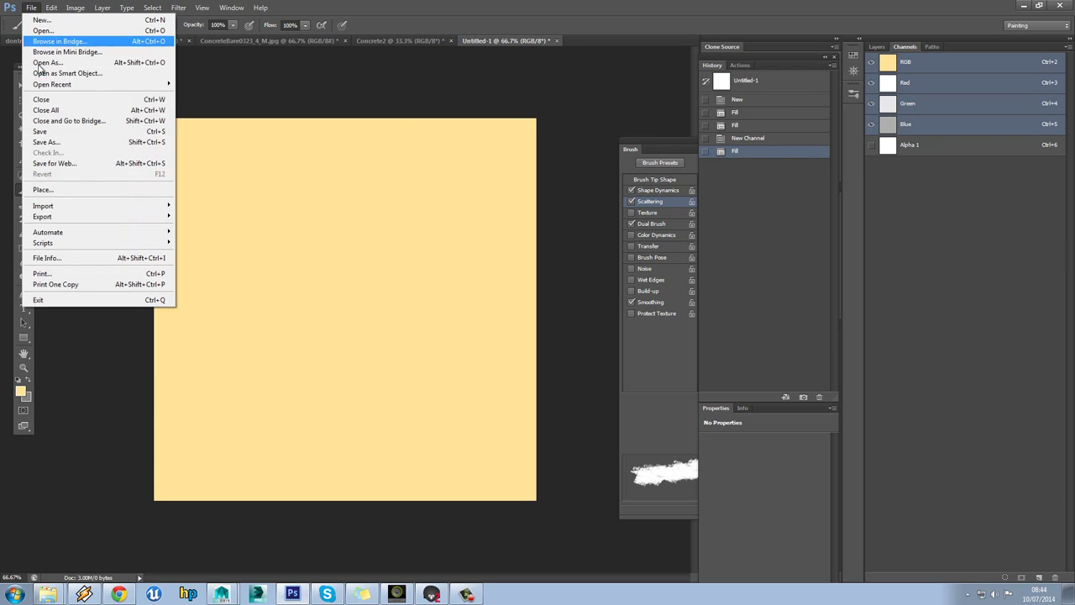
pyautogui.click(89, 143)
pyautogui.click(299, 387)
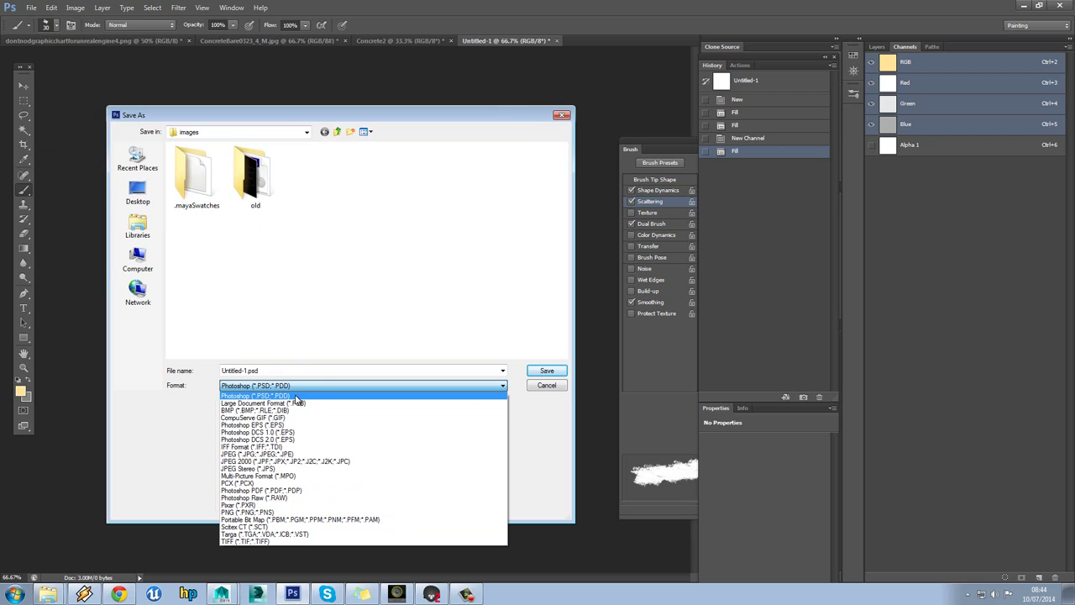
pyautogui.click(296, 396)
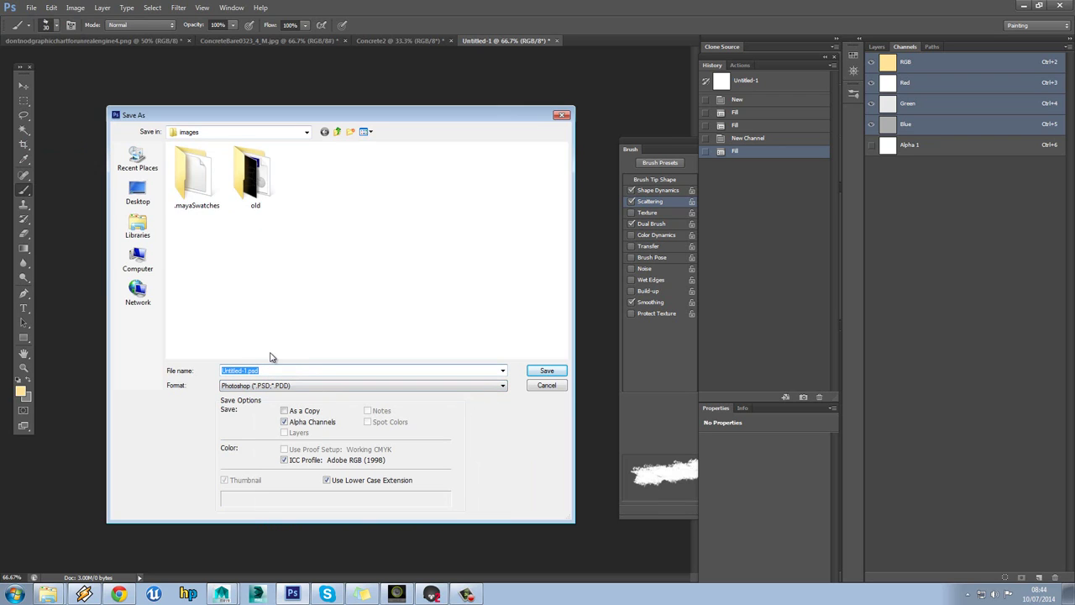
pyautogui.write('TA_')
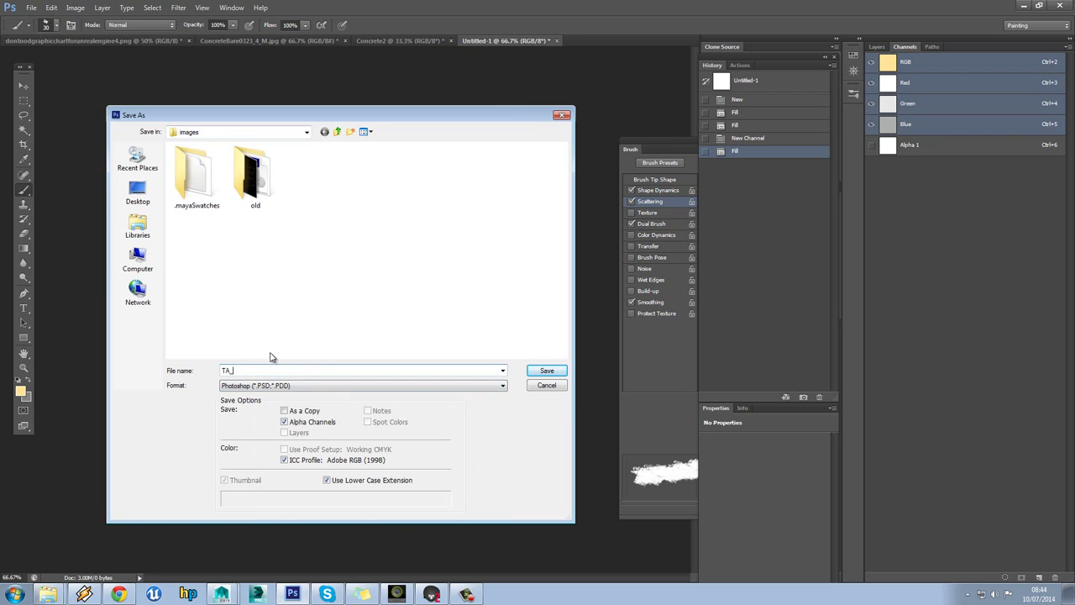